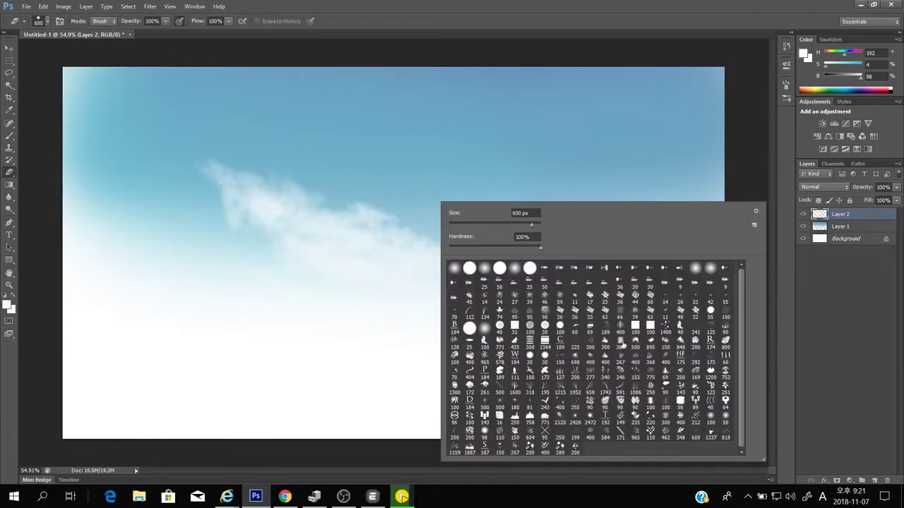
Erase parts of the white cloud on Layer 2 to soften its body and lower edge
{"action": "left_click", "coordinate": [555, 131]}
{"action": "left_click_drag", "start_coordinate": [352, 196], "coordinate": [425, 239]}
{"action": "left_click_drag", "start_coordinate": [311, 288], "coordinate": [401, 269]}
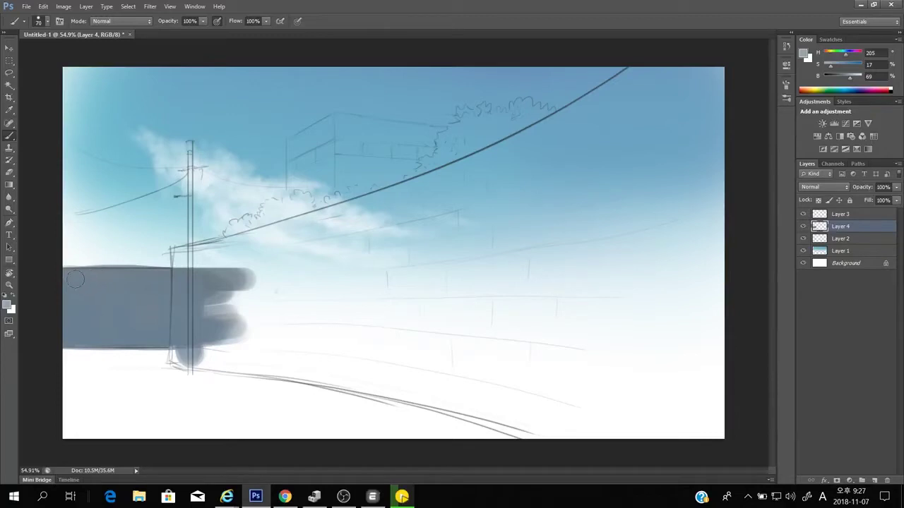
Blend sampled blue-grey tones over the back wall on Layer 4 with a soft brush of about 70 to 90 px
{"action": "mouse_move", "coordinate": [71, 277]}
{"action": "left_mouse_down"}
{"action": "mouse_move", "coordinate": [121, 304]}
{"action": "mouse_move", "coordinate": [163, 294]}
{"action": "left_mouse_up"}
{"action": "left_click", "coordinate": [139, 287], "text": "alt"}
{"action": "key", "text": "]"}
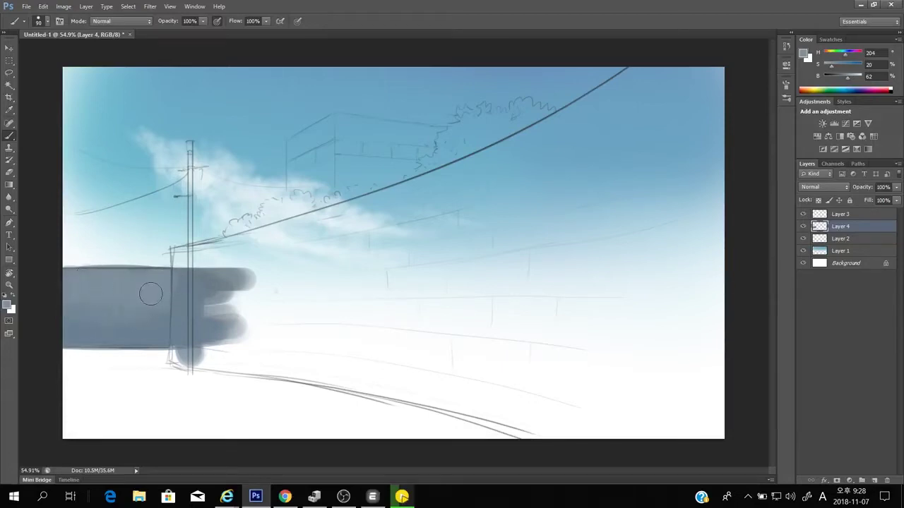
{"action": "left_click", "coordinate": [106, 312], "text": "alt"}
{"action": "left_click", "coordinate": [203, 273], "text": "alt"}
{"action": "key", "text": "bracketleft"}
{"action": "key", "text": "bracketleft"}
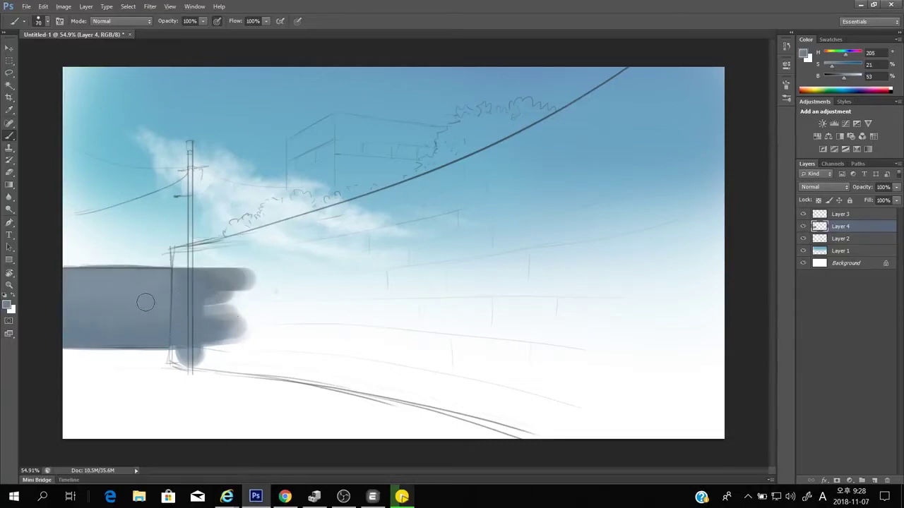
{"action": "key", "text": "bracketright"}
{"action": "key", "text": "bracketright"}
{"action": "left_click", "coordinate": [175, 331], "text": "alt"}
Set the foreground colour to dark slate (H 206, S 27, B 35) and paint a shadow strip below the back wall
{"action": "left_click", "coordinate": [9, 305]}
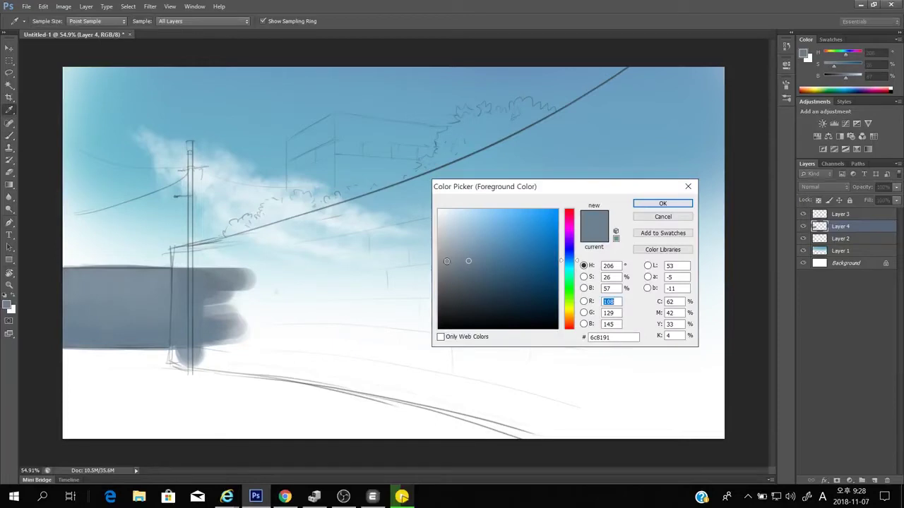
{"action": "left_click", "coordinate": [470, 287]}
{"action": "left_click", "coordinate": [661, 203]}
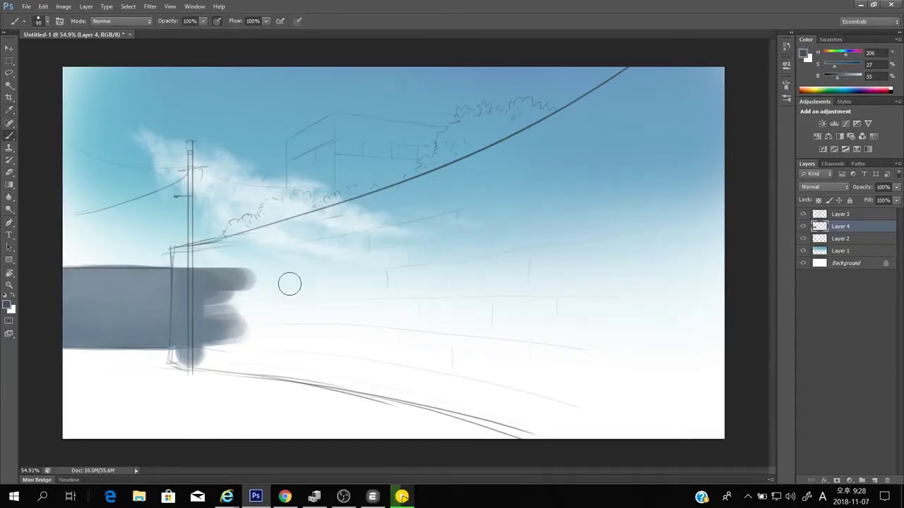
{"action": "left_click_drag", "start_coordinate": [226, 299], "coordinate": [230, 303]}
{"action": "mouse_move", "coordinate": [115, 358]}
{"action": "left_mouse_down"}
{"action": "mouse_move", "coordinate": [80, 360]}
{"action": "mouse_move", "coordinate": [172, 358]}
{"action": "mouse_move", "coordinate": [65, 356]}
{"action": "mouse_move", "coordinate": [153, 355]}
{"action": "mouse_move", "coordinate": [97, 366]}
{"action": "mouse_move", "coordinate": [203, 358]}
{"action": "mouse_move", "coordinate": [71, 367]}
{"action": "mouse_move", "coordinate": [216, 362]}
{"action": "mouse_move", "coordinate": [110, 370]}
{"action": "mouse_move", "coordinate": [86, 381]}
{"action": "mouse_move", "coordinate": [257, 372]}
{"action": "mouse_move", "coordinate": [142, 372]}
{"action": "mouse_move", "coordinate": [173, 376]}
{"action": "left_mouse_up"}
{"action": "left_click", "coordinate": [173, 376], "text": "alt"}
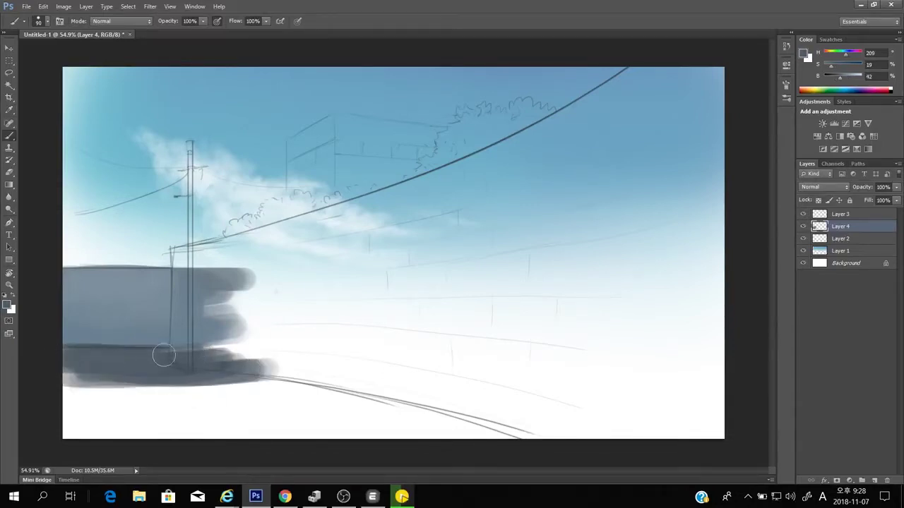
Fill the road in the foreground with grey, using brush sizes of 100 to 125 px, out to the sketched curved edge
{"action": "mouse_move", "coordinate": [55, 374]}
{"action": "left_mouse_down"}
{"action": "mouse_move", "coordinate": [228, 370]}
{"action": "mouse_move", "coordinate": [68, 380]}
{"action": "mouse_move", "coordinate": [127, 381]}
{"action": "mouse_move", "coordinate": [96, 372]}
{"action": "mouse_move", "coordinate": [85, 375]}
{"action": "mouse_move", "coordinate": [261, 382]}
{"action": "mouse_move", "coordinate": [56, 394]}
{"action": "mouse_move", "coordinate": [306, 376]}
{"action": "mouse_move", "coordinate": [96, 381]}
{"action": "mouse_move", "coordinate": [258, 386]}
{"action": "mouse_move", "coordinate": [61, 398]}
{"action": "mouse_move", "coordinate": [253, 392]}
{"action": "mouse_move", "coordinate": [119, 404]}
{"action": "mouse_move", "coordinate": [325, 395]}
{"action": "mouse_move", "coordinate": [116, 406]}
{"action": "mouse_move", "coordinate": [261, 400]}
{"action": "left_mouse_up"}
{"action": "left_click", "coordinate": [262, 382], "text": "alt"}
{"action": "key", "text": "]"}
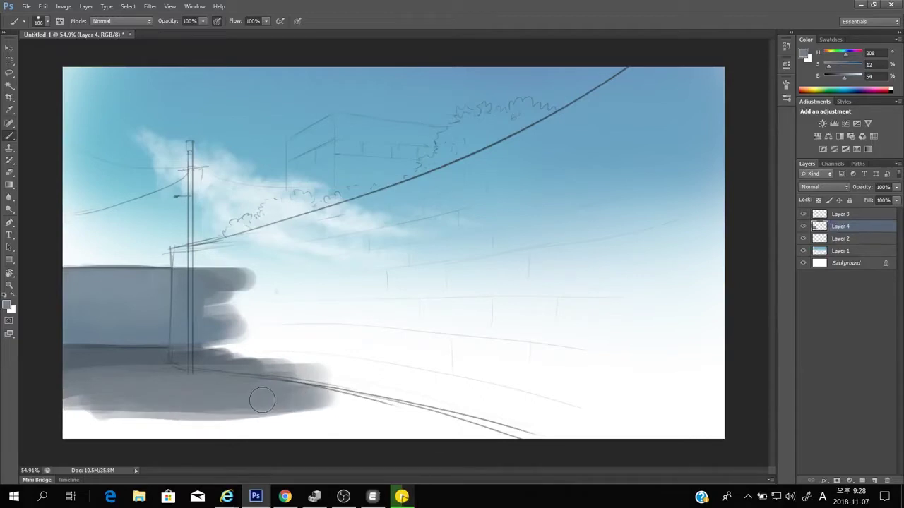
{"action": "mouse_move", "coordinate": [193, 400]}
{"action": "left_mouse_down"}
{"action": "mouse_move", "coordinate": [281, 405]}
{"action": "mouse_move", "coordinate": [65, 416]}
{"action": "mouse_move", "coordinate": [248, 410]}
{"action": "mouse_move", "coordinate": [75, 419]}
{"action": "mouse_move", "coordinate": [173, 415]}
{"action": "mouse_move", "coordinate": [68, 402]}
{"action": "mouse_move", "coordinate": [76, 412]}
{"action": "mouse_move", "coordinate": [258, 417]}
{"action": "mouse_move", "coordinate": [142, 429]}
{"action": "mouse_move", "coordinate": [401, 408]}
{"action": "mouse_move", "coordinate": [244, 416]}
{"action": "mouse_move", "coordinate": [498, 413]}
{"action": "left_mouse_up"}
{"action": "key", "text": "bracketright"}
{"action": "left_click", "coordinate": [140, 351], "text": "alt"}
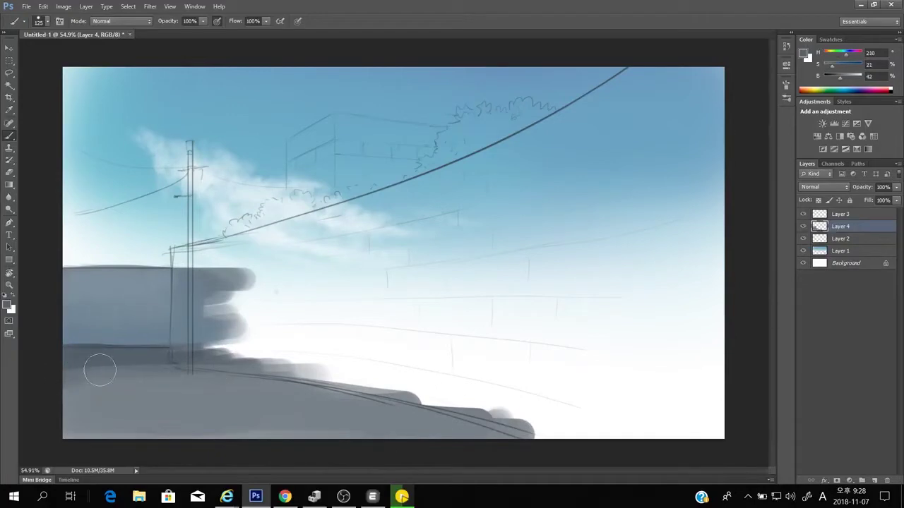
Blend darker and mid grey tones across the road near the wall's base and extend the paint along the curved road edge
{"action": "mouse_move", "coordinate": [97, 367]}
{"action": "left_mouse_down"}
{"action": "mouse_move", "coordinate": [145, 384]}
{"action": "mouse_move", "coordinate": [263, 380]}
{"action": "left_mouse_up"}
{"action": "left_click_drag", "start_coordinate": [74, 367], "coordinate": [262, 368]}
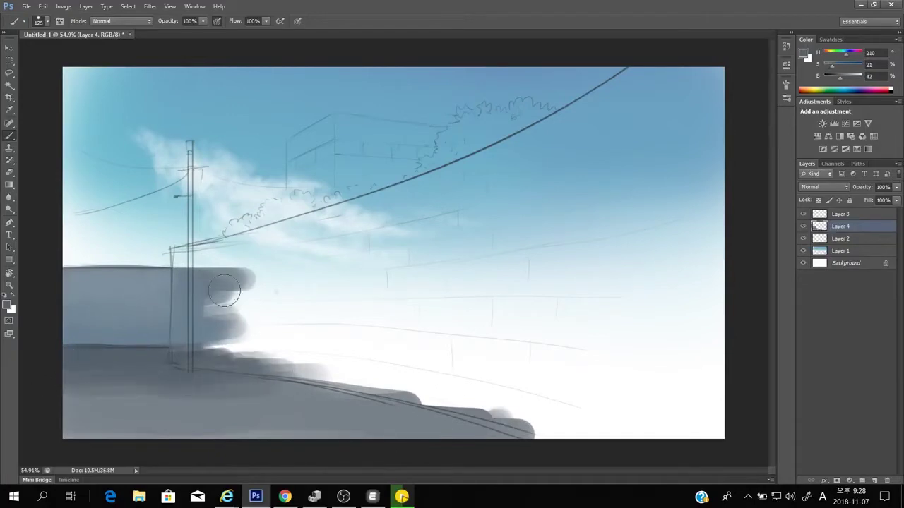
{"action": "key", "text": "bracketleft"}
{"action": "left_click", "coordinate": [127, 382], "text": "alt"}
{"action": "left_click", "coordinate": [263, 395], "text": "alt"}
{"action": "left_click_drag", "start_coordinate": [268, 417], "coordinate": [388, 429]}
{"action": "left_click", "coordinate": [302, 427], "text": "alt"}
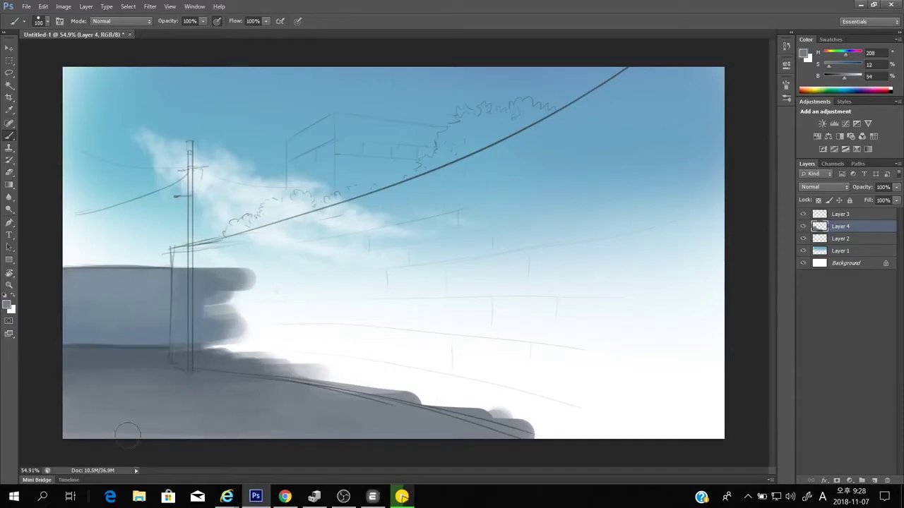
{"action": "left_click_drag", "start_coordinate": [317, 397], "coordinate": [289, 393]}
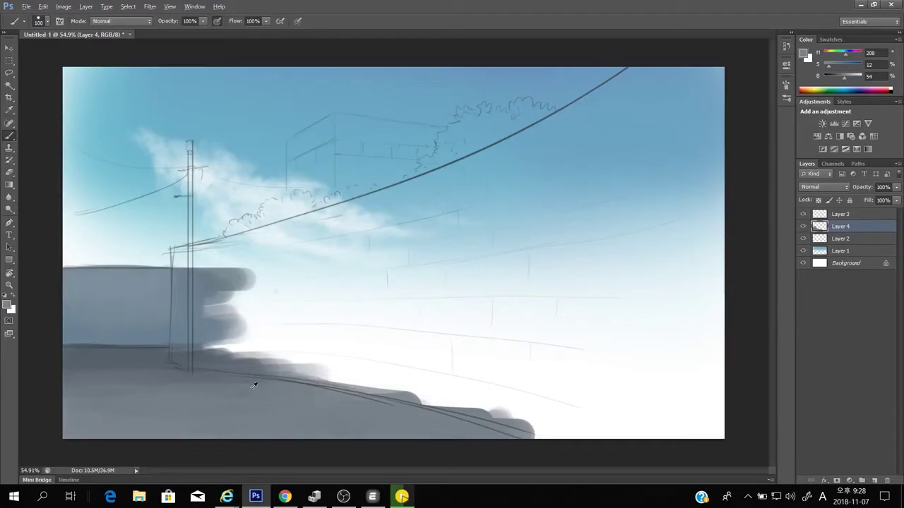
{"action": "left_click_drag", "start_coordinate": [424, 404], "coordinate": [571, 439]}
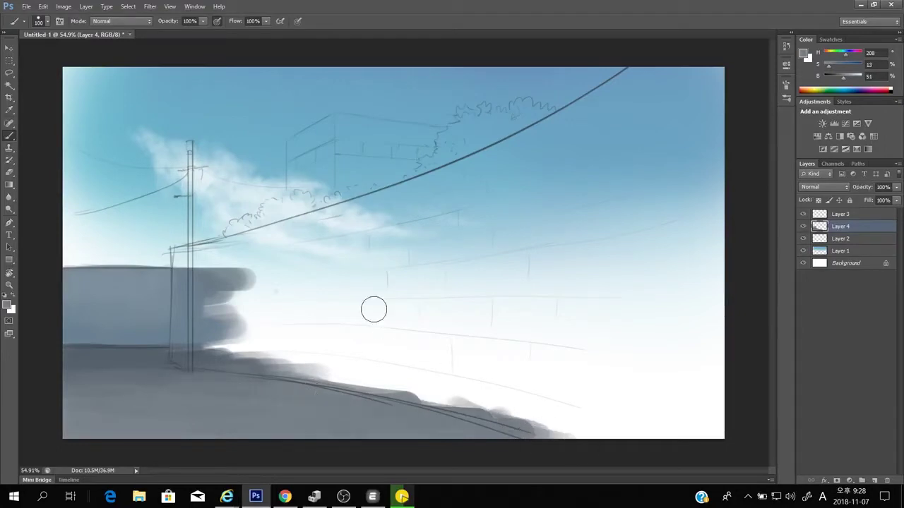
Darken the lower part of the back wall with sampled blue-grey tones and blend them upward
{"action": "key", "text": "bracketleft"}
{"action": "key", "text": "bracketleft"}
{"action": "key", "text": "bracketleft"}
{"action": "left_click", "coordinate": [114, 351], "text": "alt"}
{"action": "key", "text": "bracketright"}
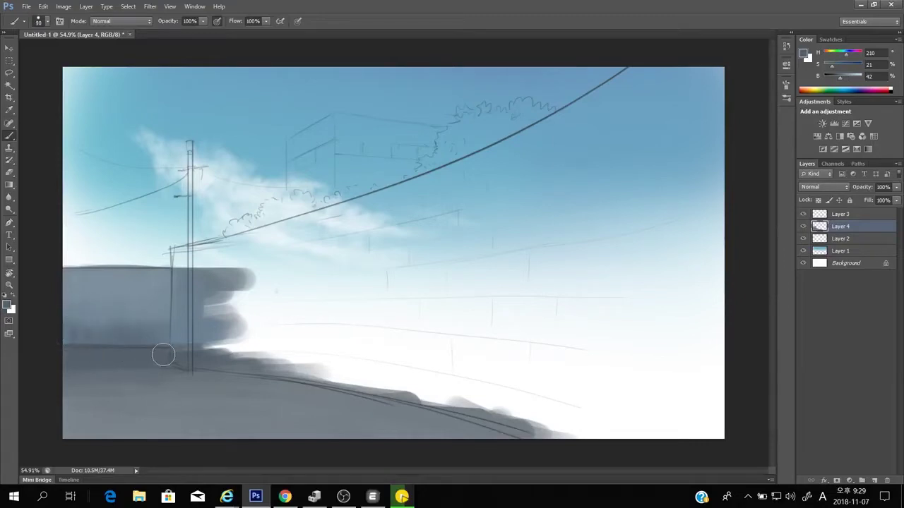
{"action": "left_click", "coordinate": [125, 324], "text": "alt"}
{"action": "key", "text": "bracketright"}
{"action": "mouse_move", "coordinate": [93, 312]}
{"action": "left_mouse_down"}
{"action": "mouse_move", "coordinate": [97, 321]}
{"action": "mouse_move", "coordinate": [146, 320]}
{"action": "mouse_move", "coordinate": [172, 336]}
{"action": "left_mouse_up"}
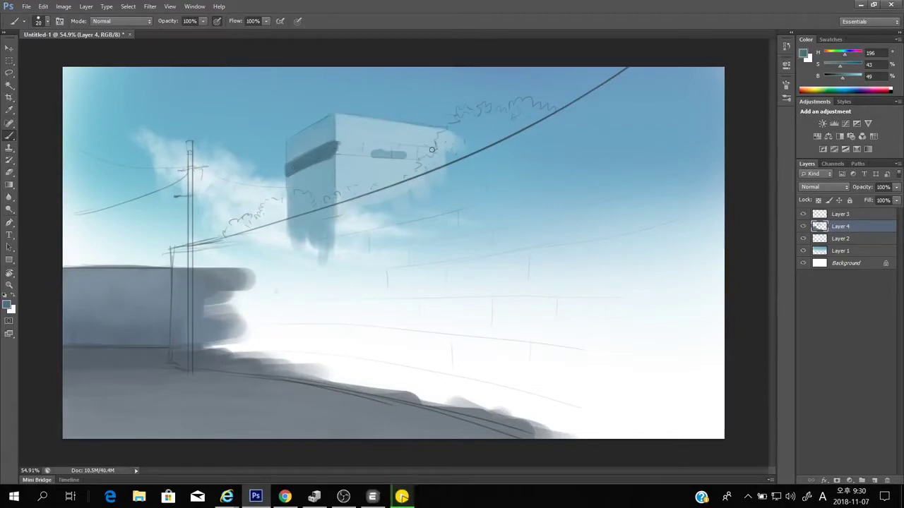
Paint the dark teal window band across the right face of the distant building
{"action": "left_click", "coordinate": [335, 144], "text": "shift"}
{"action": "mouse_move", "coordinate": [335, 151]}
{"action": "left_mouse_down"}
{"action": "mouse_move", "coordinate": [449, 155]}
{"action": "mouse_move", "coordinate": [343, 152]}
{"action": "mouse_move", "coordinate": [437, 163]}
{"action": "mouse_move", "coordinate": [343, 153]}
{"action": "left_mouse_up"}
{"action": "left_click_drag", "start_coordinate": [443, 156], "coordinate": [352, 145]}
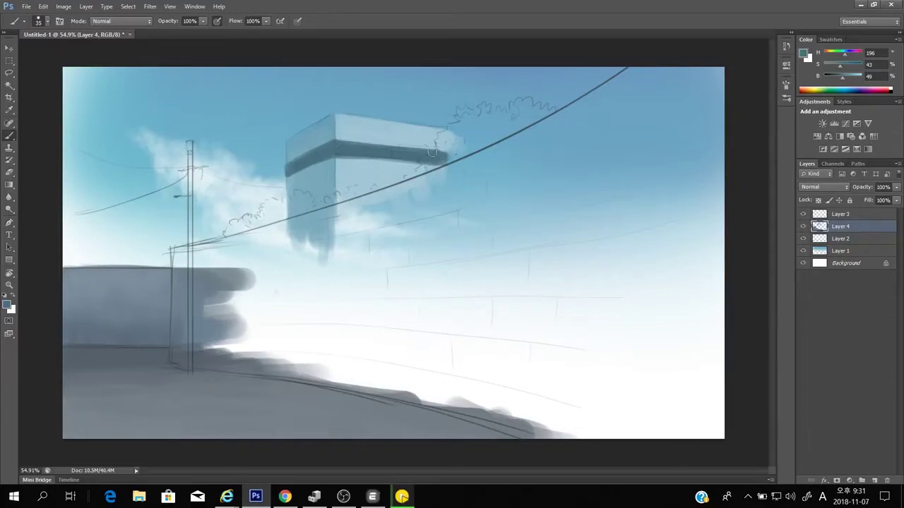
{"action": "left_click_drag", "start_coordinate": [433, 152], "coordinate": [350, 151]}
{"action": "left_click", "coordinate": [344, 146], "text": "alt"}
{"action": "left_click", "coordinate": [334, 124], "text": "alt"}
{"action": "left_click", "coordinate": [372, 168], "text": "ctrl"}
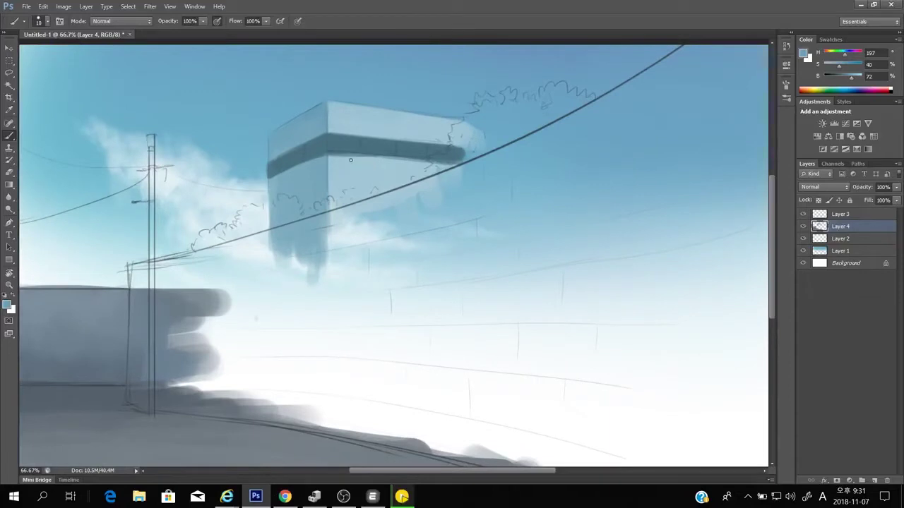
Set the foreground colour to 5e8898 and lighten the right-hand window band with a 35 px brush at 30% opacity
{"action": "left_click", "coordinate": [368, 138], "text": "alt"}
{"action": "left_click", "coordinate": [7, 304]}
{"action": "left_click", "coordinate": [485, 257]}
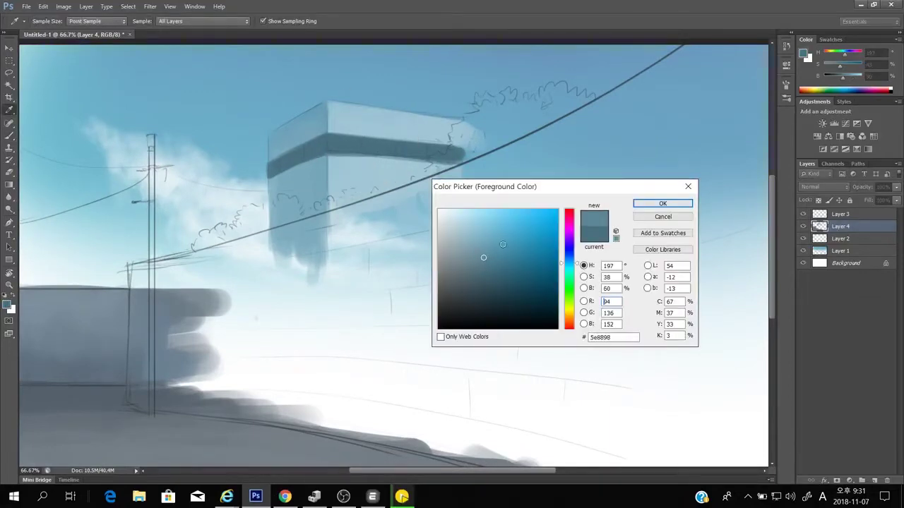
{"action": "left_click", "coordinate": [662, 203]}
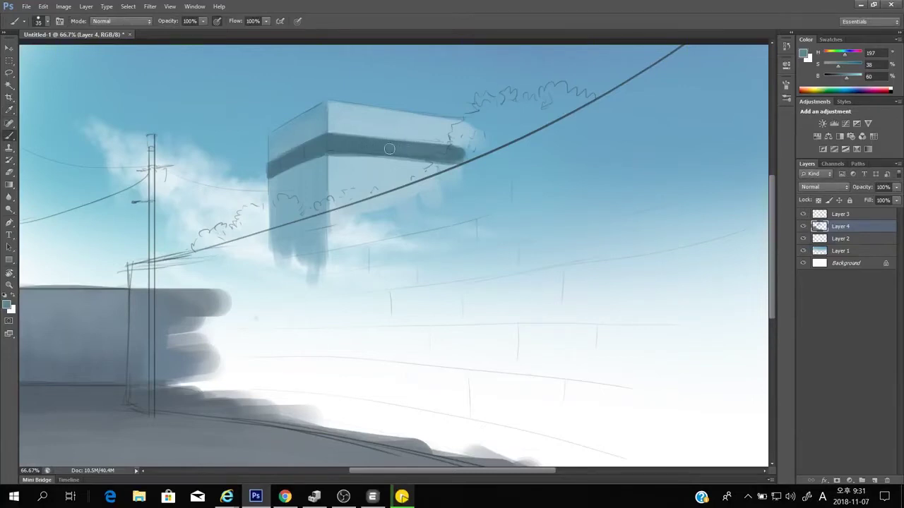
{"action": "left_click", "coordinate": [475, 162], "text": "alt"}
{"action": "key", "text": "3"}
{"action": "left_click_drag", "start_coordinate": [448, 155], "coordinate": [426, 151]}
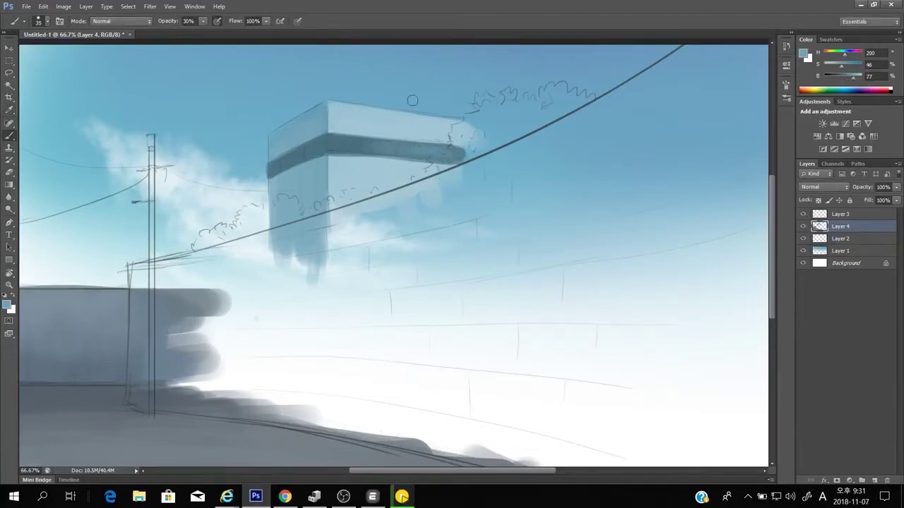
{"action": "left_click", "coordinate": [463, 152], "text": "alt"}
{"action": "left_click_drag", "start_coordinate": [336, 145], "coordinate": [381, 155]}
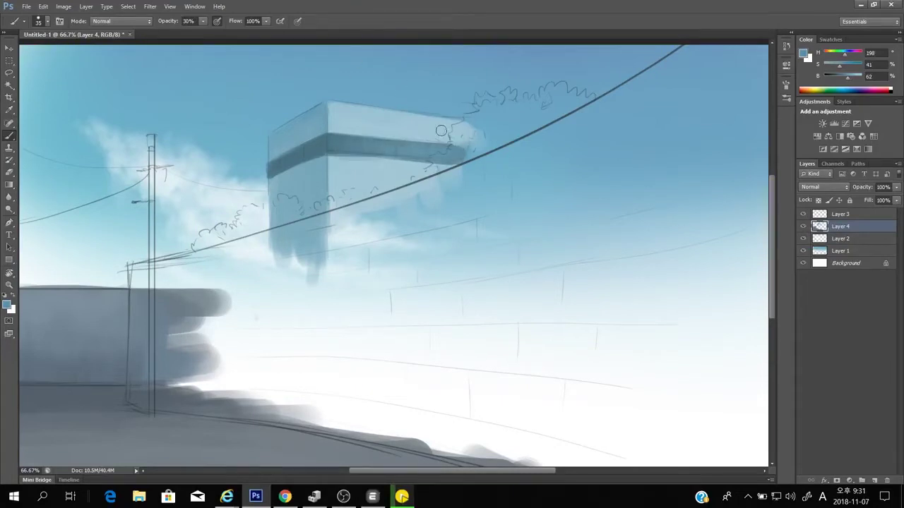
Restore the brush opacity to 100% and draw thin light frame lines along the building's window band with a smaller brush
{"action": "left_click", "coordinate": [344, 126], "text": "alt"}
{"action": "key", "text": "0"}
{"action": "left_click", "coordinate": [361, 126], "text": "alt"}
{"action": "key", "text": "["}
{"action": "key", "text": "["}
{"action": "key", "text": "["}
{"action": "key", "text": "["}
{"action": "key", "text": "["}
{"action": "key", "text": "["}
{"action": "key", "text": "["}
{"action": "key", "text": "["}
{"action": "key", "text": "["}
{"action": "mouse_move", "coordinate": [455, 146]}
{"action": "left_mouse_down"}
{"action": "mouse_move", "coordinate": [330, 138]}
{"action": "mouse_move", "coordinate": [293, 167]}
{"action": "left_mouse_up"}
Refine the edges and wall shading of the building below the window band with sampled colours
{"action": "scroll", "coordinate": [320, 144], "scroll_direction": "up", "scroll_amount": 1}
{"action": "left_click", "coordinate": [321, 101], "text": "alt"}
{"action": "left_click_drag", "start_coordinate": [261, 164], "coordinate": [239, 283]}
{"action": "left_click", "coordinate": [247, 193], "text": "alt"}
{"action": "left_click_drag", "start_coordinate": [239, 228], "coordinate": [239, 264]}
{"action": "left_click", "coordinate": [238, 173], "text": "alt"}
{"action": "mouse_move", "coordinate": [425, 199]}
{"action": "left_mouse_down"}
{"action": "mouse_move", "coordinate": [362, 155]}
{"action": "mouse_move", "coordinate": [387, 262]}
{"action": "left_mouse_up"}
Draw the light frame and window dividers on the building's left face with a 2 px brush
{"action": "left_click", "coordinate": [300, 188], "text": "alt"}
{"action": "key", "text": "bracketleft"}
{"action": "key", "text": "bracketleft"}
{"action": "key", "text": "bracketleft"}
{"action": "left_click_drag", "start_coordinate": [295, 212], "coordinate": [379, 162]}
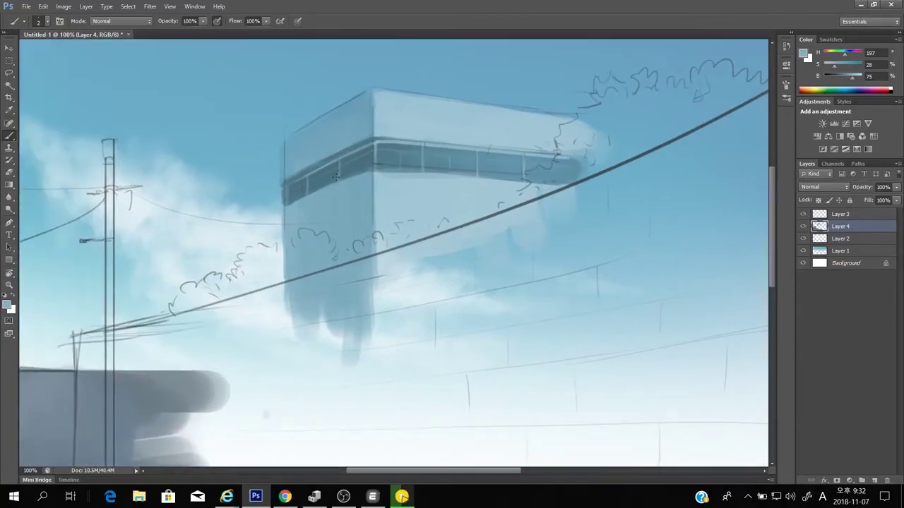
{"action": "left_click", "coordinate": [296, 189], "text": "alt"}
Touch up the building around the window band and hide the line sketch on Layer 3
{"action": "left_click", "coordinate": [803, 214]}
{"action": "left_click_drag", "start_coordinate": [633, 232], "coordinate": [668, 222]}
{"action": "left_click", "coordinate": [803, 214]}
{"action": "key", "text": "bracketright"}
{"action": "key", "text": "bracketright"}
{"action": "key", "text": "bracketright"}
{"action": "key", "text": "bracketright"}
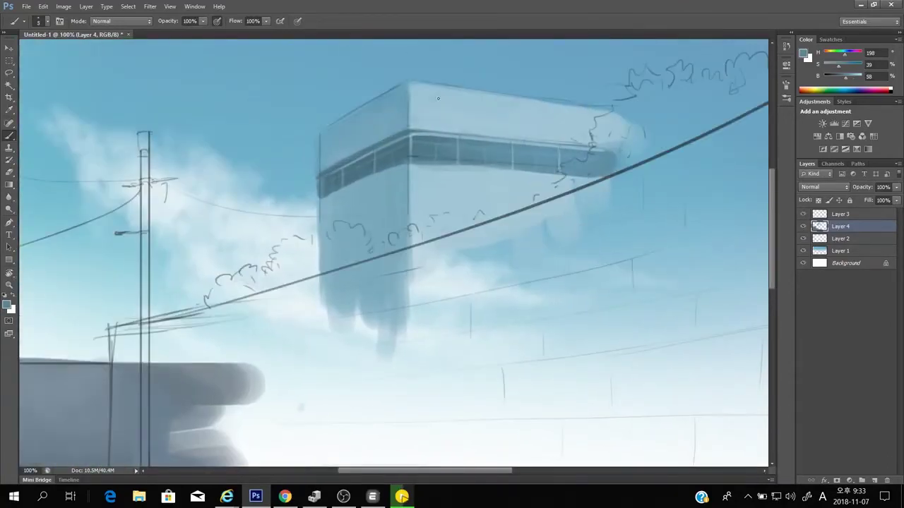
{"action": "mouse_move", "coordinate": [371, 133]}
{"action": "left_mouse_down"}
{"action": "mouse_move", "coordinate": [384, 124]}
{"action": "mouse_move", "coordinate": [415, 167]}
{"action": "left_mouse_up"}
{"action": "key", "text": "ctrl+plus"}
{"action": "left_click", "coordinate": [802, 214]}
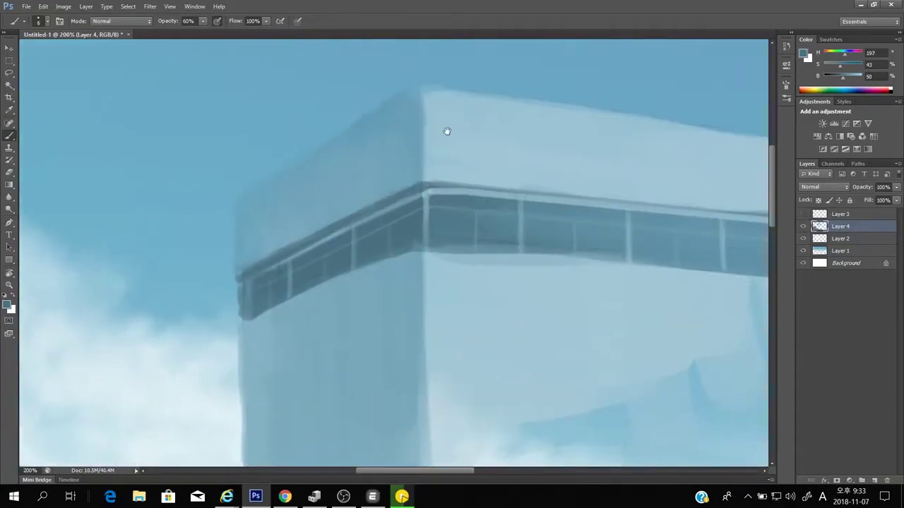
Clean up the lower edge of the left windows and darken the roof block's front corner at 60% brush opacity
{"action": "left_click_drag", "start_coordinate": [445, 131], "coordinate": [460, 117]}
{"action": "left_click_drag", "start_coordinate": [285, 291], "coordinate": [422, 244]}
{"action": "left_click", "coordinate": [422, 106], "text": "alt"}
{"action": "key", "text": "bracketright"}
{"action": "left_click_drag", "start_coordinate": [426, 87], "coordinate": [435, 103]}
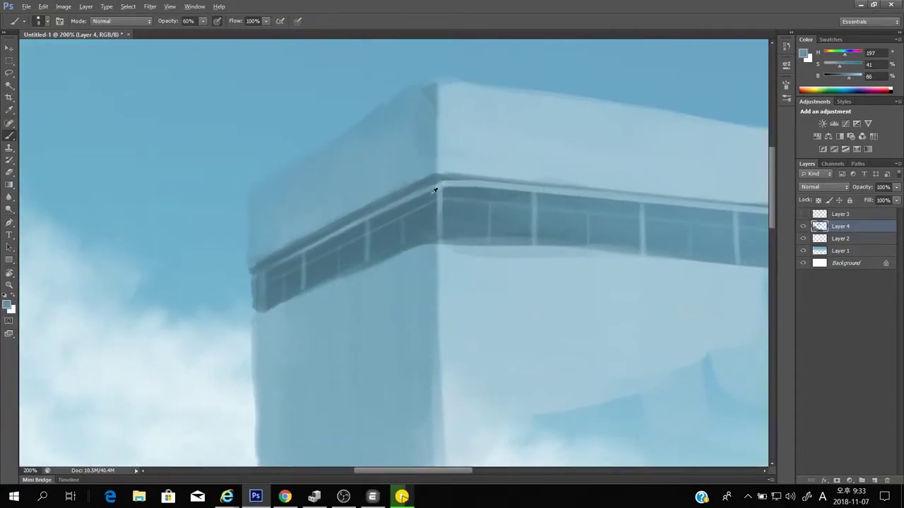
Define the sloping top edge of the roof block's left face and blend the shading beside its corner
{"action": "left_click", "coordinate": [433, 191], "text": "alt"}
{"action": "left_click_drag", "start_coordinate": [346, 133], "coordinate": [433, 88]}
{"action": "left_click", "coordinate": [432, 106], "text": "alt"}
{"action": "key", "text": "bracketright"}
{"action": "key", "text": "bracketright"}
{"action": "key", "text": "bracketright"}
{"action": "key", "text": "bracketright"}
{"action": "mouse_move", "coordinate": [469, 152]}
{"action": "left_mouse_down"}
{"action": "mouse_move", "coordinate": [379, 179]}
{"action": "mouse_move", "coordinate": [463, 154]}
{"action": "left_mouse_up"}
{"action": "left_click", "coordinate": [216, 311], "text": "alt"}
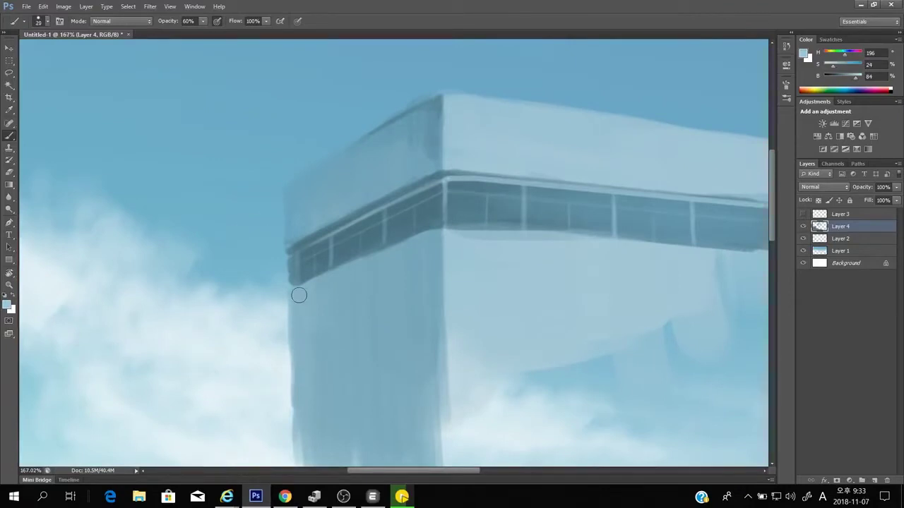
Sharpen the roof block's front corner with dark and light sampled blues, returning the brush opacity to 100%
{"action": "left_click", "coordinate": [330, 364], "text": "alt"}
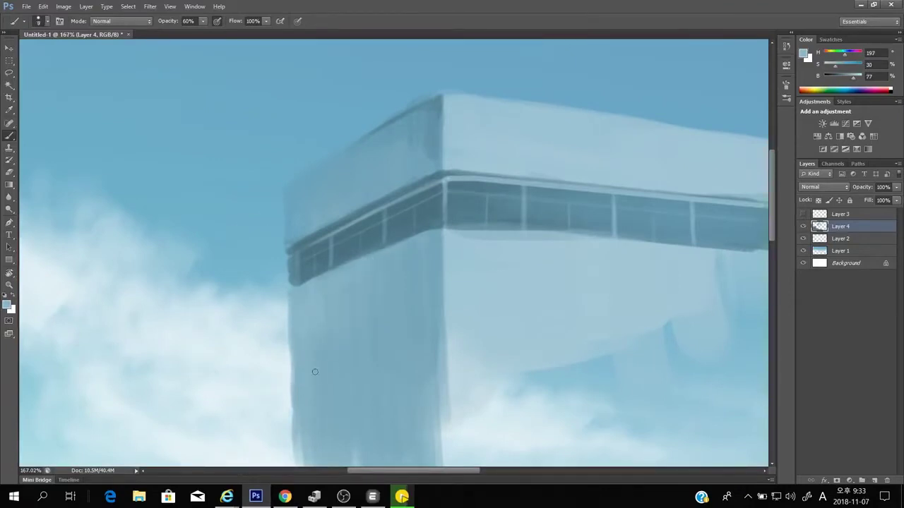
{"action": "left_click", "coordinate": [294, 228], "text": "alt"}
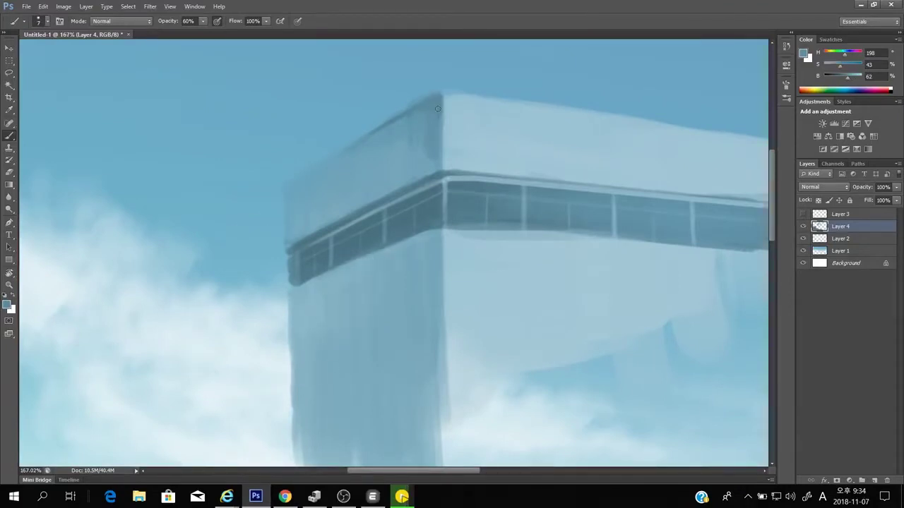
{"action": "mouse_move", "coordinate": [438, 109]}
{"action": "left_mouse_down"}
{"action": "mouse_move", "coordinate": [420, 138]}
{"action": "mouse_move", "coordinate": [428, 121]}
{"action": "left_mouse_up"}
{"action": "key", "text": "0"}
{"action": "left_click", "coordinate": [445, 131], "text": "alt"}
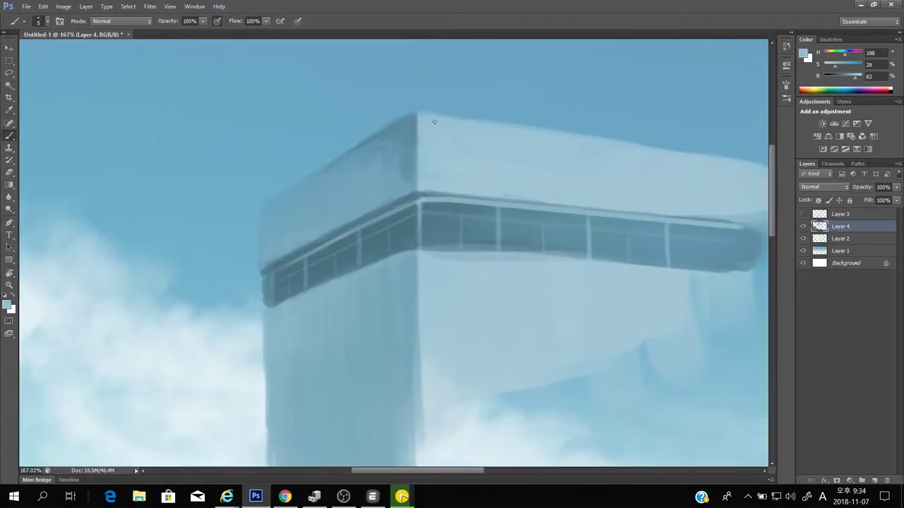
{"action": "mouse_move", "coordinate": [472, 161]}
{"action": "left_mouse_down"}
{"action": "mouse_move", "coordinate": [463, 161]}
{"action": "mouse_move", "coordinate": [474, 162]}
{"action": "left_mouse_up"}
Tidy the window band's corner and the building's vertical edge below it with a smaller brush
{"action": "left_click", "coordinate": [339, 226], "text": "alt"}
{"action": "key", "text": "bracketleft"}
{"action": "left_click_drag", "start_coordinate": [415, 190], "coordinate": [427, 187]}
{"action": "left_click_drag", "start_coordinate": [421, 314], "coordinate": [399, 243]}
{"action": "key", "text": "bracketleft"}
{"action": "key", "text": "bracketleft"}
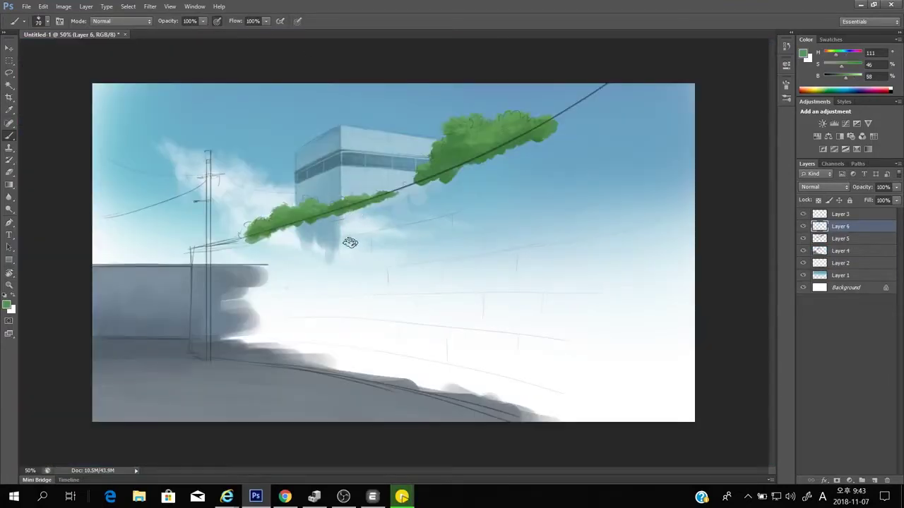
Set the foreground colour to a dark bluish grey (H 230, S 11, B 38) for the Brush tool
{"action": "key", "text": "bracketright"}
{"action": "left_click", "coordinate": [382, 242], "text": "alt"}
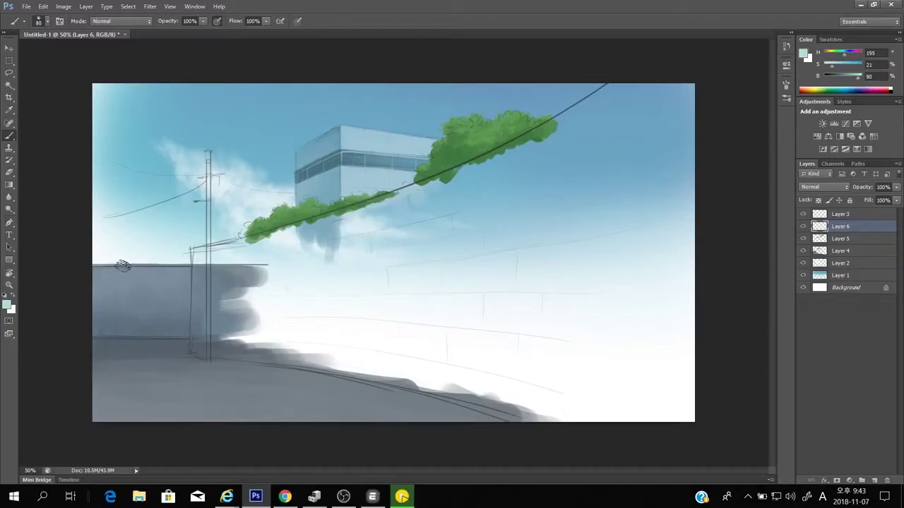
{"action": "left_click", "coordinate": [9, 305]}
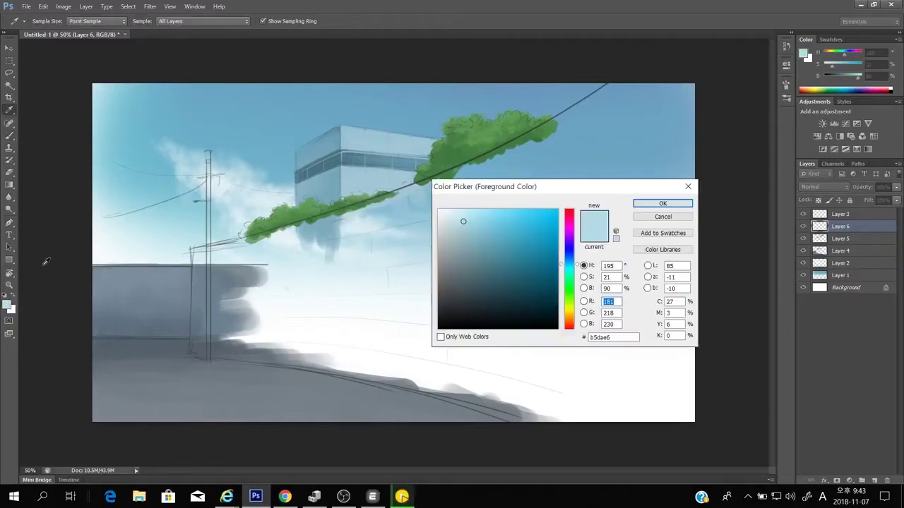
{"action": "left_click_drag", "start_coordinate": [573, 272], "coordinate": [572, 248]}
{"action": "left_click", "coordinate": [457, 287]}
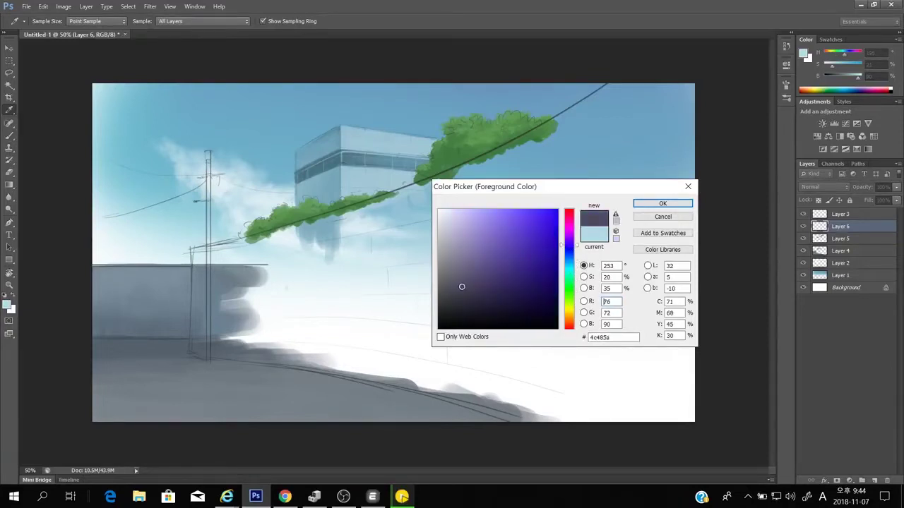
{"action": "left_click", "coordinate": [570, 253]}
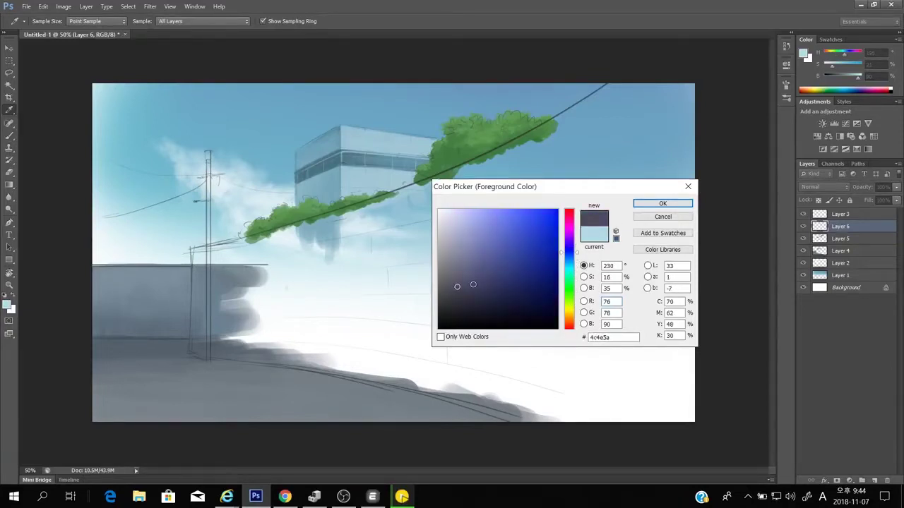
{"action": "left_click", "coordinate": [661, 204]}
{"action": "key", "text": "b"}
Block in the large curved wall on Layer 6 with a 250 px brush, filling up to the canvas's right edge
{"action": "mouse_move", "coordinate": [480, 187]}
{"action": "left_mouse_down"}
{"action": "mouse_move", "coordinate": [493, 213]}
{"action": "mouse_move", "coordinate": [487, 297]}
{"action": "left_mouse_up"}
{"action": "key", "text": "bracketright"}
{"action": "key", "text": "bracketright"}
{"action": "key", "text": "bracketright"}
{"action": "key", "text": "bracketright"}
{"action": "key", "text": "bracketright"}
{"action": "key", "text": "bracketright"}
{"action": "key", "text": "bracketright"}
{"action": "key", "text": "bracketright"}
{"action": "mouse_move", "coordinate": [283, 265]}
{"action": "left_mouse_down"}
{"action": "mouse_move", "coordinate": [355, 307]}
{"action": "mouse_move", "coordinate": [519, 212]}
{"action": "mouse_move", "coordinate": [579, 322]}
{"action": "mouse_move", "coordinate": [608, 275]}
{"action": "left_mouse_up"}
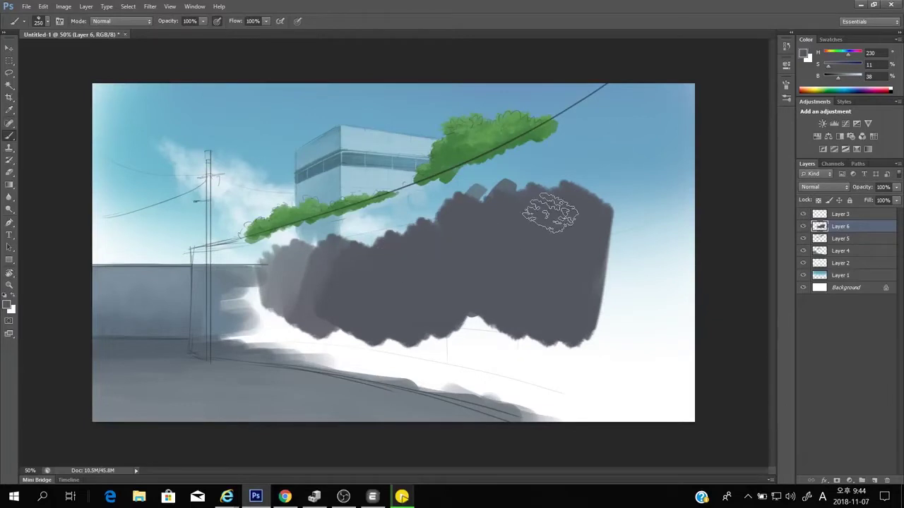
{"action": "mouse_move", "coordinate": [550, 212]}
{"action": "left_mouse_down"}
{"action": "mouse_move", "coordinate": [574, 316]}
{"action": "mouse_move", "coordinate": [599, 311]}
{"action": "mouse_move", "coordinate": [612, 263]}
{"action": "mouse_move", "coordinate": [477, 208]}
{"action": "mouse_move", "coordinate": [559, 163]}
{"action": "mouse_move", "coordinate": [375, 232]}
{"action": "mouse_move", "coordinate": [626, 106]}
{"action": "mouse_move", "coordinate": [537, 218]}
{"action": "mouse_move", "coordinate": [540, 282]}
{"action": "mouse_move", "coordinate": [613, 300]}
{"action": "mouse_move", "coordinate": [663, 328]}
{"action": "mouse_move", "coordinate": [679, 185]}
{"action": "mouse_move", "coordinate": [619, 218]}
{"action": "left_mouse_up"}
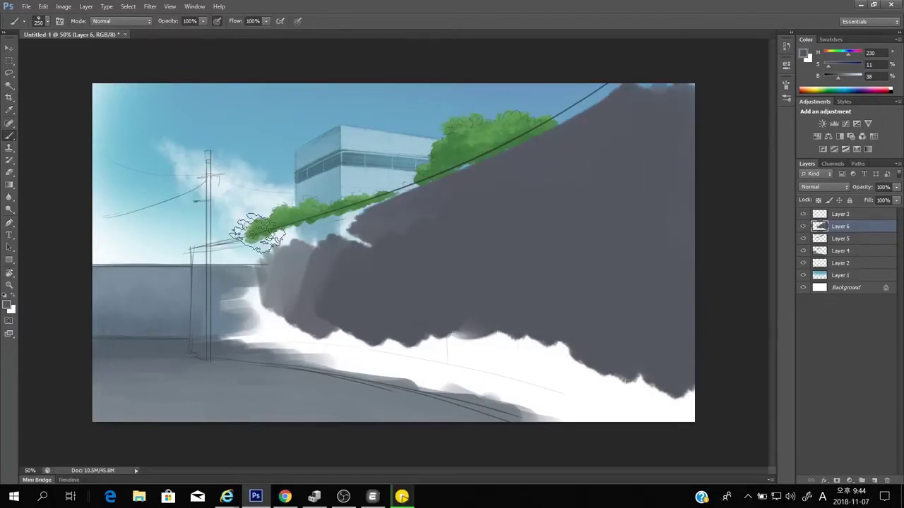
Paint the curved wall's far vertical end and its upper edge along the sketch line with an 80 px brush
{"action": "key", "text": "bracketleft"}
{"action": "key", "text": "bracketleft"}
{"action": "key", "text": "bracketleft"}
{"action": "key", "text": "bracketleft"}
{"action": "key", "text": "bracketleft"}
{"action": "key", "text": "bracketleft"}
{"action": "key", "text": "bracketleft"}
{"action": "key", "text": "bracketleft"}
{"action": "key", "text": "bracketleft"}
{"action": "key", "text": "bracketleft"}
{"action": "key", "text": "bracketleft"}
{"action": "key", "text": "bracketleft"}
{"action": "left_click_drag", "start_coordinate": [198, 253], "coordinate": [200, 346]}
{"action": "mouse_move", "coordinate": [198, 251]}
{"action": "left_mouse_down"}
{"action": "mouse_move", "coordinate": [221, 252]}
{"action": "mouse_move", "coordinate": [203, 261]}
{"action": "mouse_move", "coordinate": [254, 251]}
{"action": "mouse_move", "coordinate": [215, 253]}
{"action": "mouse_move", "coordinate": [334, 223]}
{"action": "mouse_move", "coordinate": [218, 252]}
{"action": "mouse_move", "coordinate": [393, 201]}
{"action": "mouse_move", "coordinate": [274, 239]}
{"action": "mouse_move", "coordinate": [449, 182]}
{"action": "mouse_move", "coordinate": [302, 232]}
{"action": "mouse_move", "coordinate": [521, 147]}
{"action": "mouse_move", "coordinate": [373, 212]}
{"action": "mouse_move", "coordinate": [527, 144]}
{"action": "mouse_move", "coordinate": [488, 158]}
{"action": "mouse_move", "coordinate": [532, 149]}
{"action": "left_mouse_up"}
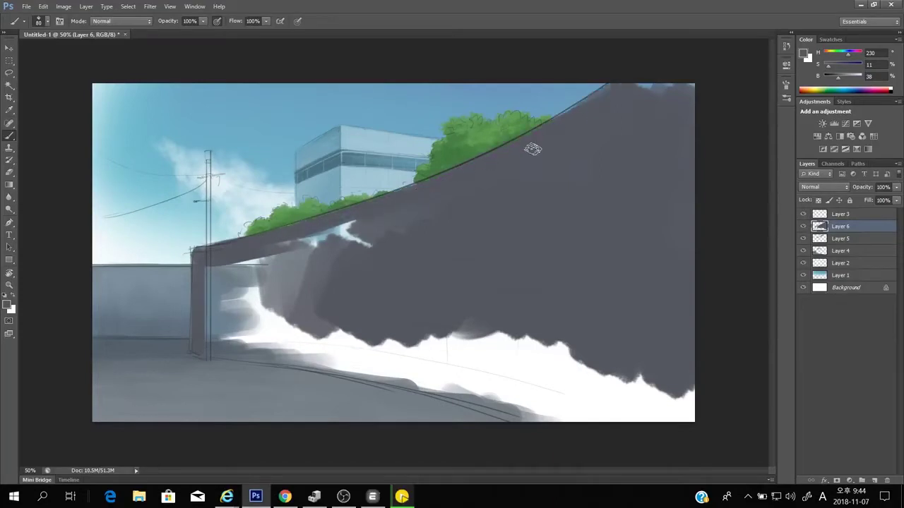
Fill the unpainted gaps in the curved wall's far half on Layer 6, enlarging the brush from 125 to 200 px
{"action": "key", "text": "bracketright"}
{"action": "key", "text": "bracketright"}
{"action": "key", "text": "bracketright"}
{"action": "mouse_move", "coordinate": [212, 260]}
{"action": "left_mouse_down"}
{"action": "mouse_move", "coordinate": [389, 222]}
{"action": "mouse_move", "coordinate": [423, 228]}
{"action": "left_mouse_up"}
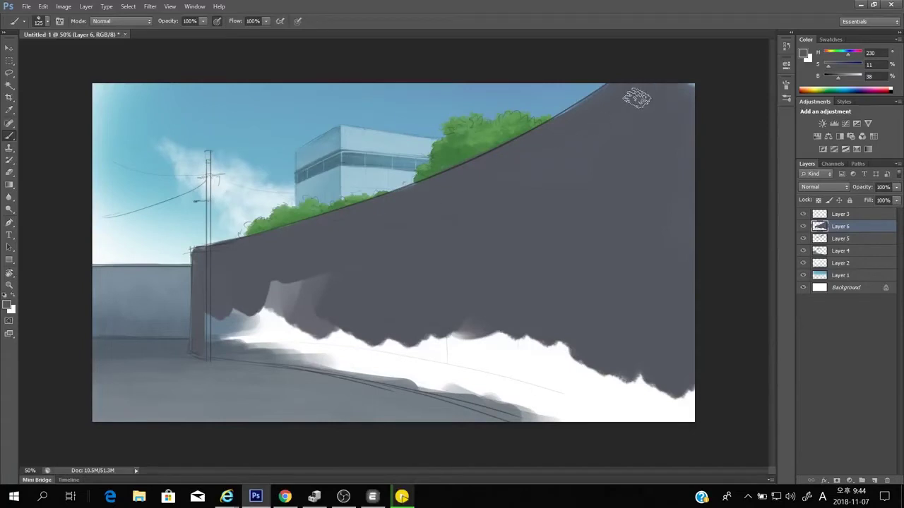
{"action": "key", "text": "bracketright"}
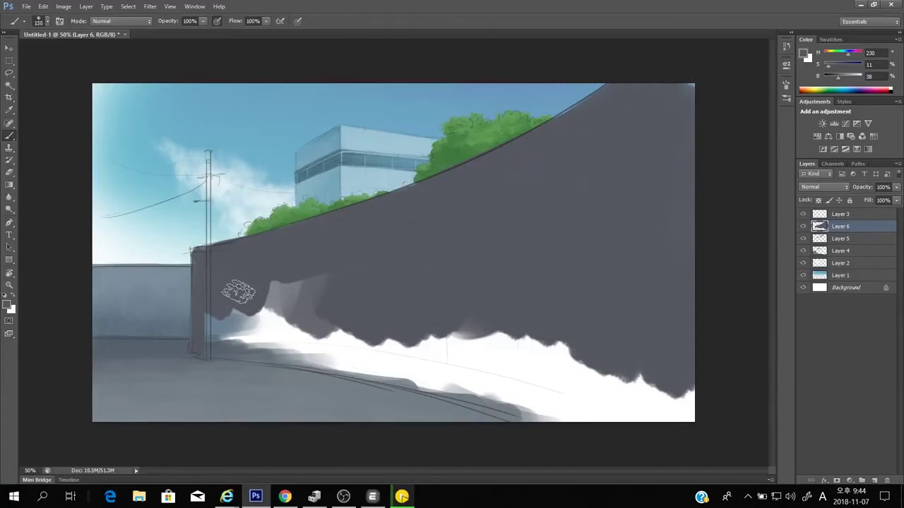
{"action": "key", "text": "bracketright"}
{"action": "key", "text": "bracketright"}
{"action": "left_click_drag", "start_coordinate": [226, 299], "coordinate": [443, 325]}
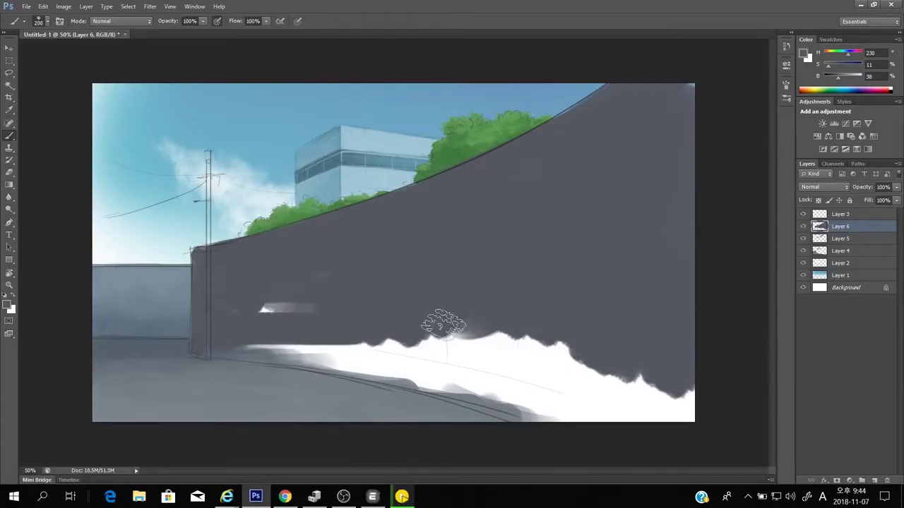
{"action": "left_click_drag", "start_coordinate": [312, 308], "coordinate": [251, 305]}
Paint the wall's lower edge along the road sketch line with a 175 px brush, redoing the strokes that miss it
{"action": "key", "text": "bracketleft"}
{"action": "left_click_drag", "start_coordinate": [258, 336], "coordinate": [602, 411]}
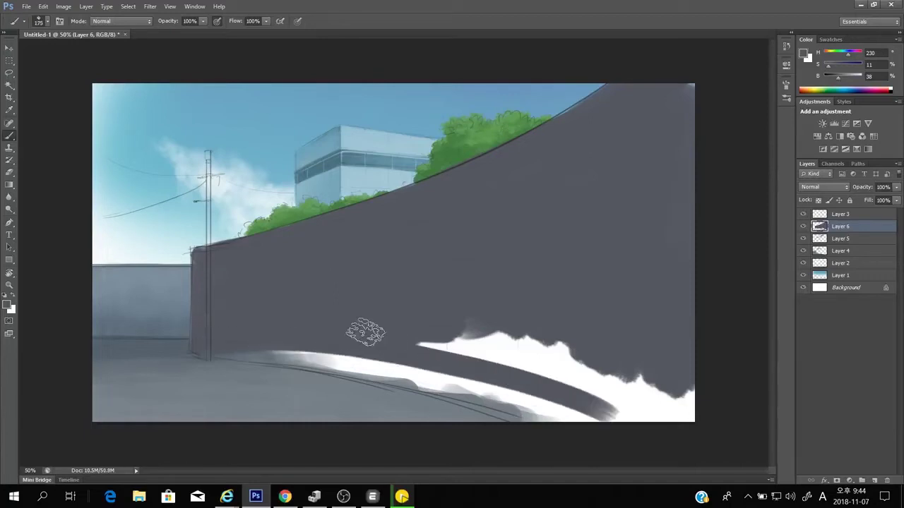
{"action": "left_click_drag", "start_coordinate": [365, 333], "coordinate": [565, 356]}
{"action": "key", "text": "r"}
{"action": "left_click_drag", "start_coordinate": [473, 340], "coordinate": [478, 269]}
{"action": "key", "text": "b"}
{"action": "left_click_drag", "start_coordinate": [276, 341], "coordinate": [593, 244]}
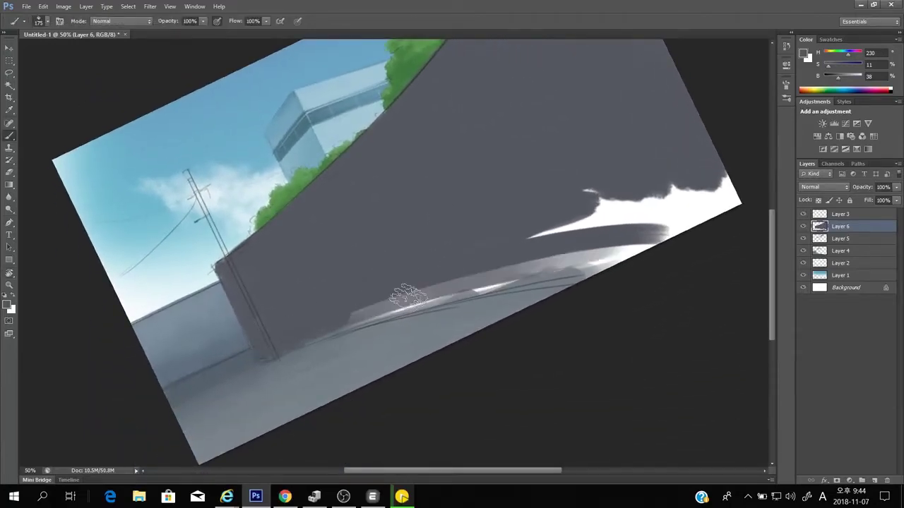
{"action": "key", "text": "ctrl+alt+z"}
{"action": "key", "text": "ctrl+alt+z"}
{"action": "left_click_drag", "start_coordinate": [317, 336], "coordinate": [551, 290]}
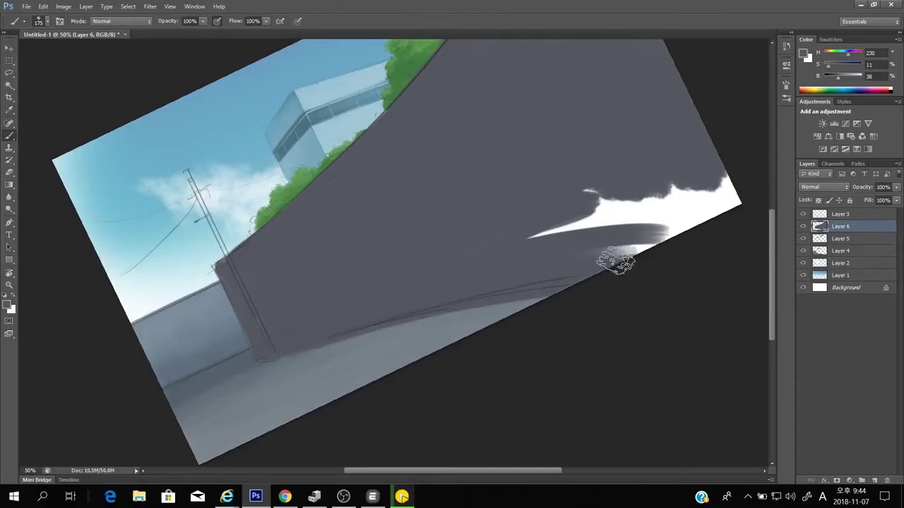
Fill the remaining white gaps in the wall's near lower corner with the 175 px brush
{"action": "mouse_move", "coordinate": [470, 262]}
{"action": "left_mouse_down"}
{"action": "mouse_move", "coordinate": [663, 201]}
{"action": "mouse_move", "coordinate": [611, 220]}
{"action": "left_mouse_up"}
{"action": "key", "text": "ctrl+alt+z"}
{"action": "key", "text": "ctrl+alt+z"}
{"action": "key", "text": "ctrl+alt+z"}
{"action": "key", "text": "ctrl+alt+z"}
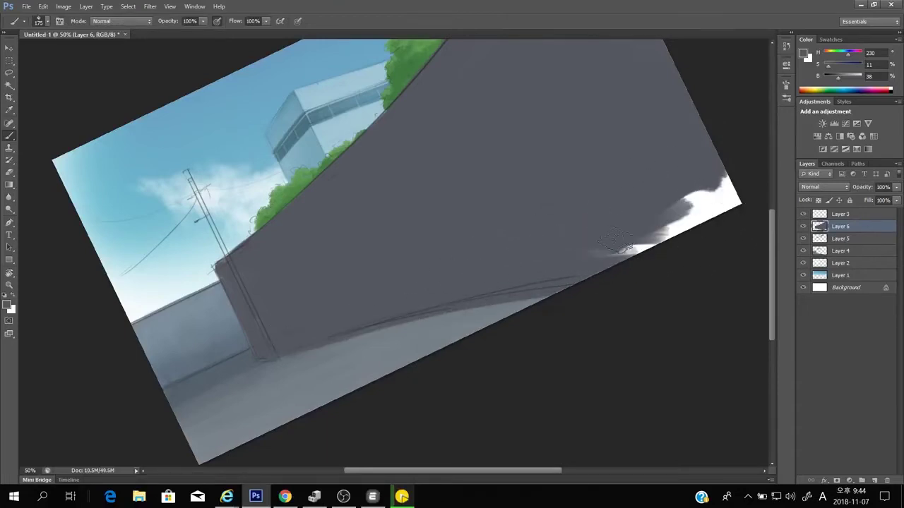
{"action": "left_click_drag", "start_coordinate": [557, 266], "coordinate": [555, 276]}
{"action": "left_click_drag", "start_coordinate": [610, 154], "coordinate": [591, 238]}
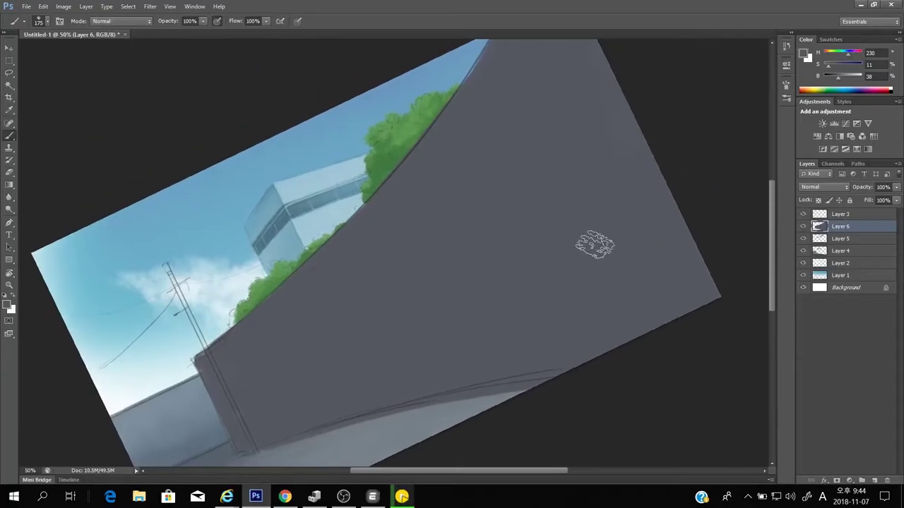
{"action": "key", "text": "t"}
{"action": "key", "text": "r"}
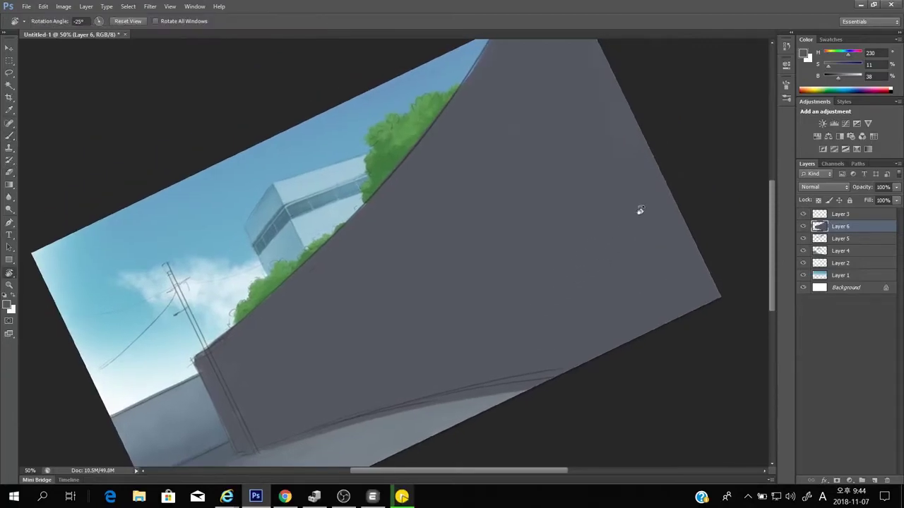
{"action": "mouse_move", "coordinate": [649, 202]}
{"action": "left_mouse_down"}
{"action": "mouse_move", "coordinate": [658, 245]}
{"action": "mouse_move", "coordinate": [643, 300]}
{"action": "left_mouse_up"}
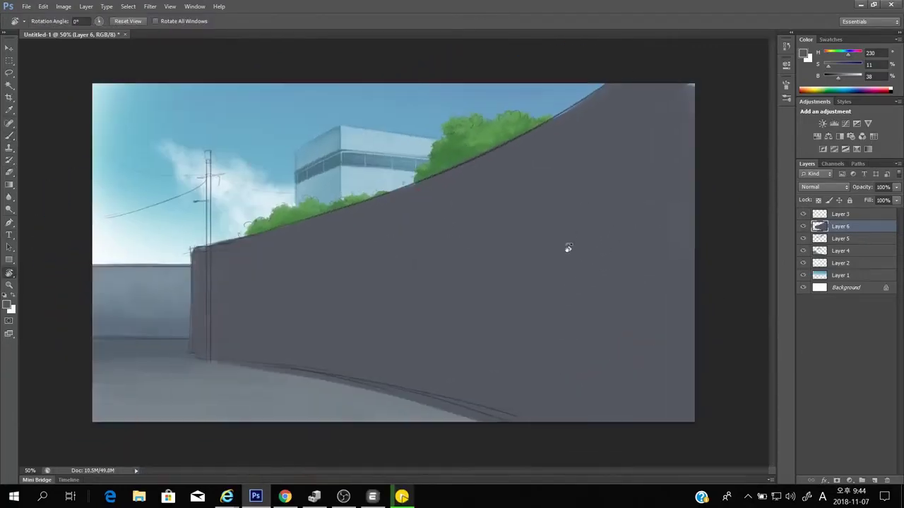
{"action": "key", "text": "b"}
Hide the line sketch on Layer 3 and check the wall's outline by loading Layer 6 as a selection, then deselect
{"action": "left_click", "coordinate": [802, 214]}
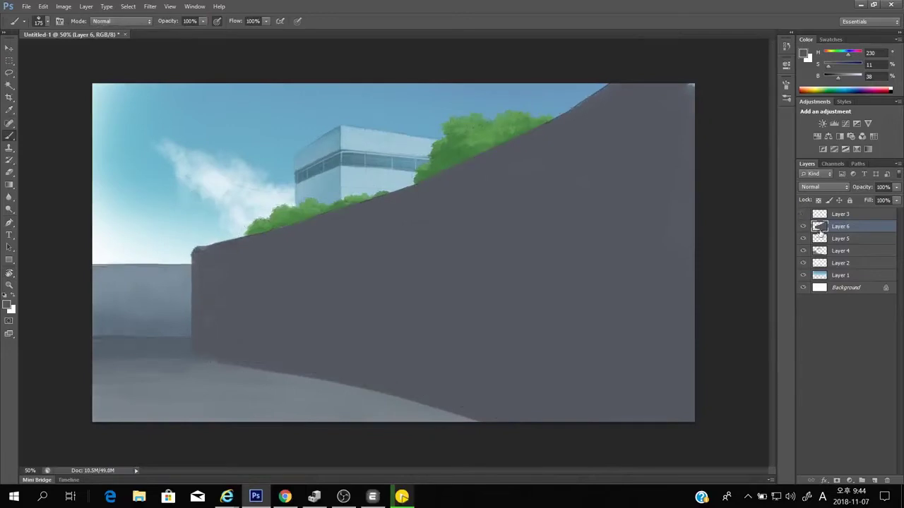
{"action": "left_click", "coordinate": [819, 226], "text": "ctrl"}
{"action": "key", "text": "ctrl+d"}
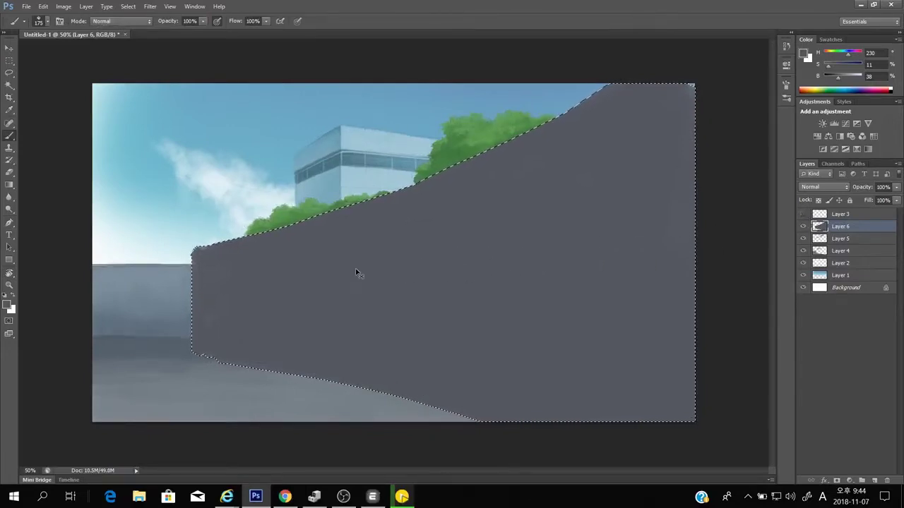
Tidy the wall's far lower corner with a smaller brush
{"action": "key", "text": "bracketleft"}
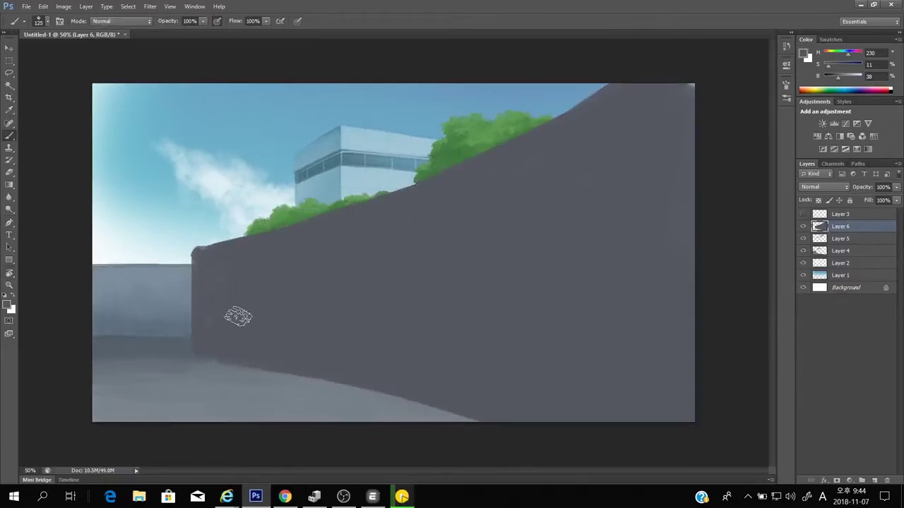
{"action": "key", "text": "bracketleft"}
{"action": "key", "text": "bracketleft"}
{"action": "key", "text": "bracketleft"}
{"action": "key", "text": "bracketleft"}
{"action": "key", "text": "bracketleft"}
{"action": "key", "text": "bracketleft"}
{"action": "key", "text": "bracketleft"}
Load Layer 6's wall as a selection and set the foreground colour to a dark purple (H 298, S 12, B 31)
{"action": "left_click", "coordinate": [819, 226], "text": "ctrl"}
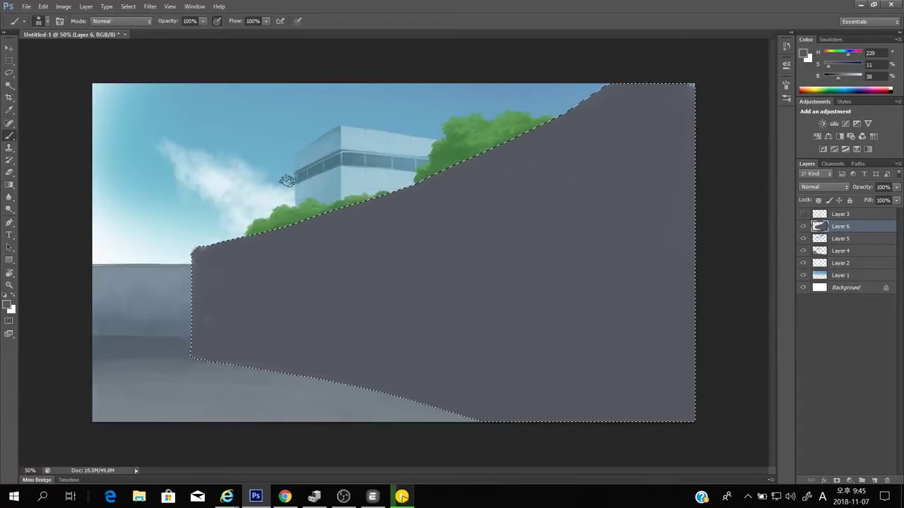
{"action": "key", "text": "bracketright"}
{"action": "key", "text": "bracketright"}
{"action": "key", "text": "bracketright"}
{"action": "key", "text": "bracketright"}
{"action": "key", "text": "bracketright"}
{"action": "key", "text": "bracketright"}
{"action": "key", "text": "bracketright"}
{"action": "key", "text": "bracketright"}
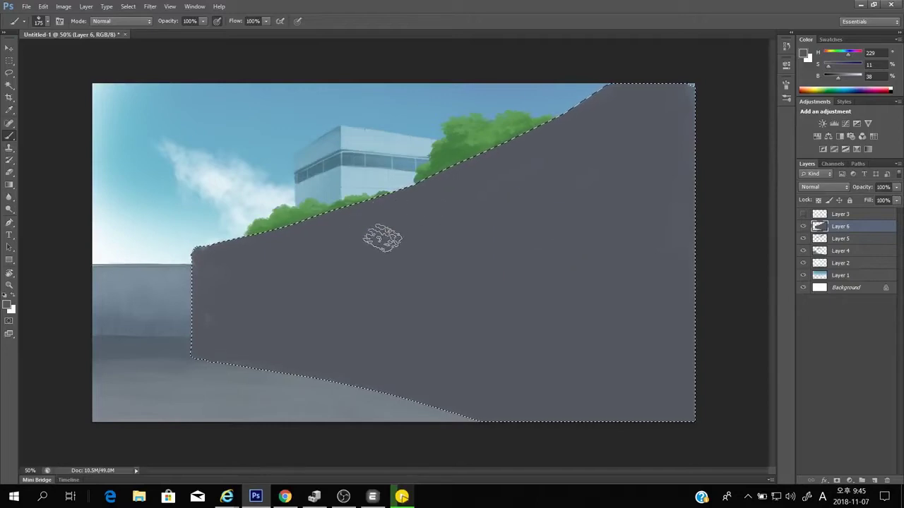
{"action": "left_click", "coordinate": [9, 306]}
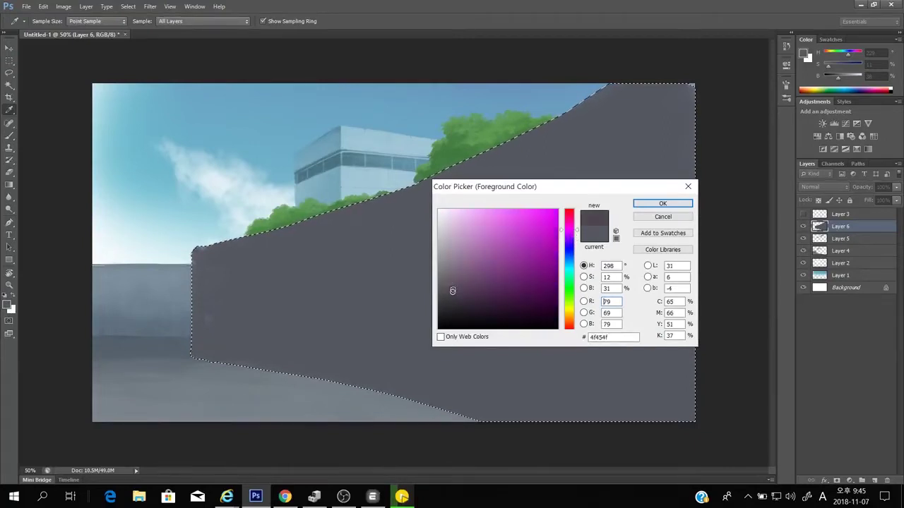
{"action": "left_click", "coordinate": [662, 203]}
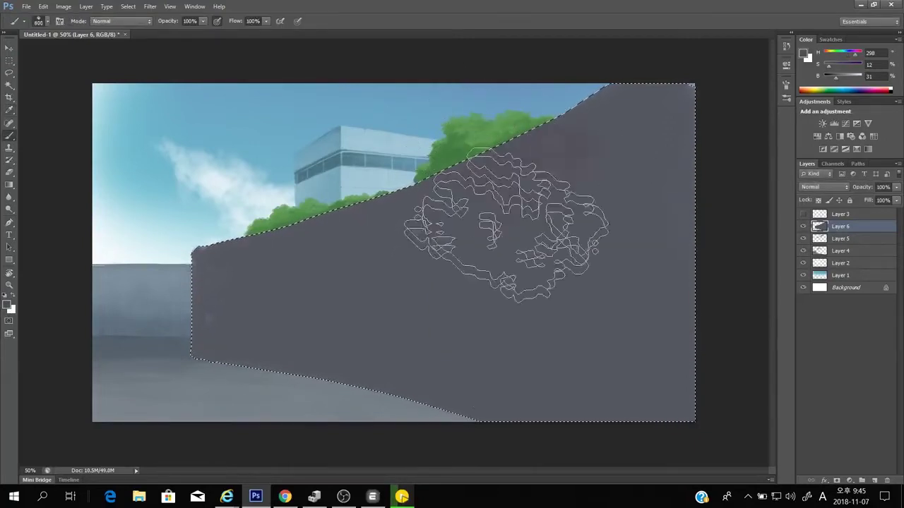
Tint the selected wall with broad purple strokes using a very large brush, reduced to 700 px
{"action": "mouse_move", "coordinate": [506, 226]}
{"action": "left_mouse_down"}
{"action": "mouse_move", "coordinate": [528, 371]}
{"action": "mouse_move", "coordinate": [636, 136]}
{"action": "mouse_move", "coordinate": [645, 98]}
{"action": "mouse_move", "coordinate": [645, 368]}
{"action": "mouse_move", "coordinate": [574, 324]}
{"action": "mouse_move", "coordinate": [438, 201]}
{"action": "mouse_move", "coordinate": [431, 315]}
{"action": "mouse_move", "coordinate": [394, 279]}
{"action": "left_mouse_up"}
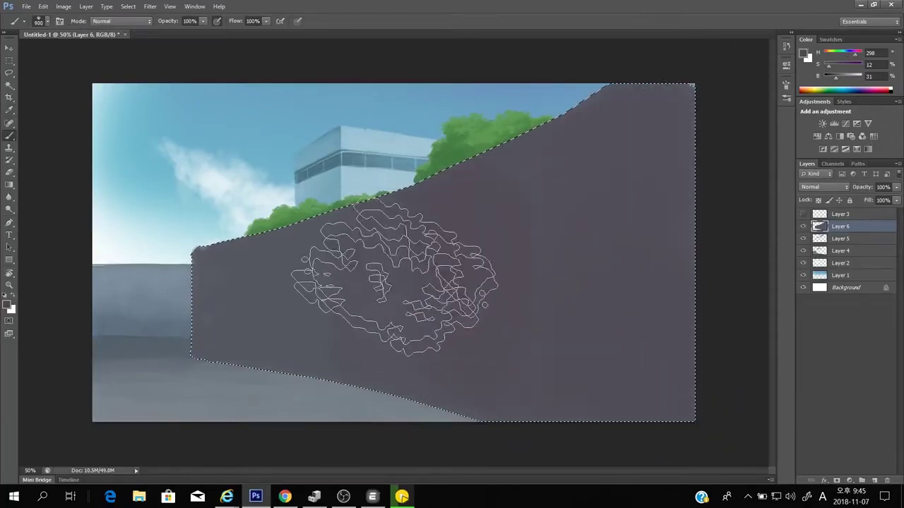
{"action": "key", "text": "bracketleft"}
{"action": "key", "text": "bracketleft"}
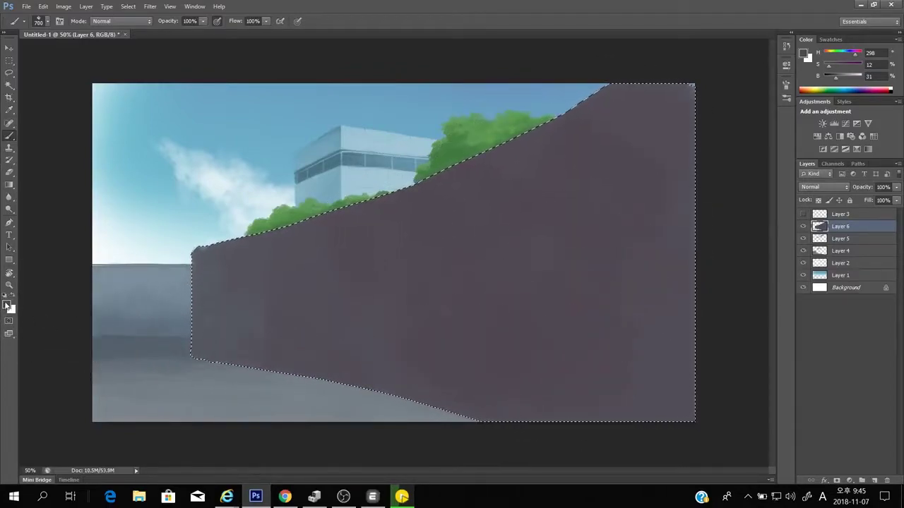
Set the foreground colour to a dark brown (H 21, S 30, B 30)
{"action": "left_click", "coordinate": [6, 305]}
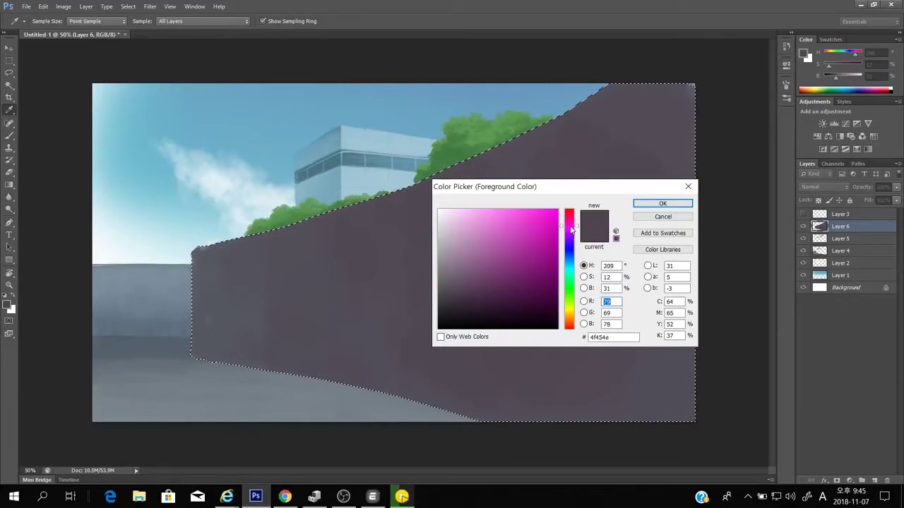
{"action": "left_click_drag", "start_coordinate": [572, 223], "coordinate": [565, 323]}
{"action": "left_click", "coordinate": [473, 293]}
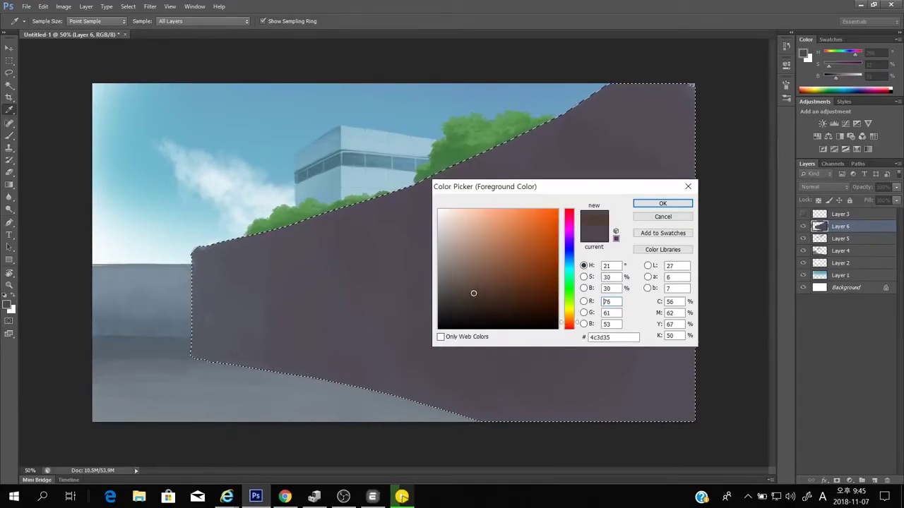
{"action": "left_click", "coordinate": [662, 204]}
Paint brown over the wall's near upper part and blend it across the middle with sampled wall colours and a 500 px brush
{"action": "mouse_move", "coordinate": [544, 176]}
{"action": "left_mouse_down"}
{"action": "mouse_move", "coordinate": [527, 154]}
{"action": "mouse_move", "coordinate": [639, 91]}
{"action": "left_mouse_up"}
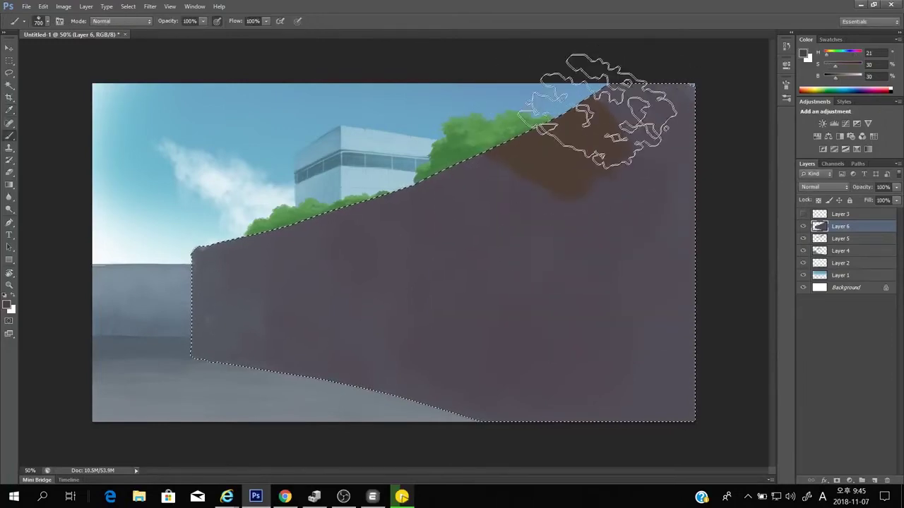
{"action": "key", "text": "bracketleft"}
{"action": "key", "text": "bracketleft"}
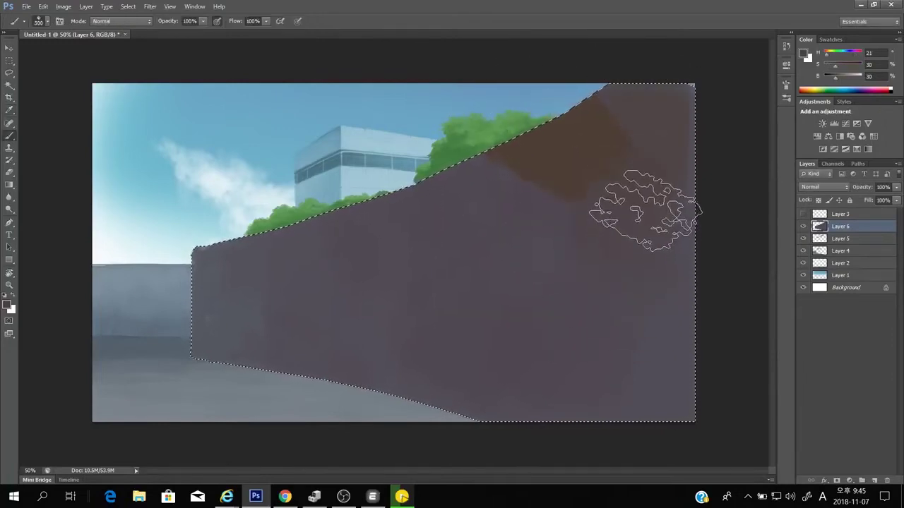
{"action": "left_click_drag", "start_coordinate": [643, 208], "coordinate": [621, 169]}
{"action": "left_click", "coordinate": [515, 270], "text": "alt"}
{"action": "mouse_move", "coordinate": [600, 141]}
{"action": "left_mouse_down"}
{"action": "mouse_move", "coordinate": [484, 191]}
{"action": "mouse_move", "coordinate": [547, 203]}
{"action": "left_mouse_up"}
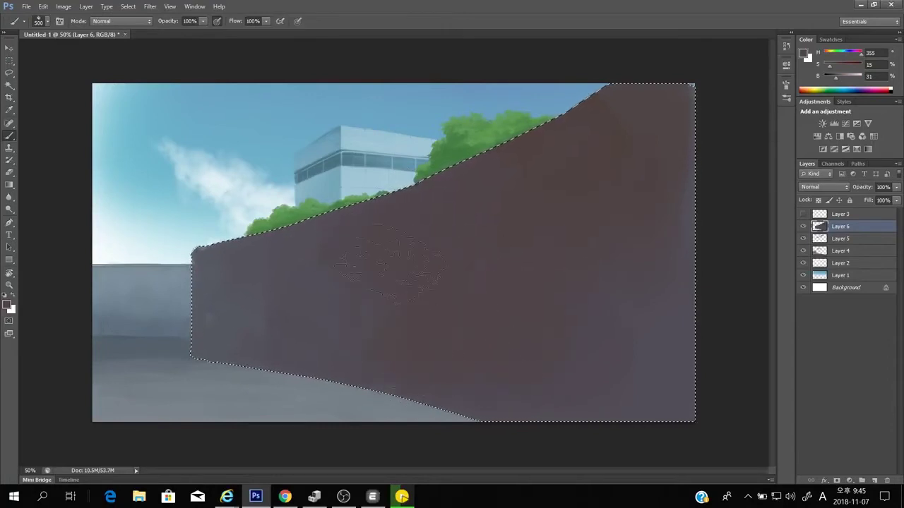
{"action": "left_click", "coordinate": [528, 309], "text": "alt"}
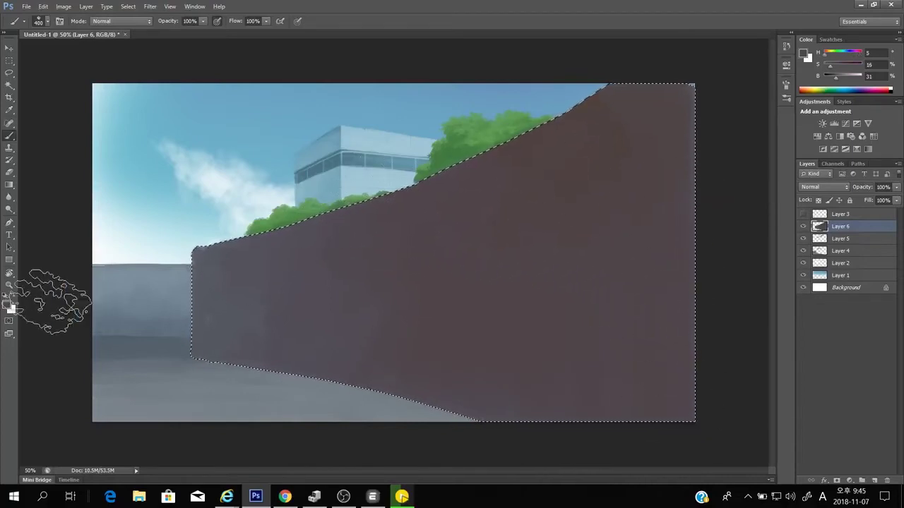
Set the foreground colour to a deeper brown (H 5, S 18, B 21) and darken the wall's near section
{"action": "left_click", "coordinate": [9, 304]}
{"action": "left_click", "coordinate": [459, 304]}
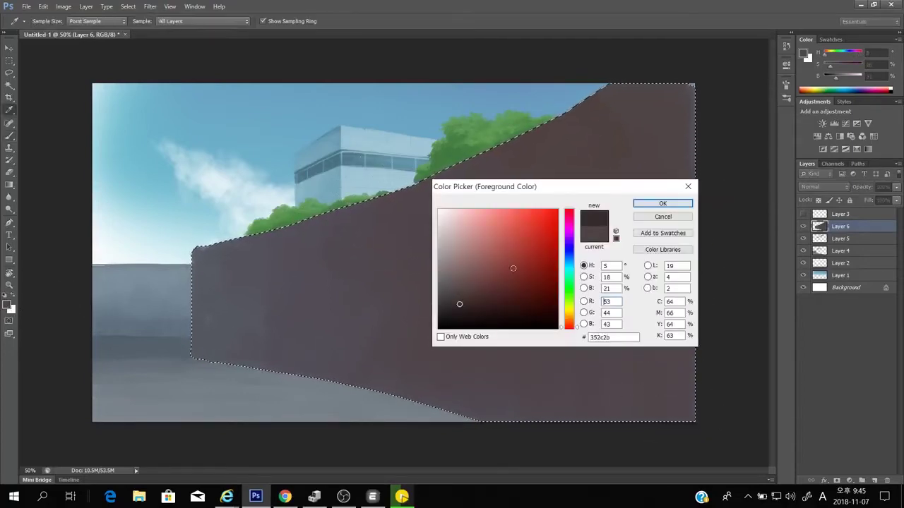
{"action": "left_click", "coordinate": [662, 203]}
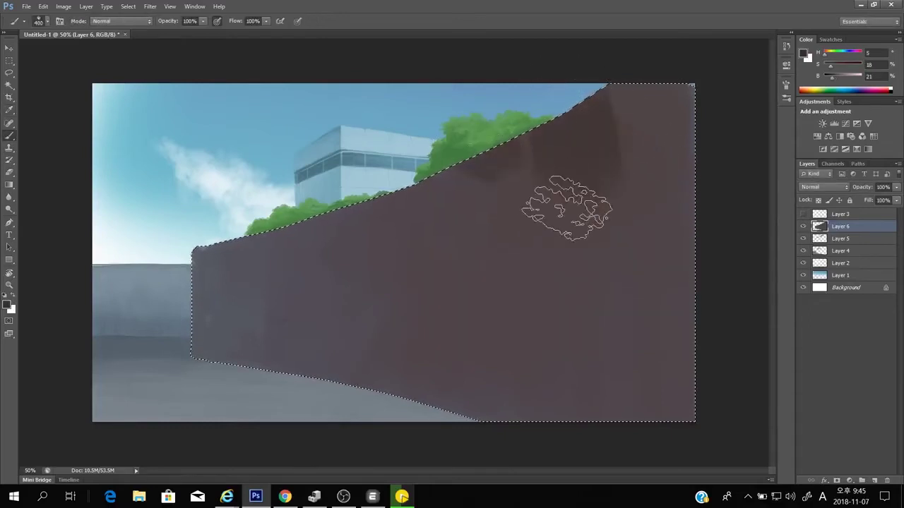
{"action": "mouse_move", "coordinate": [613, 141]}
{"action": "left_mouse_down"}
{"action": "mouse_move", "coordinate": [670, 118]}
{"action": "mouse_move", "coordinate": [674, 282]}
{"action": "mouse_move", "coordinate": [649, 131]}
{"action": "mouse_move", "coordinate": [663, 113]}
{"action": "mouse_move", "coordinate": [646, 379]}
{"action": "left_mouse_up"}
{"action": "key", "text": "bracketright"}
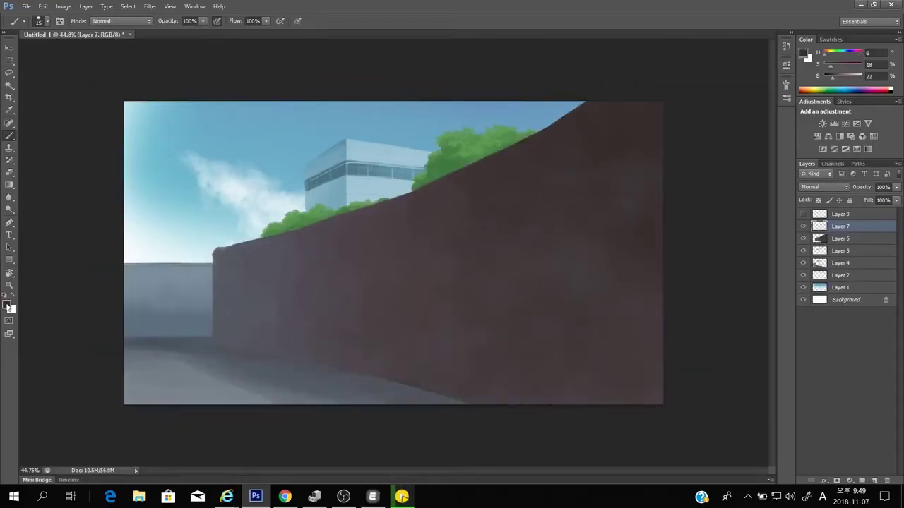
Set the foreground colour to near-black (H 6, S 13, B 11) for the Brush tool
{"action": "left_click", "coordinate": [8, 304]}
{"action": "left_click", "coordinate": [151, 312]}
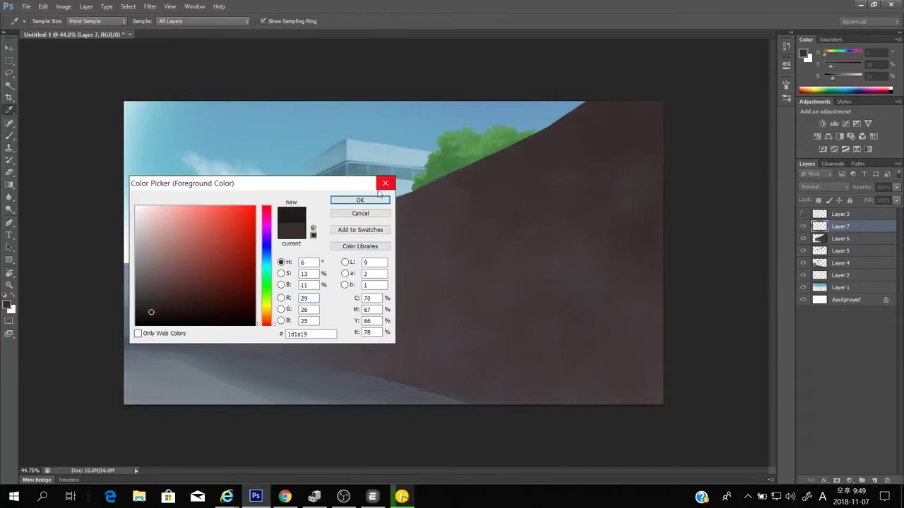
{"action": "key", "text": "Return"}
{"action": "key", "text": "b"}
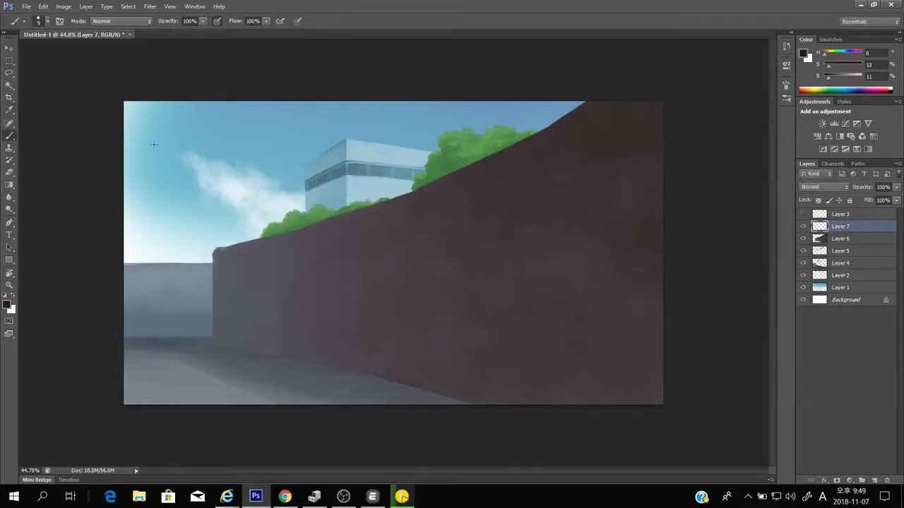
Draw a thin straight horizontal line across the canvas's full width on Layer 7, just above the building, with a 7 px brush
{"action": "left_click_drag", "start_coordinate": [153, 144], "coordinate": [513, 145]}
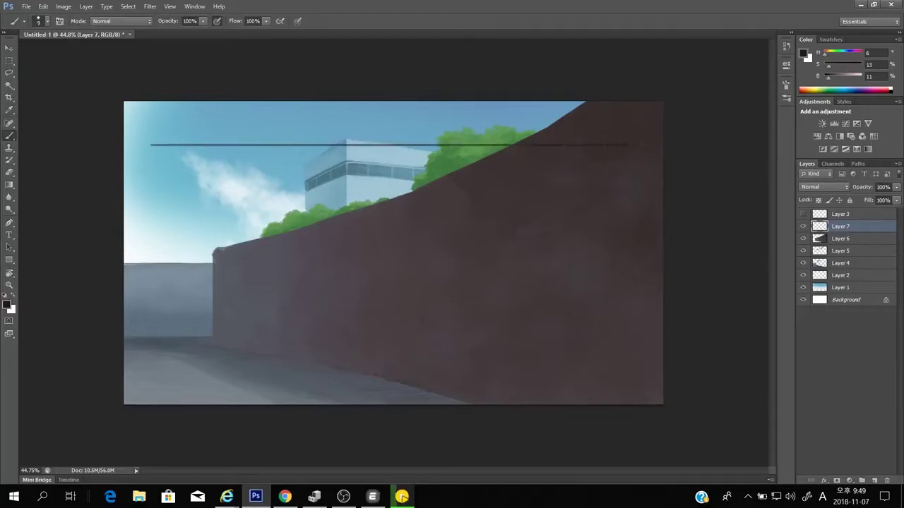
{"action": "key", "text": "ctrl+z"}
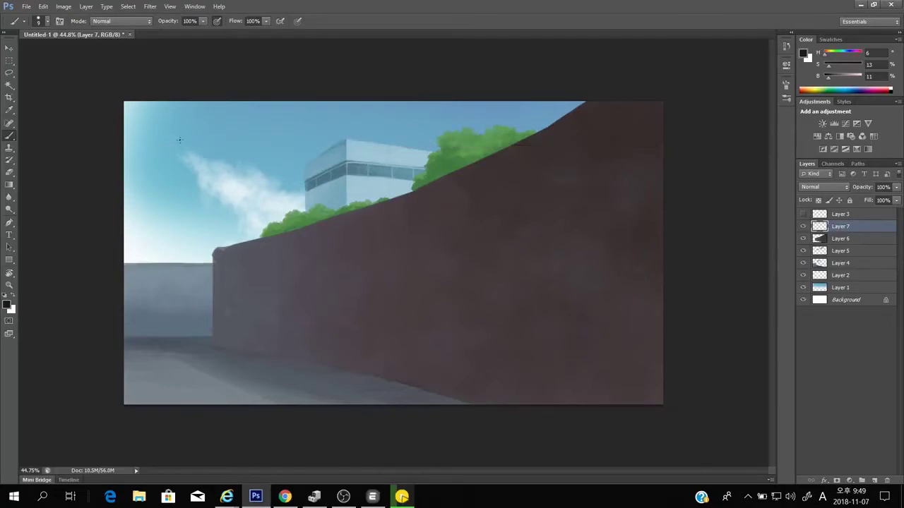
{"action": "left_click_drag", "start_coordinate": [126, 135], "coordinate": [536, 125]}
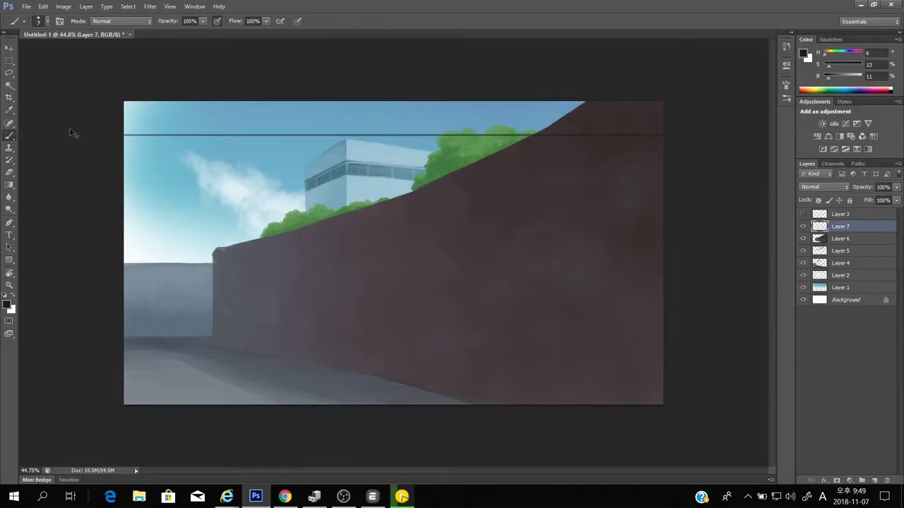
Duplicate Layer 7 and move the copied line slightly below the original
{"action": "key", "text": "ctrl+j"}
{"action": "key", "text": "v"}
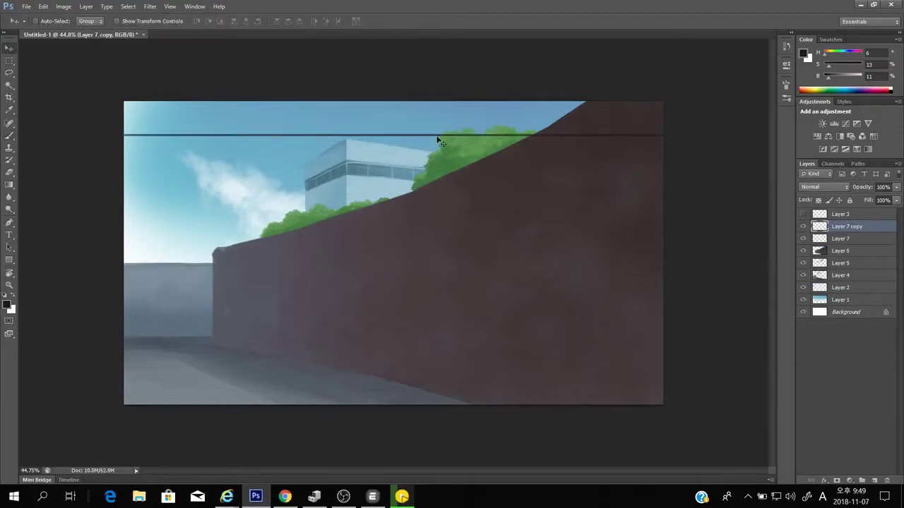
{"action": "mouse_move", "coordinate": [439, 139]}
{"action": "left_mouse_down"}
{"action": "mouse_move", "coordinate": [438, 149]}
{"action": "mouse_move", "coordinate": [398, 151]}
{"action": "left_mouse_up"}
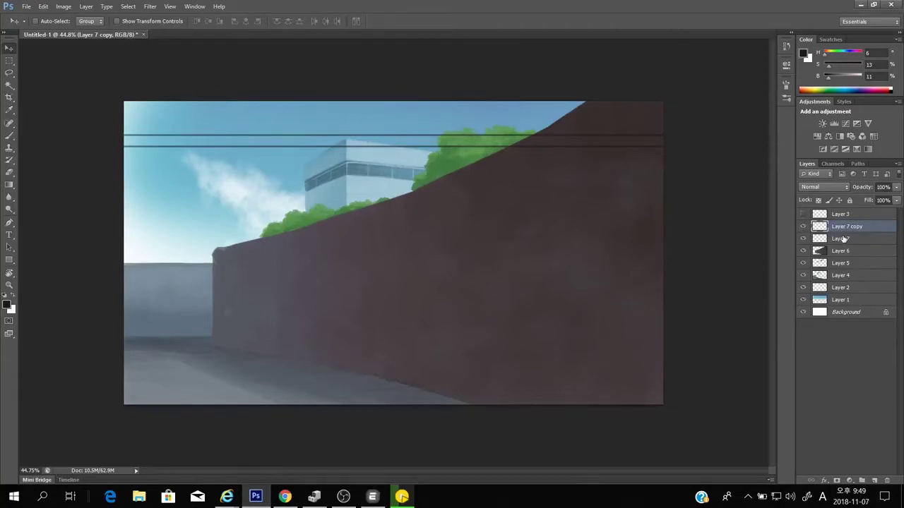
Merge the two lines into Layer 7, duplicate the pair below at matching spacing, and merge the copy into four evenly spaced lines
{"action": "key", "text": "ctrl+e"}
{"action": "left_click_drag", "start_coordinate": [459, 164], "coordinate": [462, 191]}
{"action": "key", "text": "ctrl+j"}
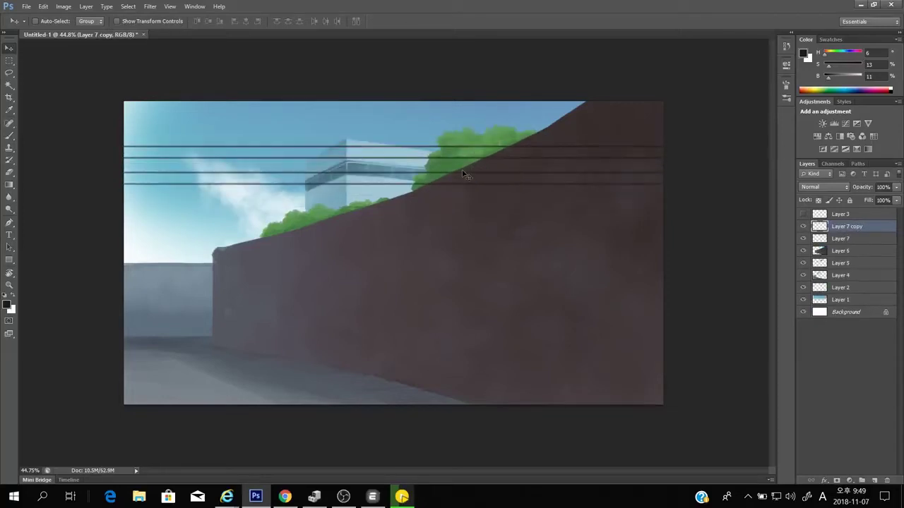
{"action": "key", "text": "Up"}
{"action": "key", "text": "Up"}
{"action": "key", "text": "Up"}
{"action": "key", "text": "Up"}
{"action": "key", "text": "Up"}
{"action": "key", "text": "Up"}
{"action": "key", "text": "Up"}
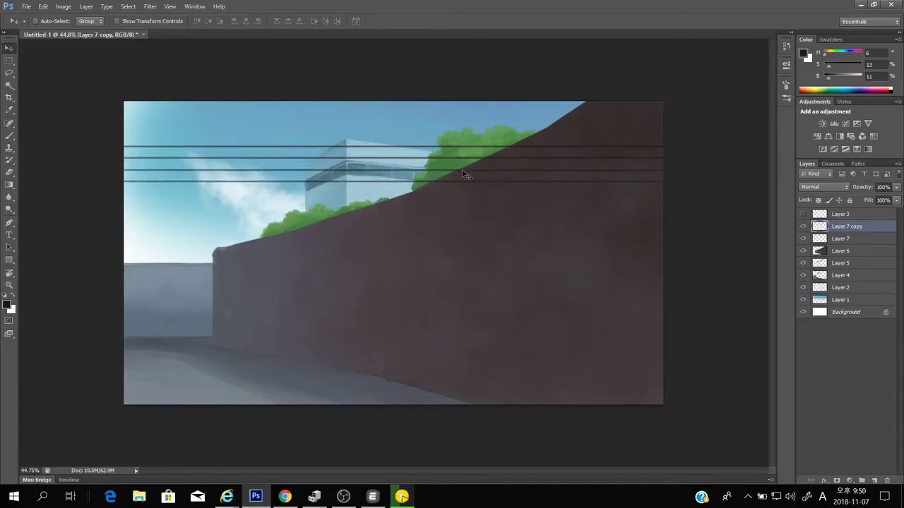
{"action": "key", "text": "ctrl+e"}
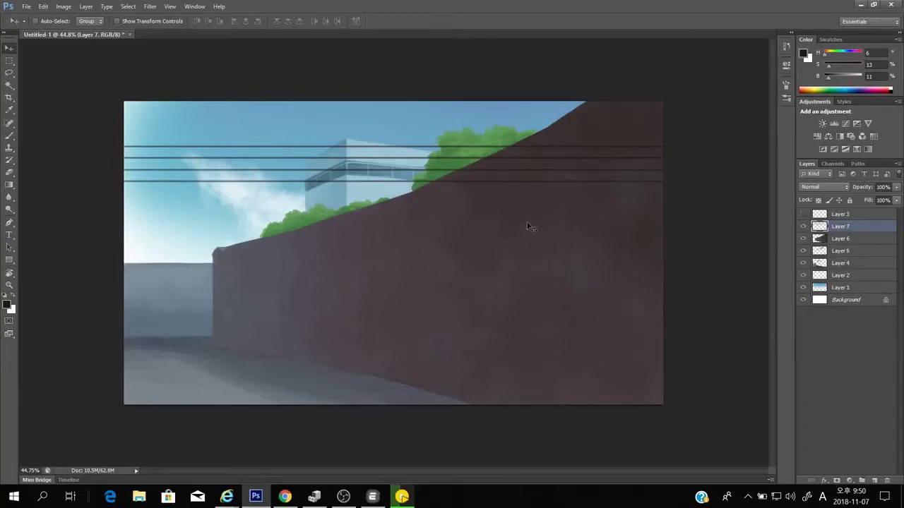
Duplicate the four-line layer, place the copy directly below at equal spacing, and merge it into Layer 7 to make eight lines
{"action": "key", "text": "ctrl+j"}
{"action": "left_click_drag", "start_coordinate": [426, 161], "coordinate": [427, 209]}
{"action": "key", "text": "Down"}
{"action": "key", "text": "Down"}
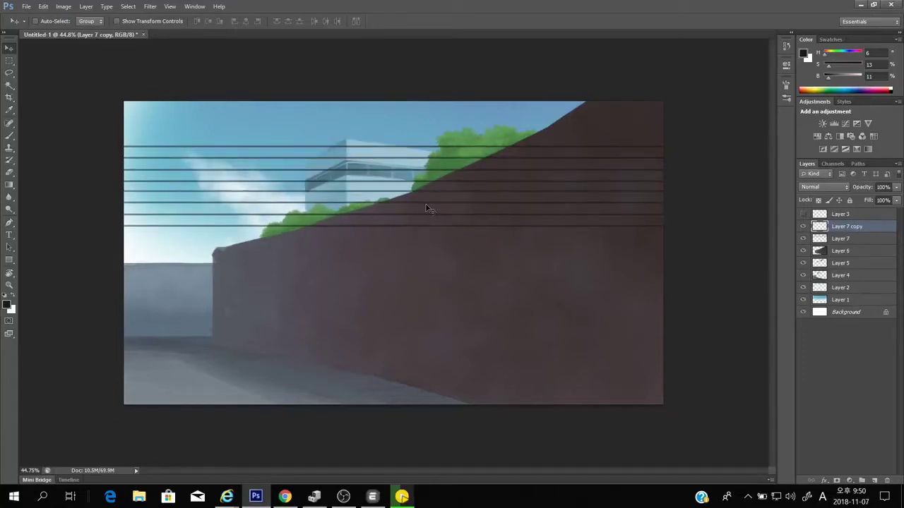
{"action": "key", "text": "ctrl+e"}
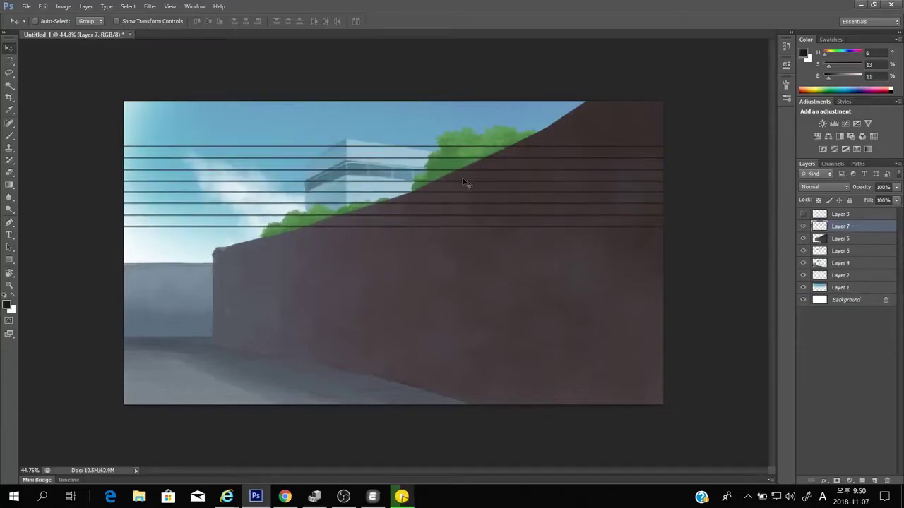
Duplicate the eight horizontal lines, align the copy evenly beneath them down the wall, and merge both into Layer 7
{"action": "key", "text": "ctrl+j"}
{"action": "left_click_drag", "start_coordinate": [435, 198], "coordinate": [424, 291]}
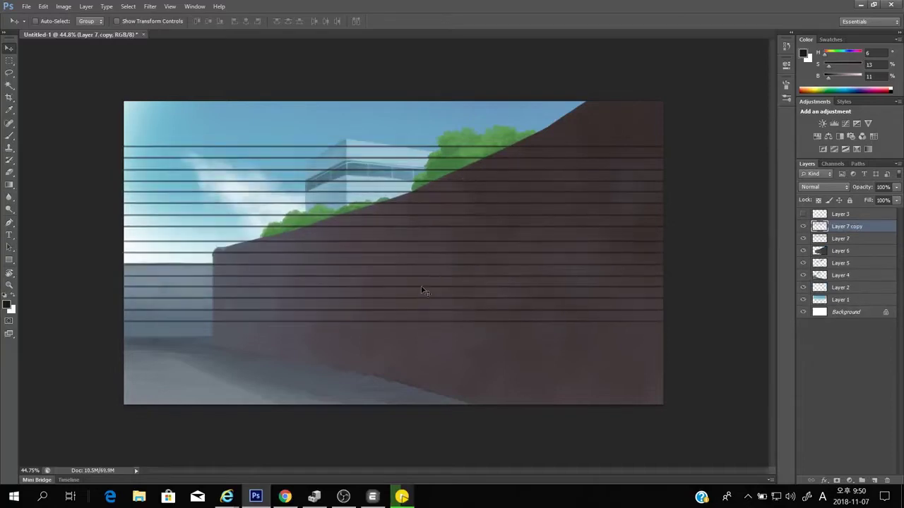
{"action": "key", "text": "Up"}
{"action": "key", "text": "Up"}
{"action": "key", "text": "Up"}
{"action": "key", "text": "Up"}
{"action": "key", "text": "Up"}
{"action": "key", "text": "Up"}
{"action": "key", "text": "Up"}
{"action": "key", "text": "Up"}
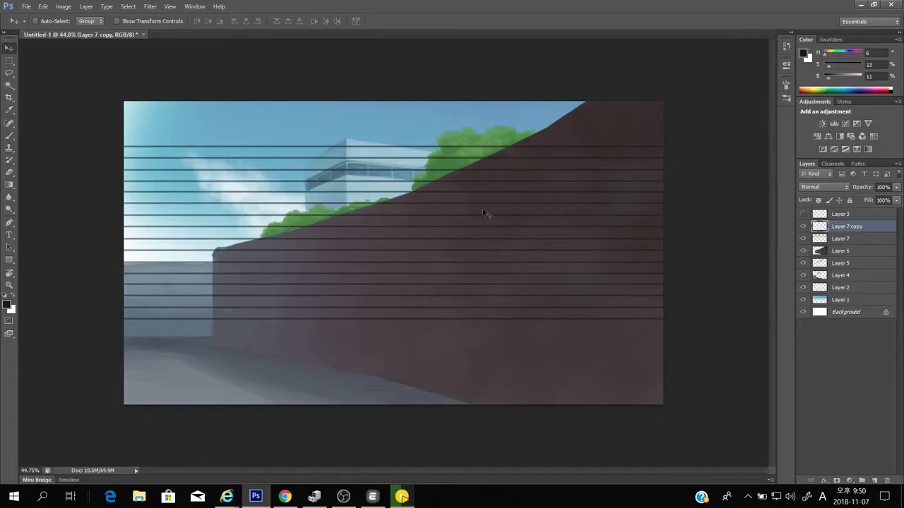
{"action": "key", "text": "ctrl+e"}
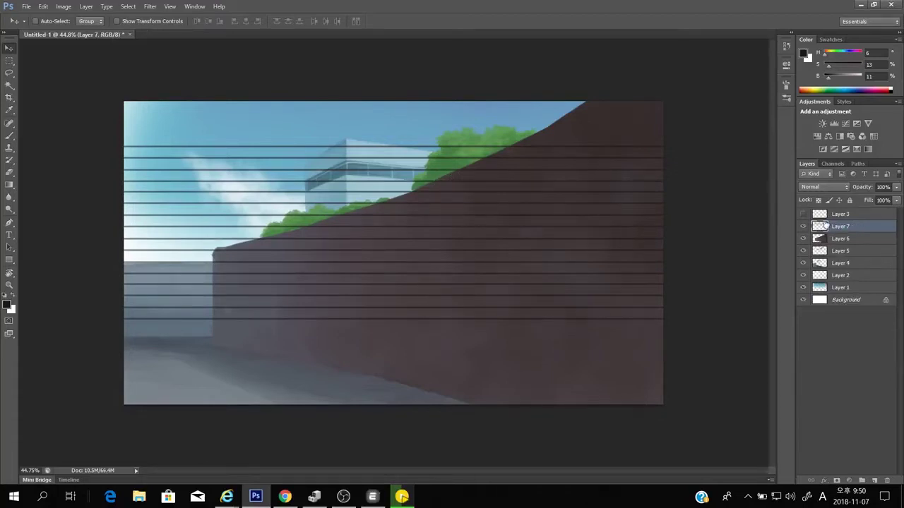
Copy the lowest three lines beneath the set at equal spacing, merge them into Layer 7, and shift the set down over the wall
{"action": "left_click_drag", "start_coordinate": [494, 246], "coordinate": [494, 207]}
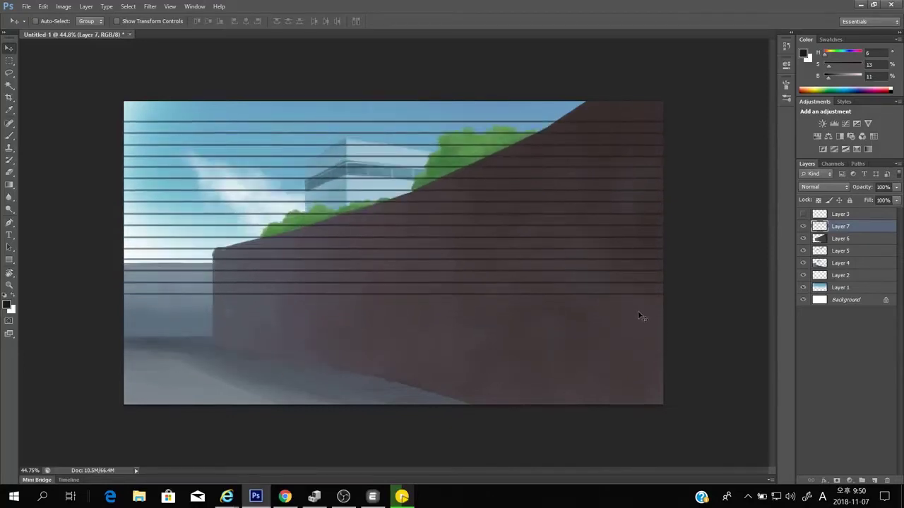
{"action": "key", "text": "m"}
{"action": "left_click_drag", "start_coordinate": [670, 318], "coordinate": [131, 259]}
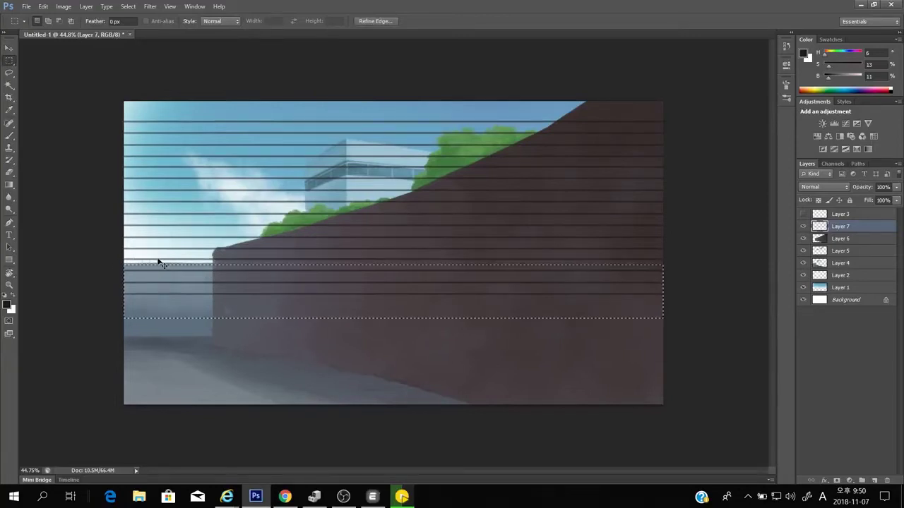
{"action": "key", "text": "ctrl+j"}
{"action": "key", "text": "v"}
{"action": "left_click_drag", "start_coordinate": [391, 276], "coordinate": [387, 318]}
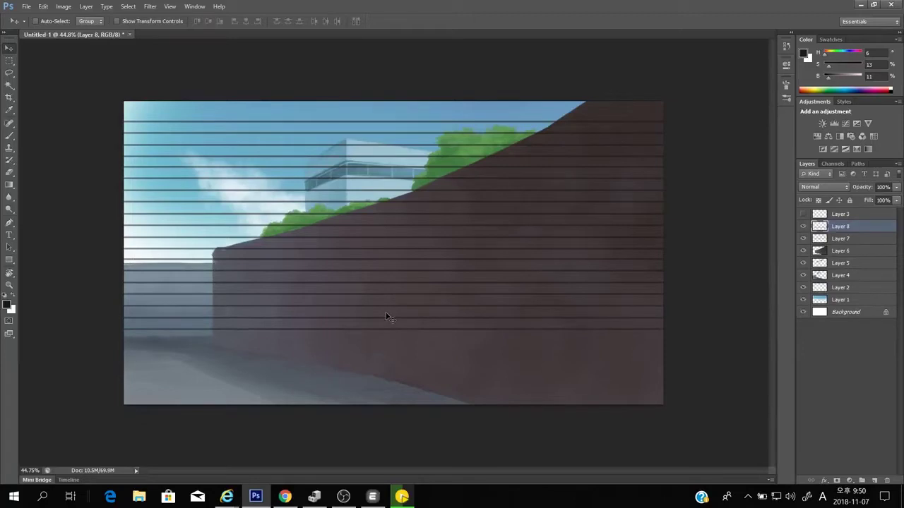
{"action": "key", "text": "ctrl+e"}
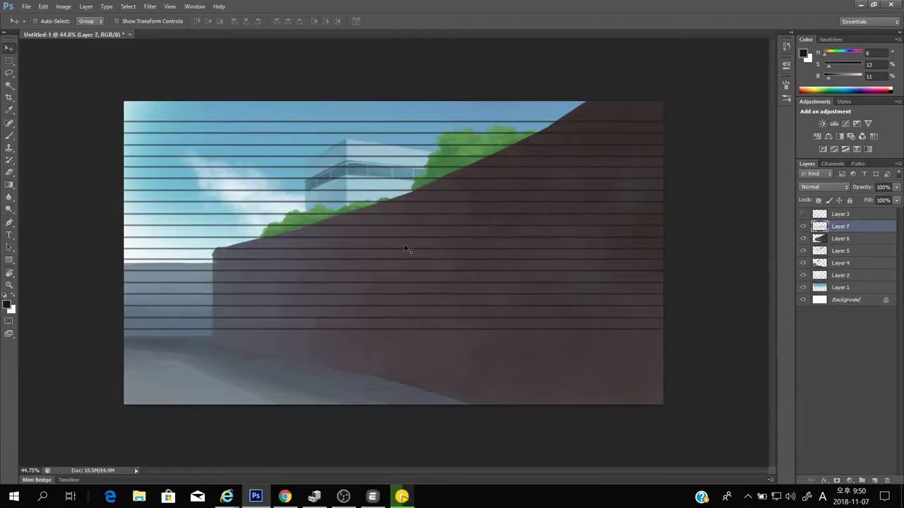
{"action": "left_click_drag", "start_coordinate": [399, 236], "coordinate": [404, 279]}
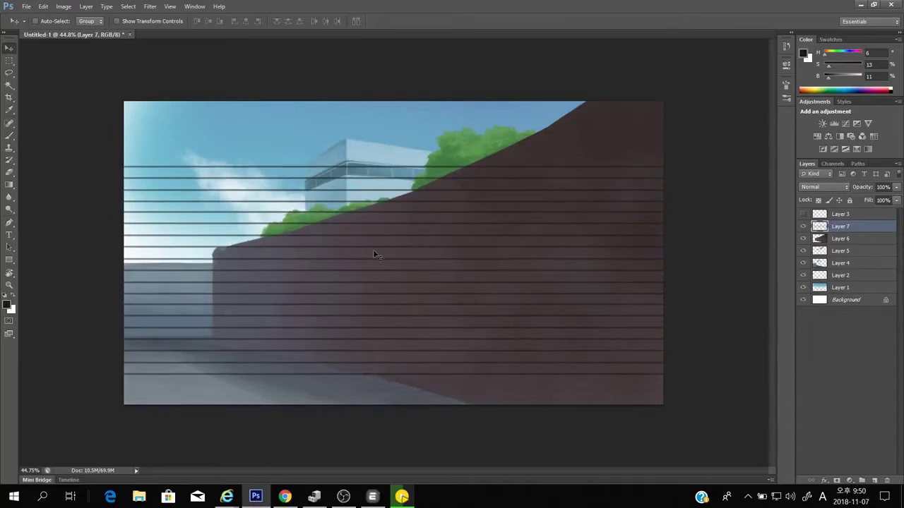
Draw a straight vertical line through all the horizontal rows near the canvas's left edge on a new Layer 8 with the 7 px brush
{"action": "key", "text": "b"}
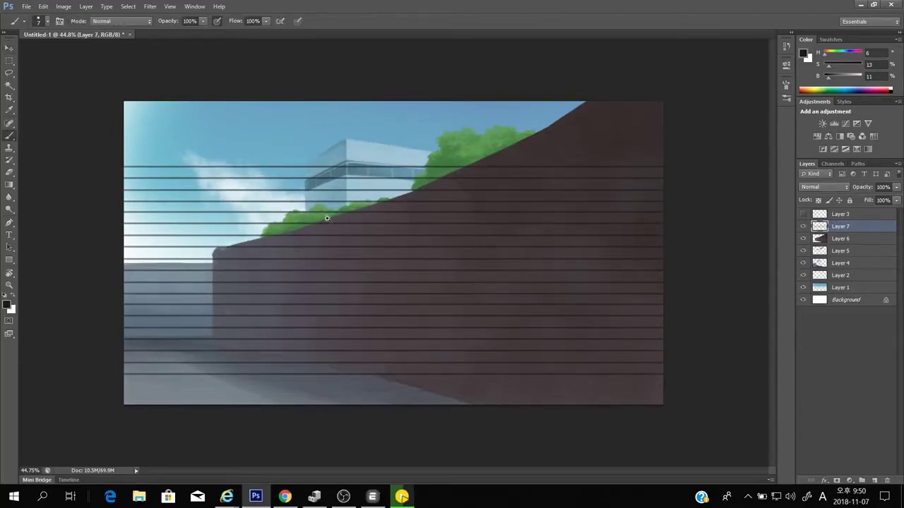
{"action": "left_click", "coordinate": [327, 218], "text": "ctrl"}
{"action": "left_click", "coordinate": [327, 218], "text": "ctrl"}
{"action": "left_click_drag", "start_coordinate": [226, 247], "coordinate": [438, 210]}
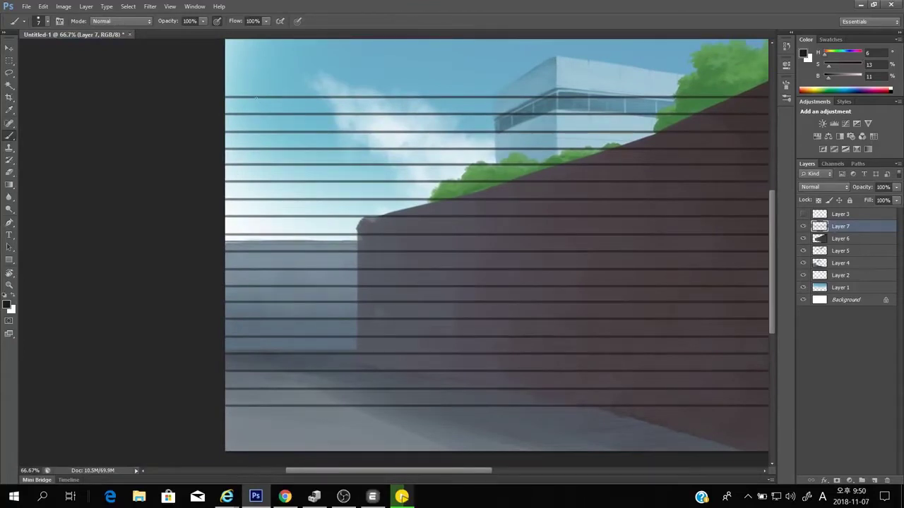
{"action": "mouse_move", "coordinate": [256, 99]}
{"action": "left_mouse_down"}
{"action": "mouse_move", "coordinate": [250, 222]}
{"action": "mouse_move", "coordinate": [261, 379]}
{"action": "left_mouse_up"}
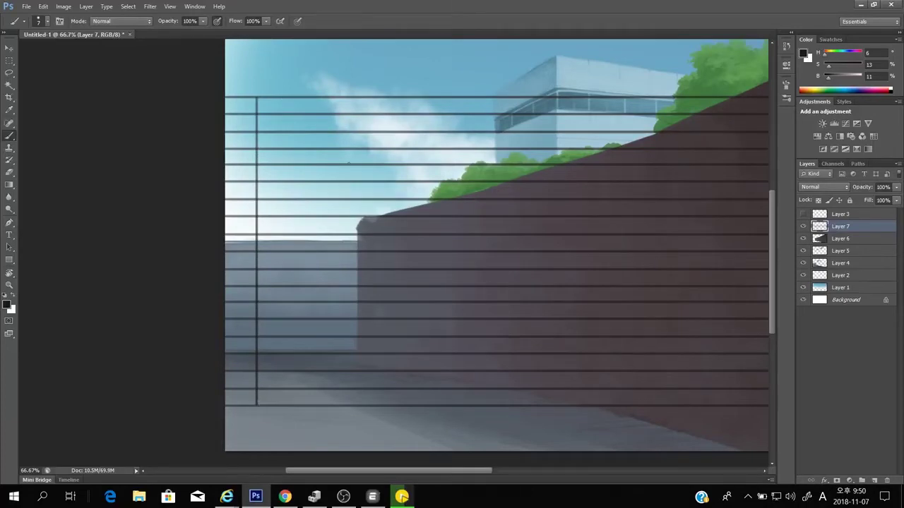
{"action": "key", "text": "ctrl+z"}
{"action": "left_click", "coordinate": [874, 480]}
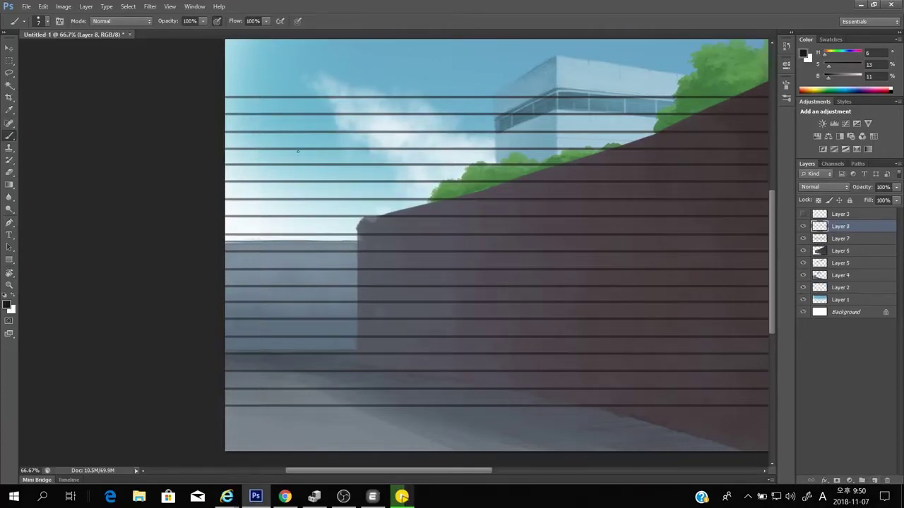
{"action": "left_click_drag", "start_coordinate": [256, 98], "coordinate": [256, 397]}
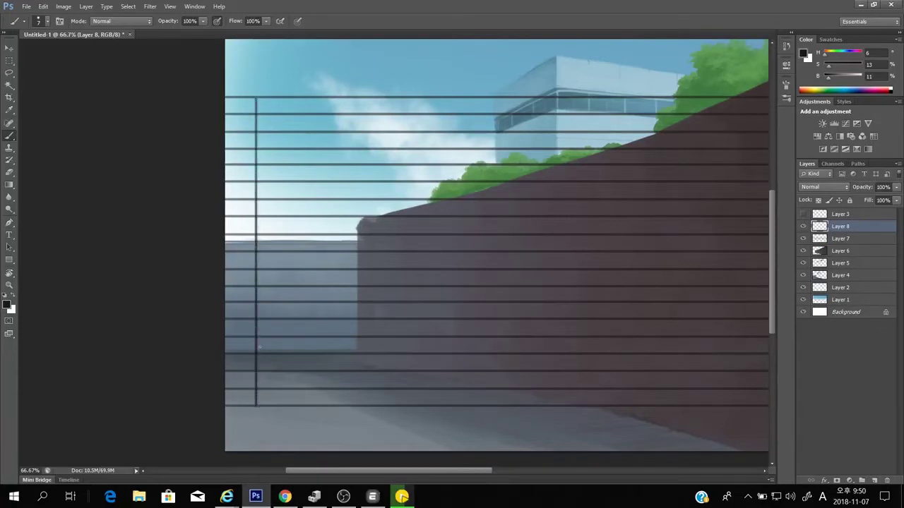
Erase the vertical line in every second row with a 25 px eraser, leaving alternating brick joints
{"action": "key", "text": "e"}
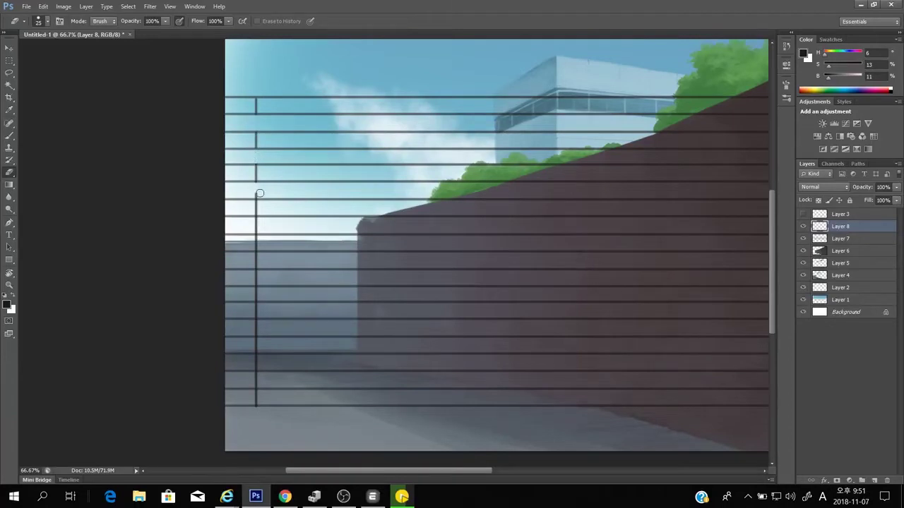
{"action": "left_click_drag", "start_coordinate": [258, 222], "coordinate": [253, 228]}
{"action": "left_click_drag", "start_coordinate": [264, 351], "coordinate": [256, 365]}
Duplicate Layer 8 and offset the copied joints to the right and one row down to form a staggered brick pattern
{"action": "key", "text": "ctrl+j"}
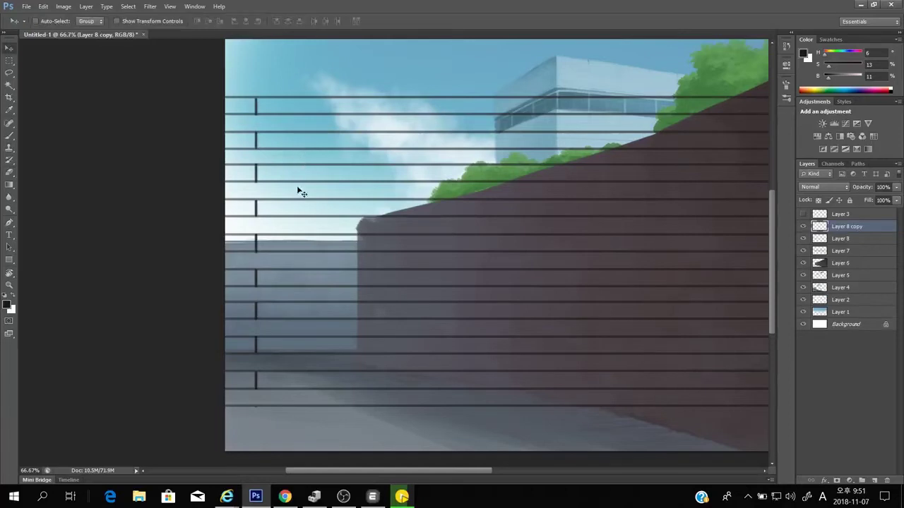
{"action": "left_click_drag", "start_coordinate": [275, 206], "coordinate": [315, 202]}
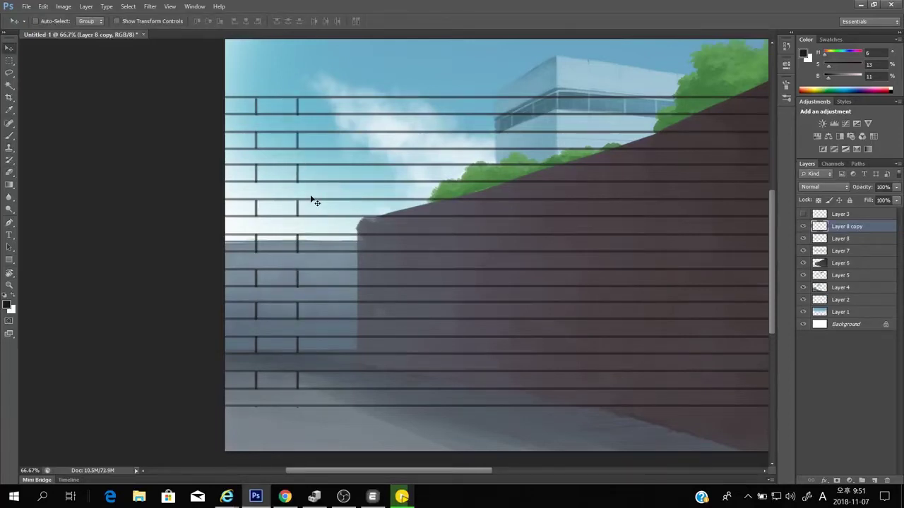
{"action": "left_click_drag", "start_coordinate": [307, 180], "coordinate": [295, 195]}
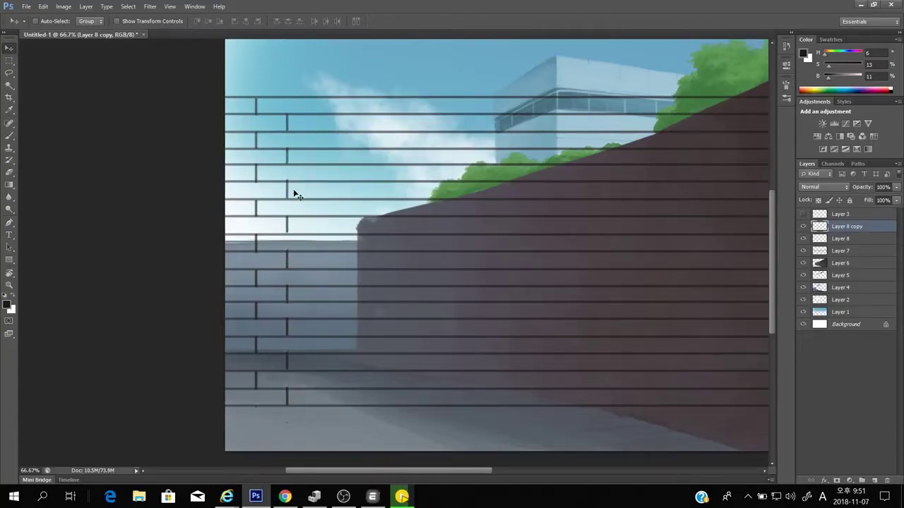
Duplicate the joints as a third column aligned with the first column's rows, merge all joints into Layer 8, and check its visibility
{"action": "key", "text": "ctrl+j"}
{"action": "left_click_drag", "start_coordinate": [332, 187], "coordinate": [360, 168]}
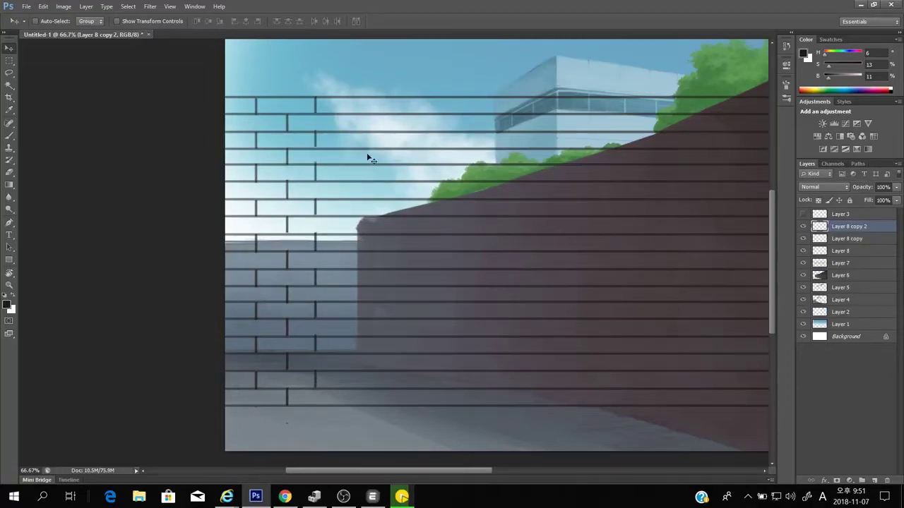
{"action": "key", "text": "Right"}
{"action": "key", "text": "Right"}
{"action": "key", "text": "Right"}
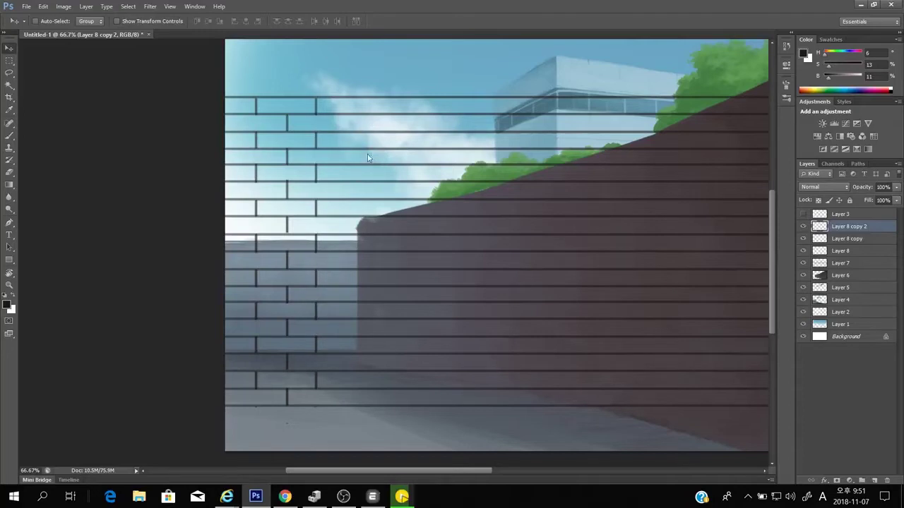
{"action": "key", "text": "Right"}
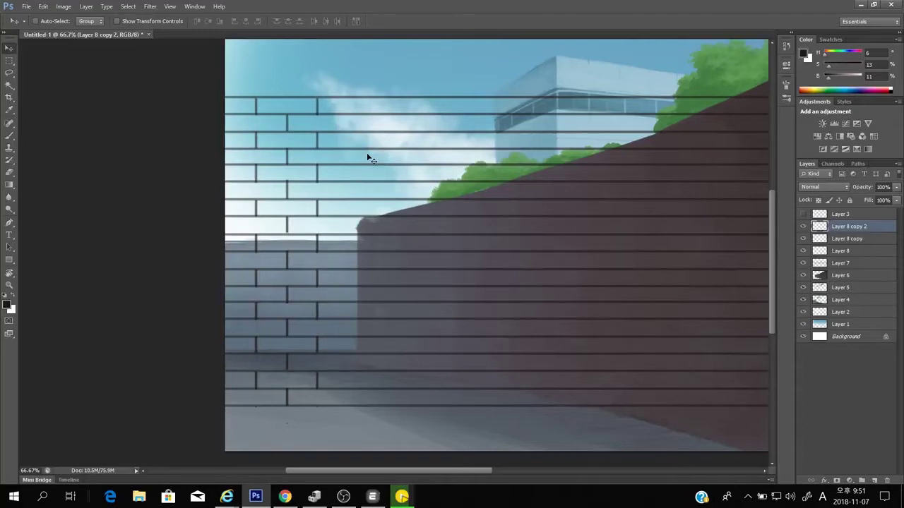
{"action": "key", "text": "Delete"}
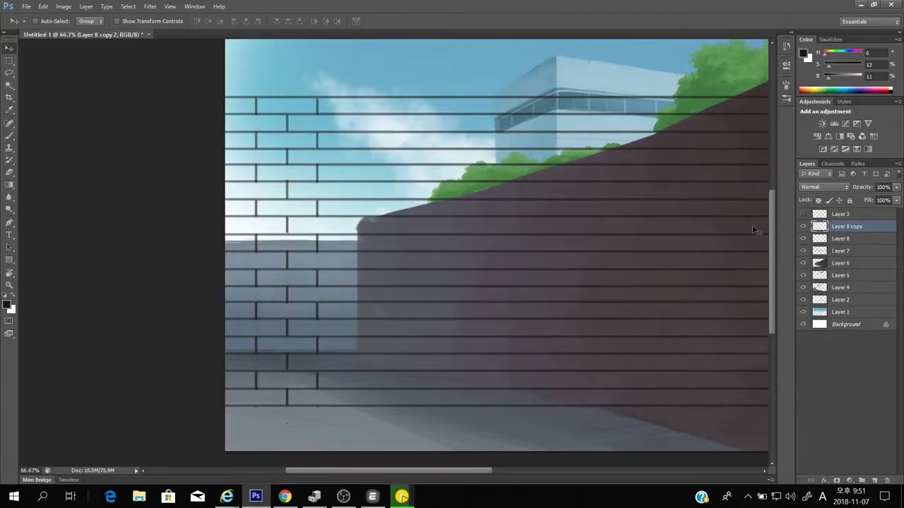
{"action": "left_click", "coordinate": [803, 227]}
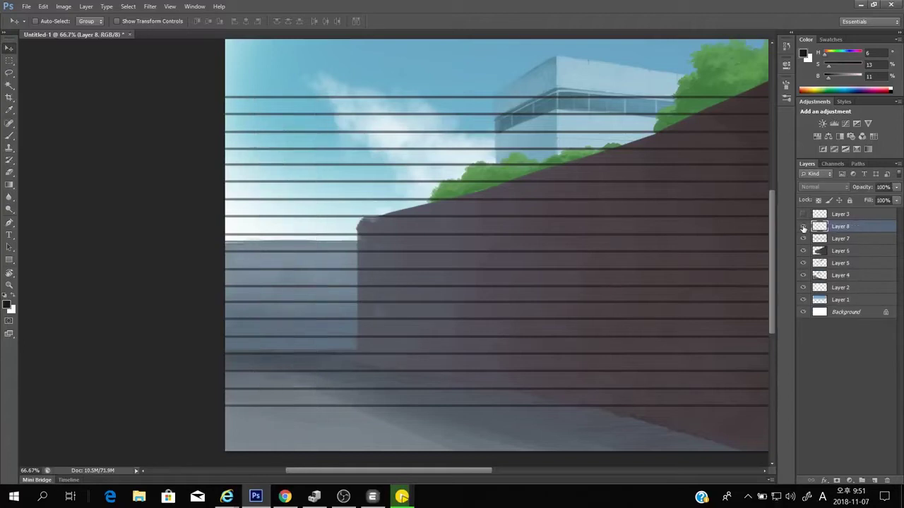
{"action": "left_click", "coordinate": [803, 227]}
Continue the staggered joints rightward with two more copies of Layer 8, spaced evenly, and merge them into Layer 8
{"action": "left_click_drag", "start_coordinate": [754, 202], "coordinate": [386, 223]}
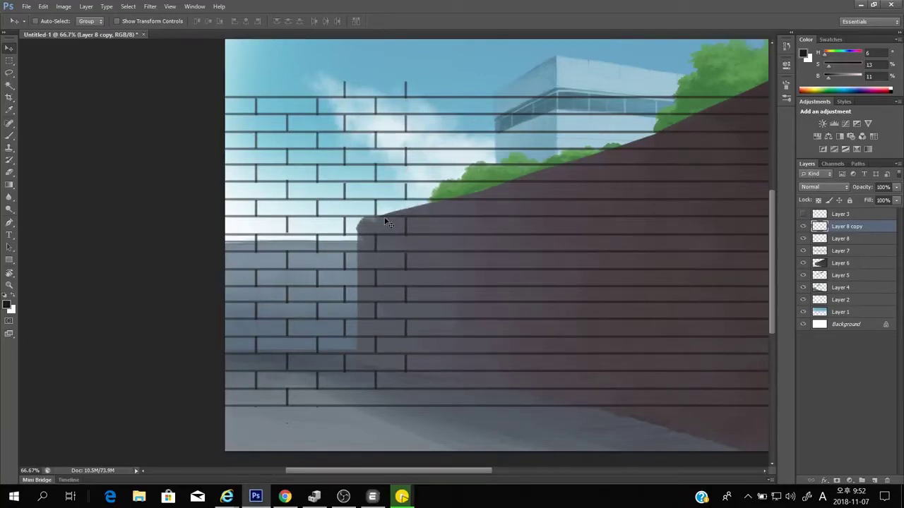
{"action": "left_click_drag", "start_coordinate": [413, 229], "coordinate": [504, 247]}
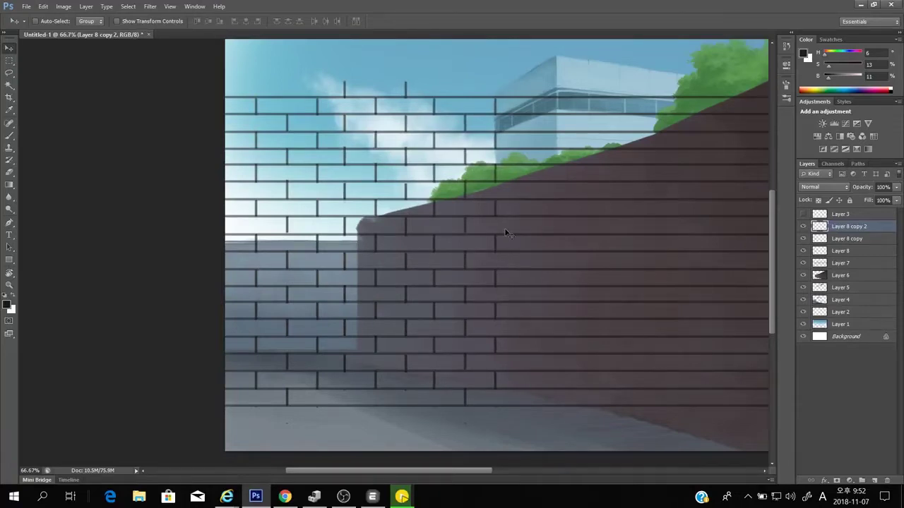
{"action": "key", "text": "Right"}
{"action": "key", "text": "Right"}
{"action": "key", "text": "Right"}
{"action": "key", "text": "Right"}
{"action": "key", "text": "Right"}
{"action": "key", "text": "Right"}
{"action": "key", "text": "Right"}
{"action": "key", "text": "Right"}
{"action": "key", "text": "Right"}
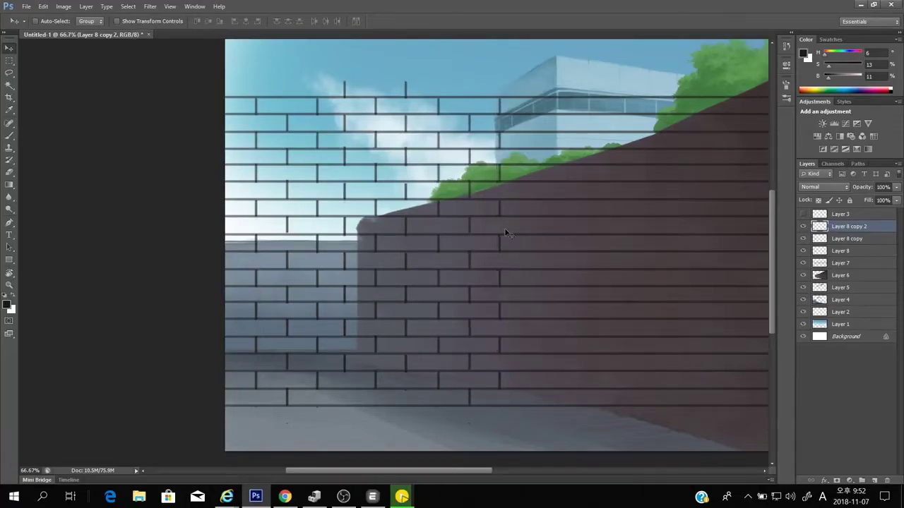
{"action": "key", "text": "ctrl+e"}
{"action": "key", "text": "ctrl+e"}
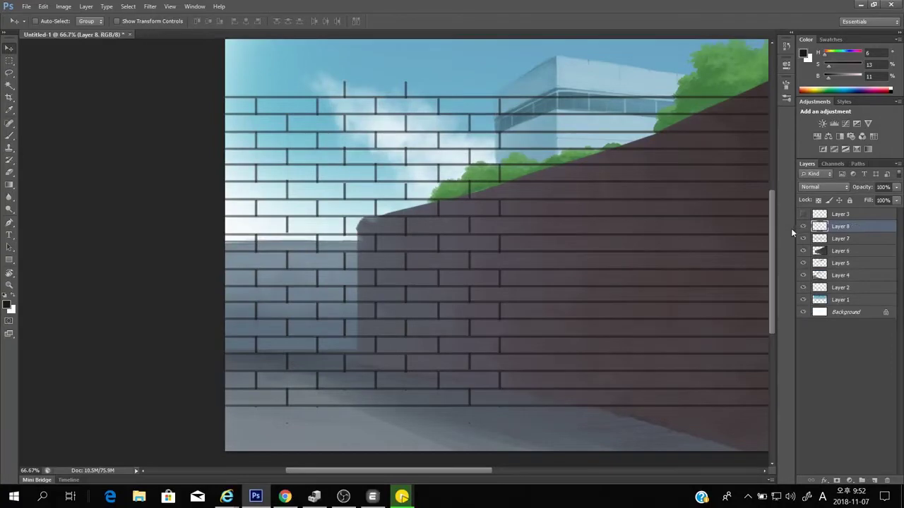
Extend the brick joints rightward with a copy of Layer 8 and delete the copy's joint column overlapping the original
{"action": "key", "text": "ctrl+z"}
{"action": "left_click_drag", "start_coordinate": [390, 258], "coordinate": [512, 271]}
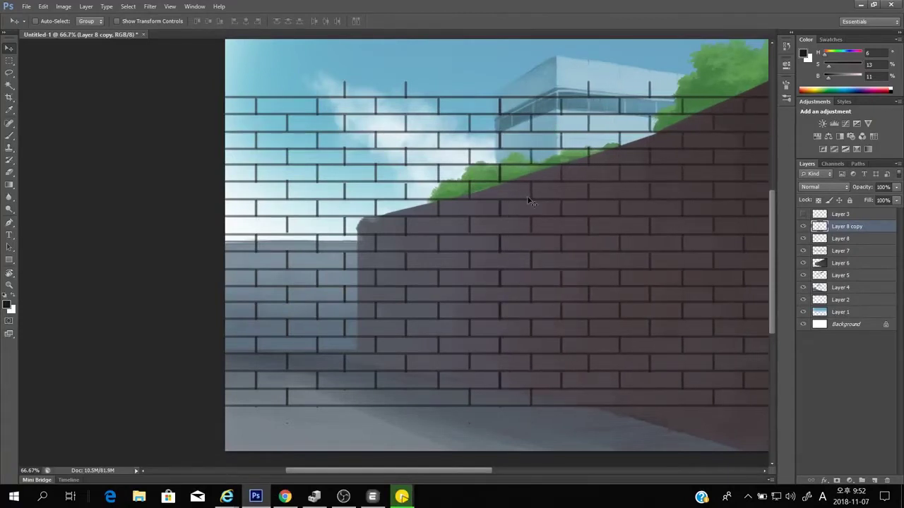
{"action": "key", "text": "m"}
{"action": "left_click_drag", "start_coordinate": [490, 72], "coordinate": [510, 426]}
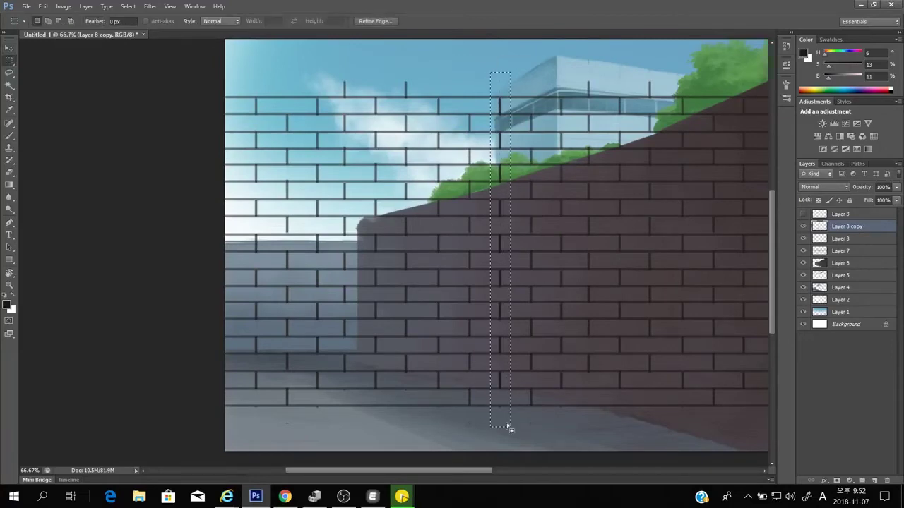
{"action": "key", "text": "Delete"}
{"action": "key", "text": "ctrl+d"}
Duplicate the Layer 8 copy and shift the duplicate rightward to continue the brick joints across the wall's right part
{"action": "left_click_drag", "start_coordinate": [493, 233], "coordinate": [471, 242]}
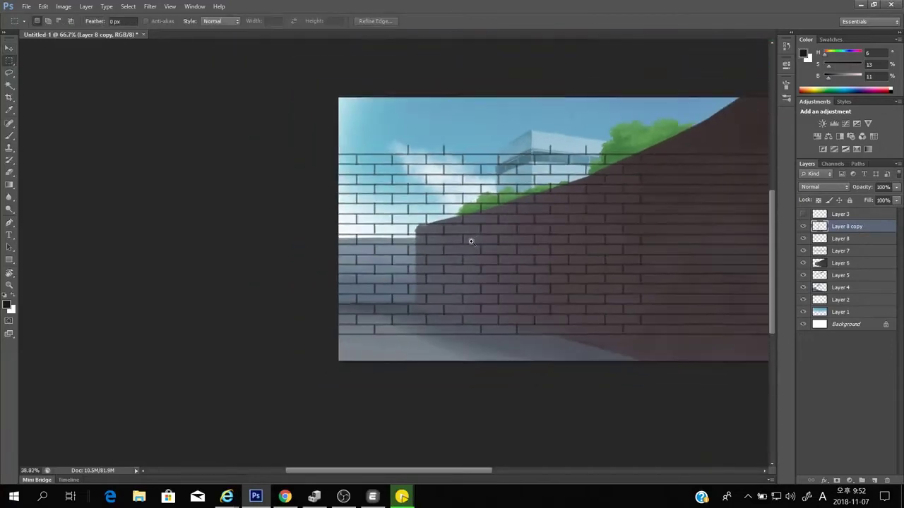
{"action": "scroll", "coordinate": [470, 241], "scroll_direction": "down", "scroll_amount": 3}
{"action": "key", "text": "ctrl+j"}
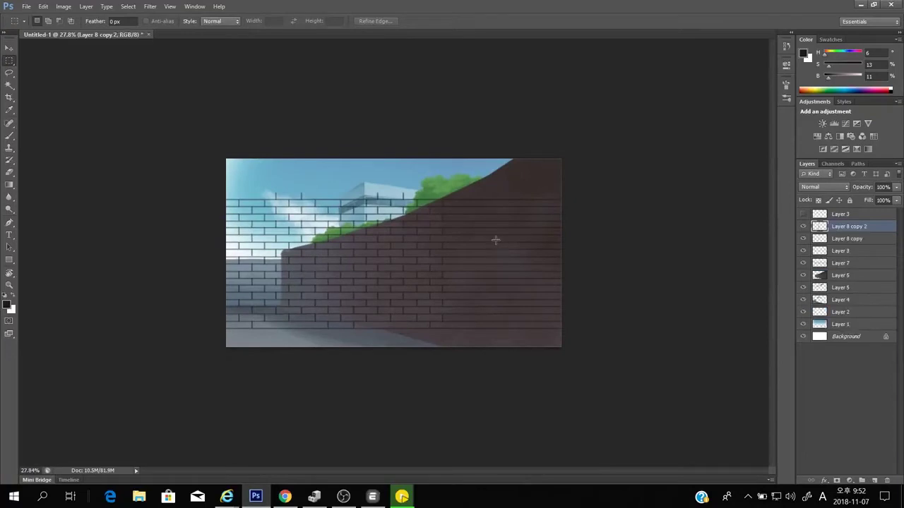
{"action": "key", "text": "v"}
{"action": "left_click_drag", "start_coordinate": [399, 274], "coordinate": [454, 278]}
{"action": "scroll", "coordinate": [466, 255], "scroll_direction": "up", "scroll_amount": 3}
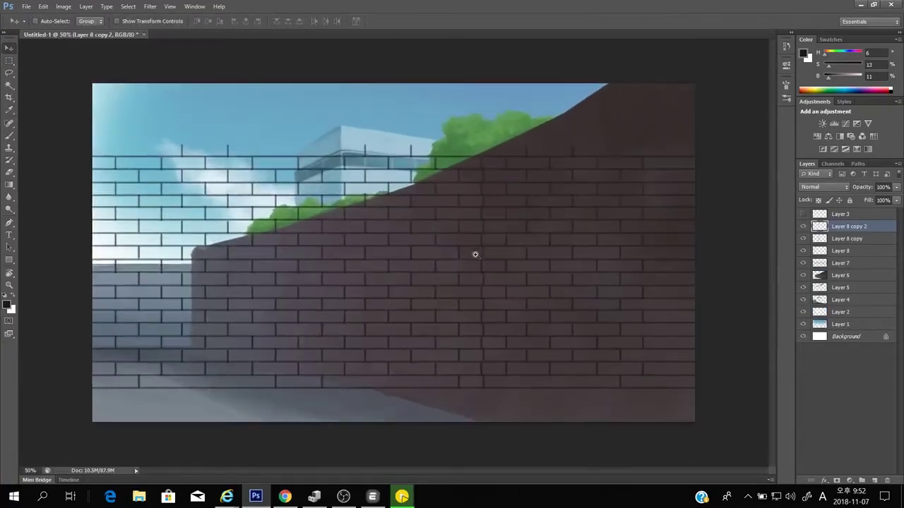
Select the duplicate's leftmost joint column where it overlaps the previous joints, clear it, and deselect
{"action": "key", "text": "m"}
{"action": "left_click_drag", "start_coordinate": [475, 154], "coordinate": [490, 397]}
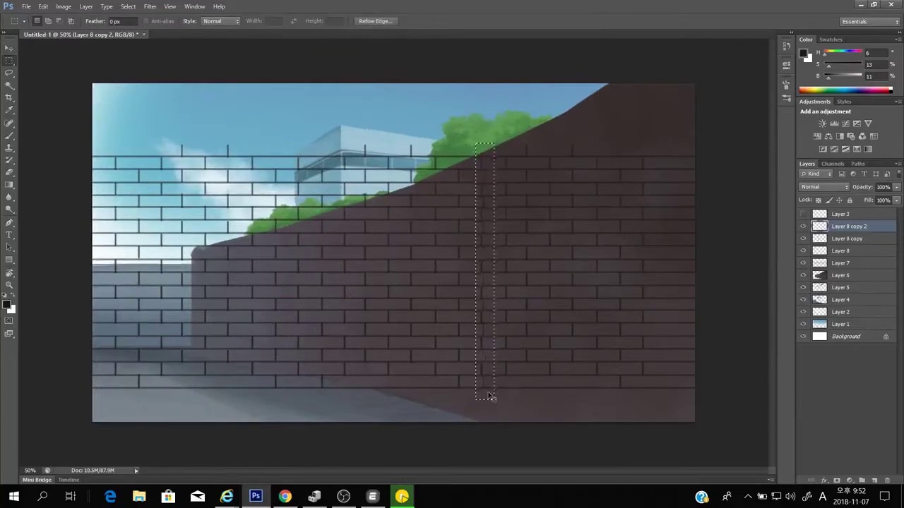
{"action": "key", "text": "ctrl+d"}
{"action": "key", "text": "v"}
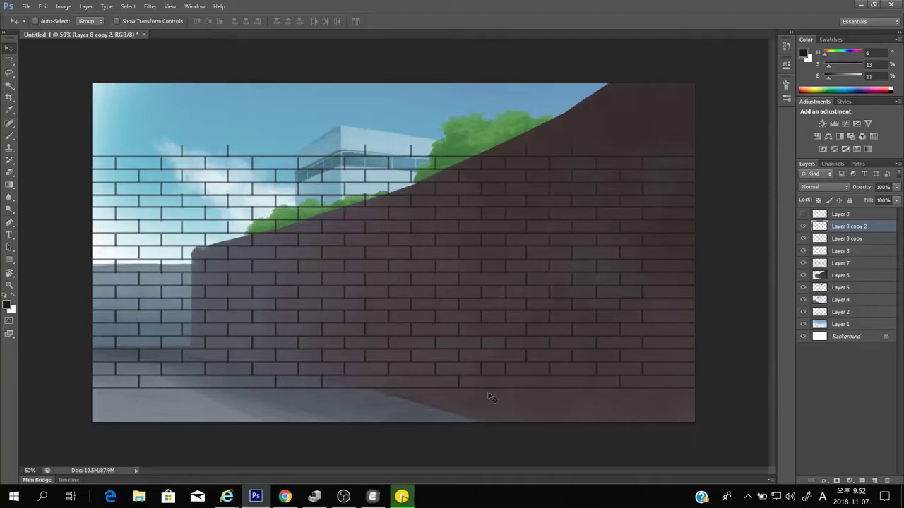
{"action": "key", "text": "ctrl+shift+d"}
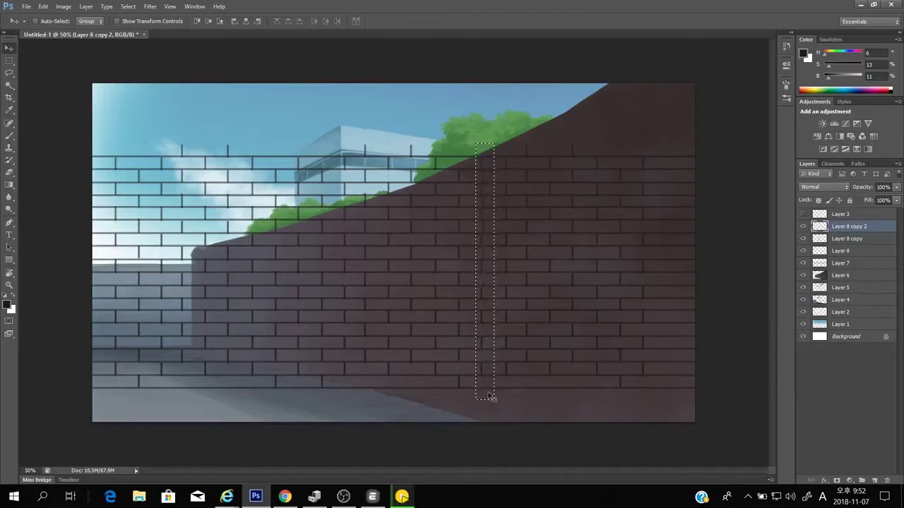
{"action": "key", "text": "ctrl+d"}
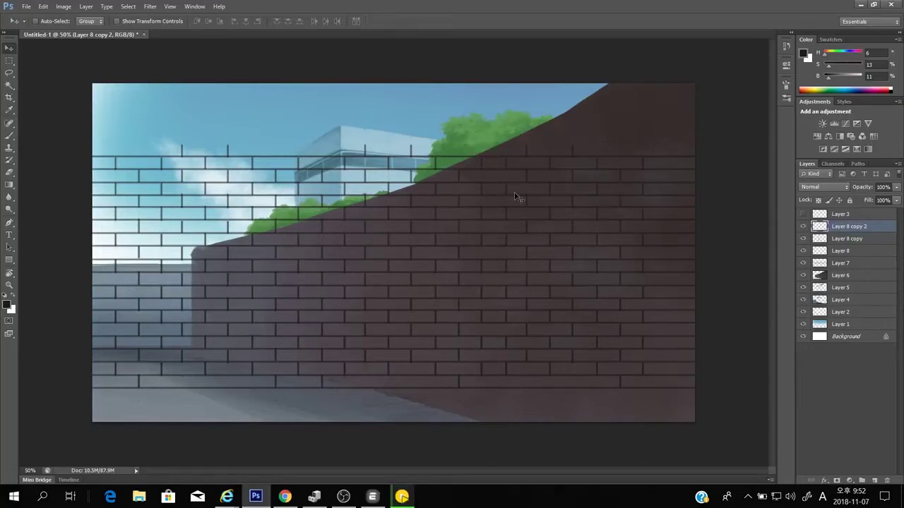
Nudge the duplicated joints left until the spacing matches the neighbouring bricks, and clean up the narrow strip at the overlap
{"action": "key", "text": "shift+Right"}
{"action": "key", "text": "Left"}
{"action": "key", "text": "Left"}
{"action": "key", "text": "Left"}
{"action": "key", "text": "Left"}
{"action": "key", "text": "Left"}
{"action": "key", "text": "Left"}
{"action": "key", "text": "Left"}
{"action": "key", "text": "Left"}
{"action": "key", "text": "Left"}
{"action": "key", "text": "Left"}
{"action": "key", "text": "Left"}
{"action": "key", "text": "Left"}
{"action": "key", "text": "Left"}
{"action": "key", "text": "Left"}
{"action": "key", "text": "Left"}
{"action": "key", "text": "Left"}
{"action": "key", "text": "Left"}
{"action": "key", "text": "Left"}
{"action": "key", "text": "Left"}
{"action": "key", "text": "Left"}
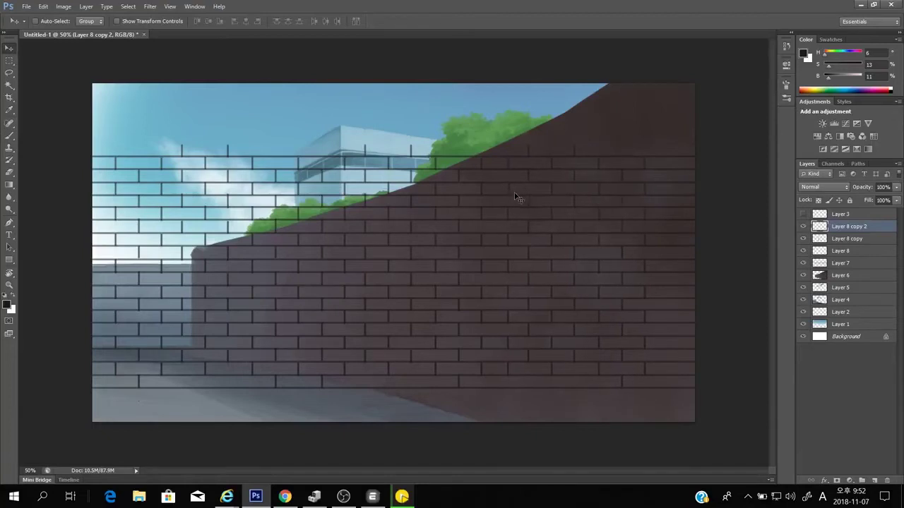
{"action": "key", "text": "Left"}
{"action": "key", "text": "Left"}
{"action": "key", "text": "Left"}
{"action": "key", "text": "Left"}
{"action": "key", "text": "Left"}
{"action": "key", "text": "Left"}
{"action": "key", "text": "Left"}
{"action": "key", "text": "Left"}
{"action": "key", "text": "Left"}
{"action": "key", "text": "Left"}
{"action": "key", "text": "Left"}
{"action": "key", "text": "Left"}
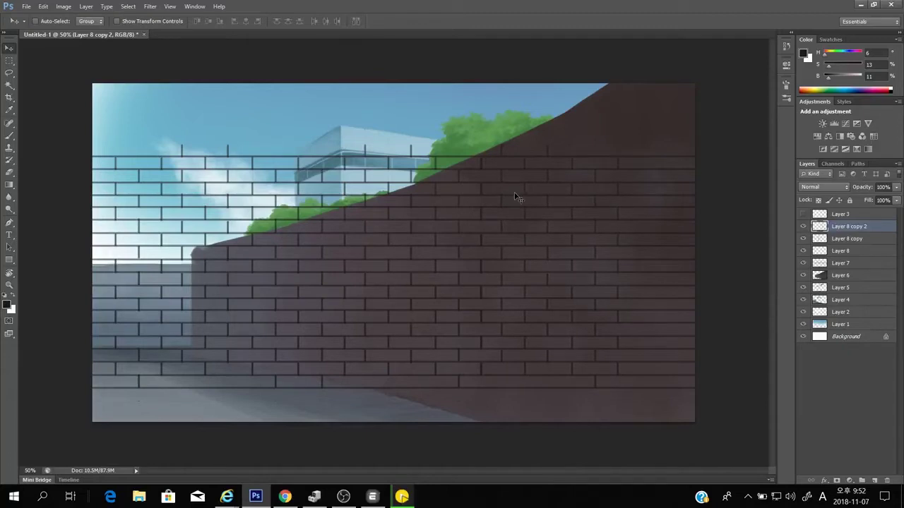
{"action": "key", "text": "m"}
{"action": "left_click_drag", "start_coordinate": [478, 131], "coordinate": [488, 422]}
{"action": "key", "text": "ctrl+d"}
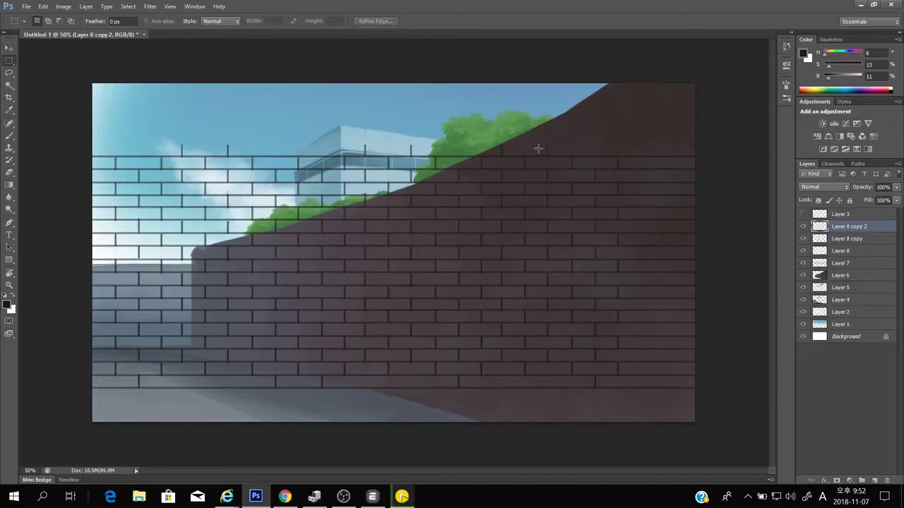
Merge the joint copies into Layer 8, shift the joints slightly right, and combine them with the horizontal lines on Layer 7
{"action": "key", "text": "v"}
{"action": "key", "text": "ctrl+e"}
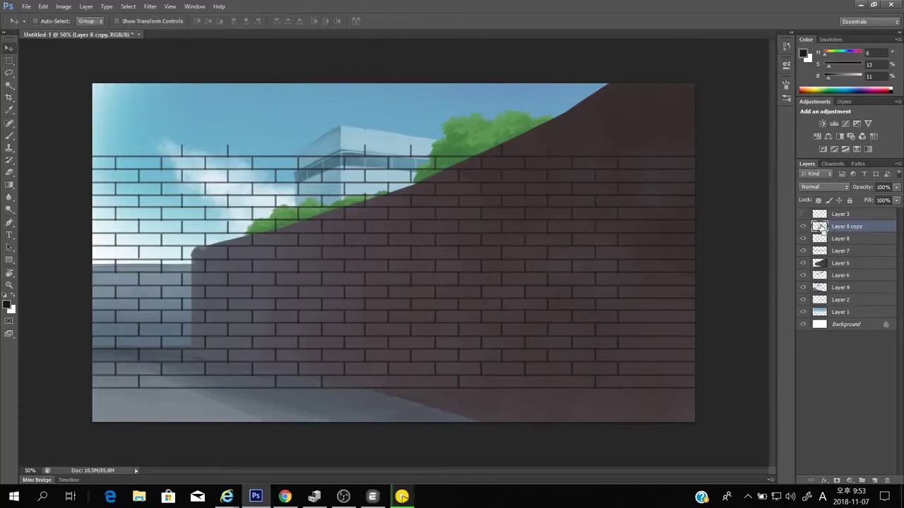
{"action": "key", "text": "ctrl+e"}
{"action": "left_click", "coordinate": [803, 226]}
{"action": "left_click", "coordinate": [803, 226]}
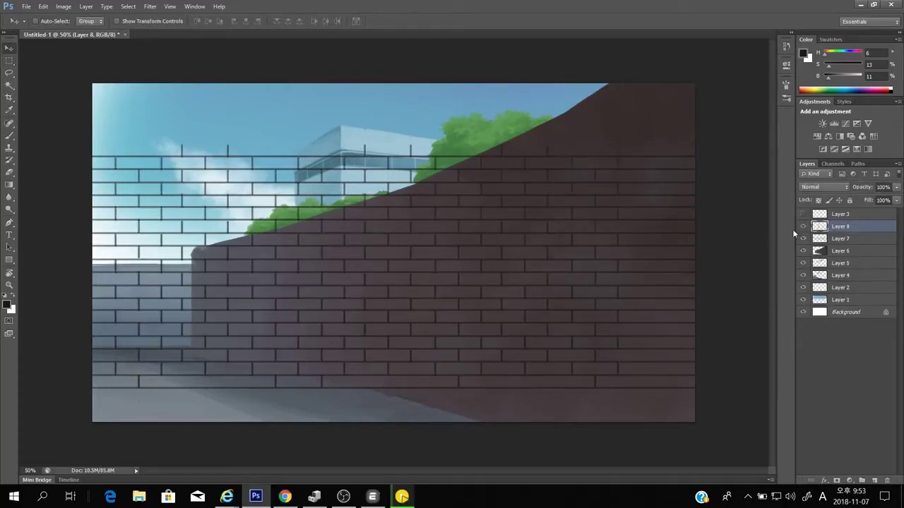
{"action": "left_click_drag", "start_coordinate": [525, 204], "coordinate": [555, 227]}
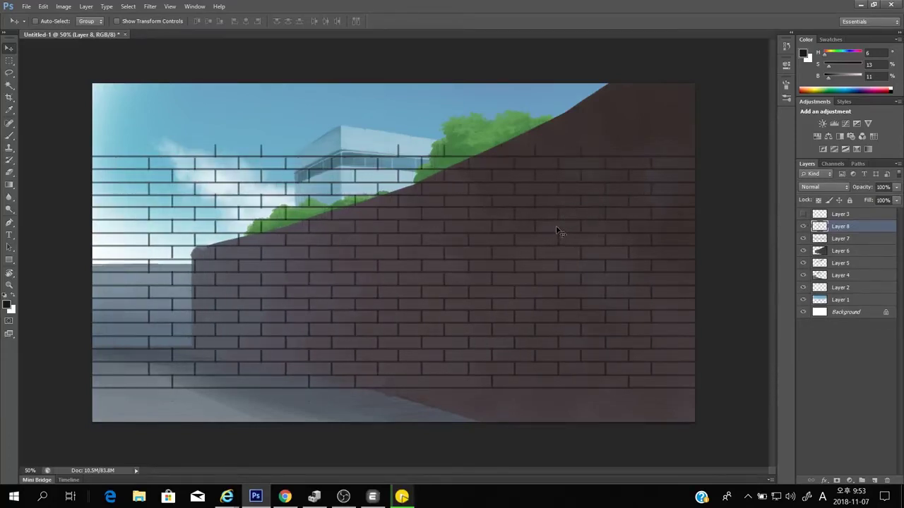
{"action": "key", "text": "ctrl+e"}
Copy a clean rectangular area of whole brick rows from Layer 7 to a new layer and hide Layer 7
{"action": "key", "text": "m"}
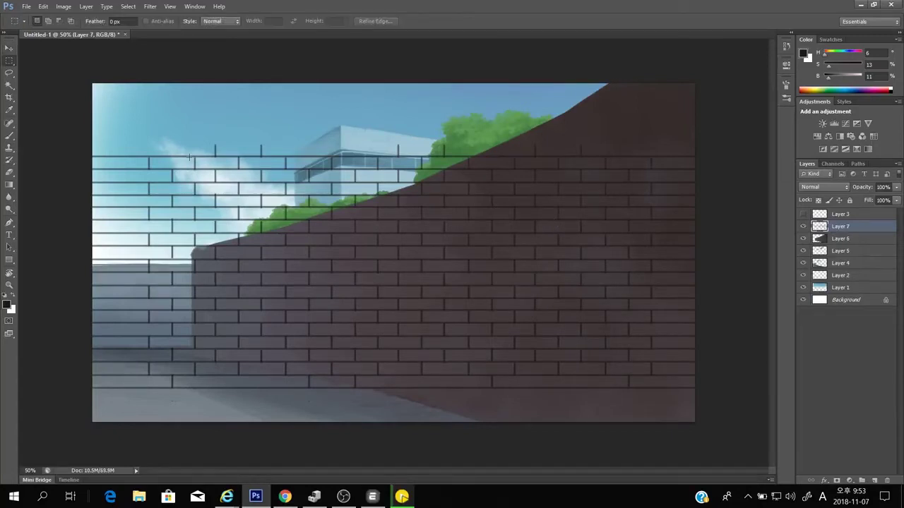
{"action": "left_click_drag", "start_coordinate": [149, 158], "coordinate": [652, 375]}
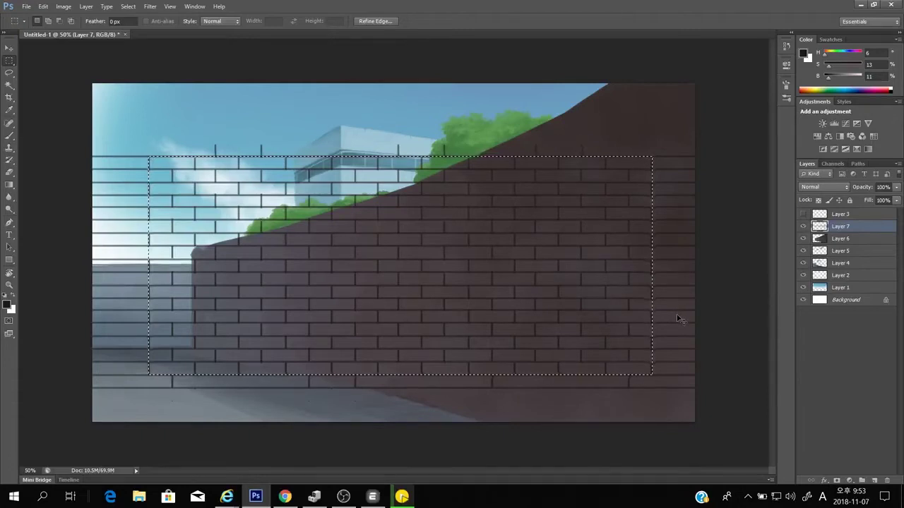
{"action": "key", "text": "ctrl+j"}
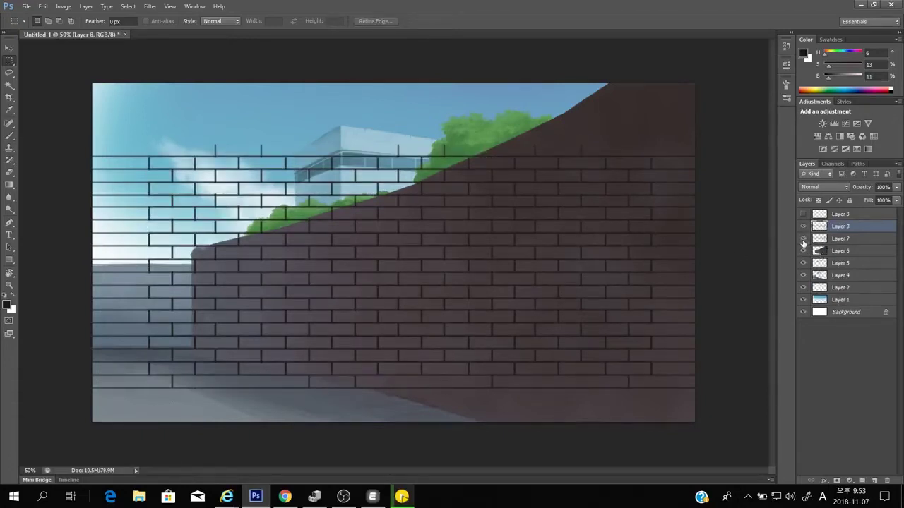
{"action": "left_click", "coordinate": [802, 240]}
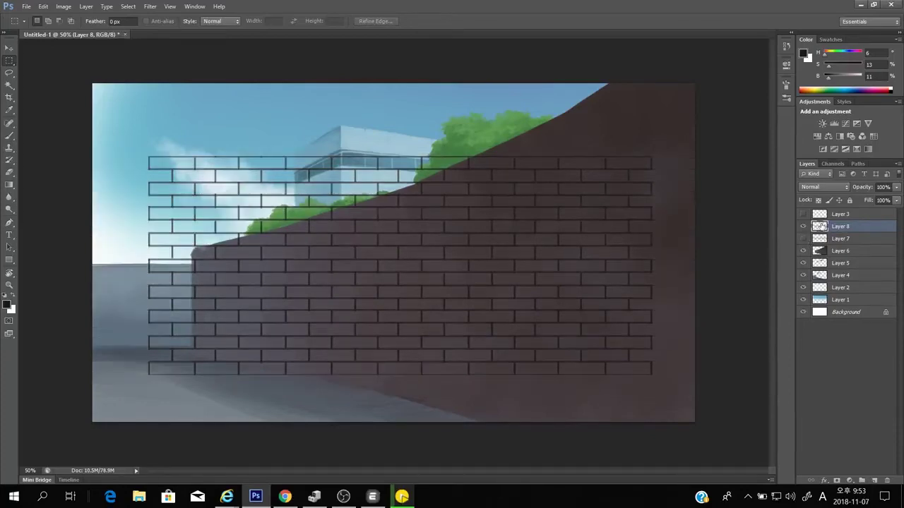
Reposition the rectangular brick pattern so its left edge lines up with the brown wall's left corner
{"action": "key", "text": "v"}
{"action": "mouse_move", "coordinate": [485, 244]}
{"action": "left_mouse_down"}
{"action": "mouse_move", "coordinate": [468, 241]}
{"action": "mouse_move", "coordinate": [485, 250]}
{"action": "left_mouse_up"}
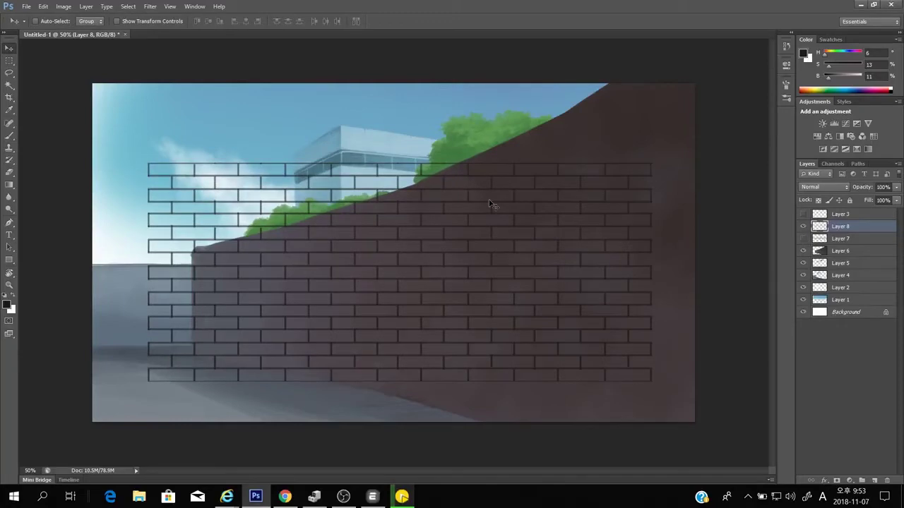
{"action": "left_click_drag", "start_coordinate": [449, 257], "coordinate": [392, 388]}
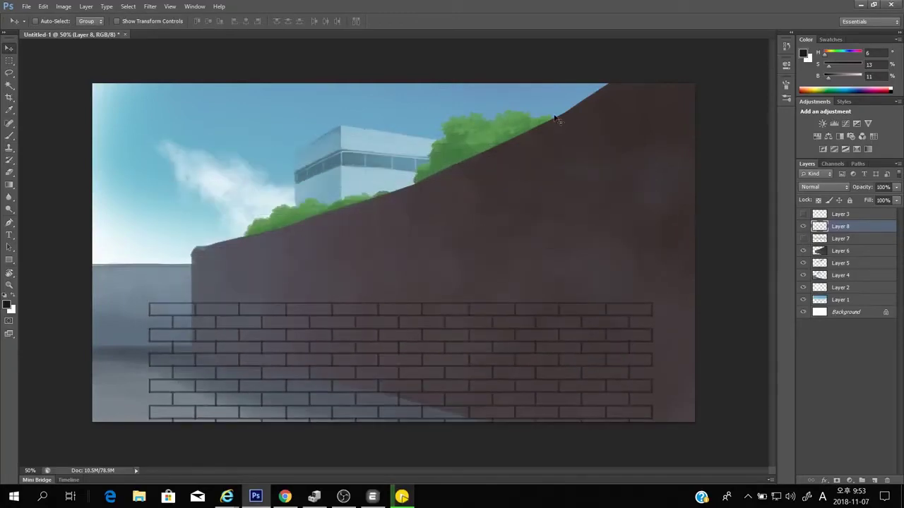
{"action": "left_click_drag", "start_coordinate": [406, 331], "coordinate": [397, 201]}
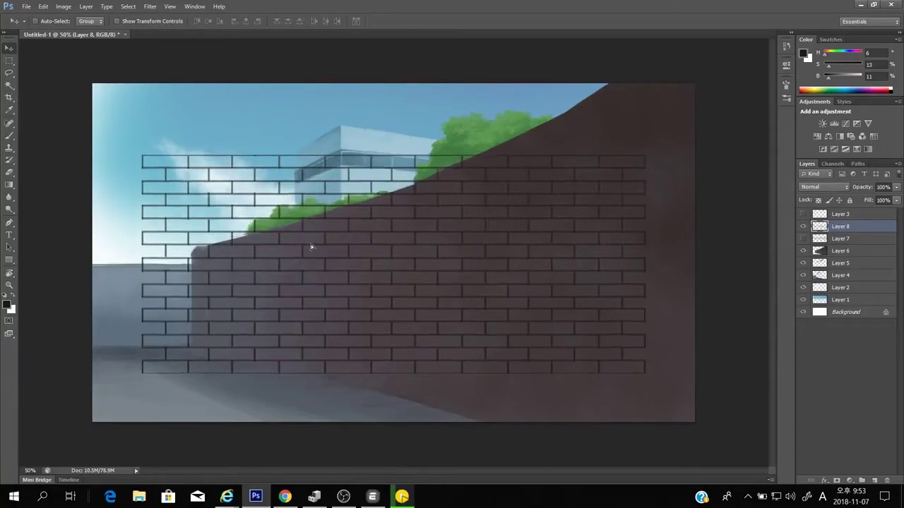
{"action": "left_click_drag", "start_coordinate": [297, 252], "coordinate": [336, 234]}
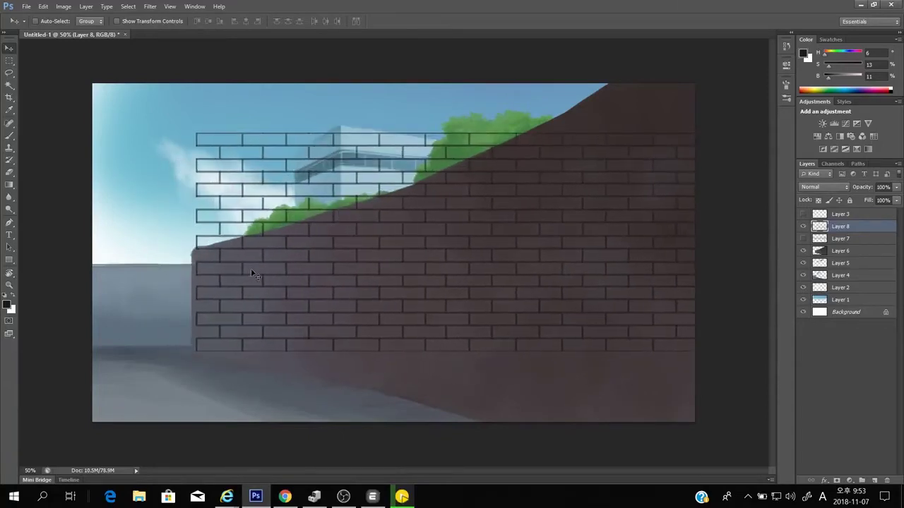
{"action": "mouse_move", "coordinate": [204, 305]}
{"action": "left_mouse_down"}
{"action": "mouse_move", "coordinate": [202, 291]}
{"action": "mouse_move", "coordinate": [201, 325]}
{"action": "mouse_move", "coordinate": [206, 304]}
{"action": "left_mouse_up"}
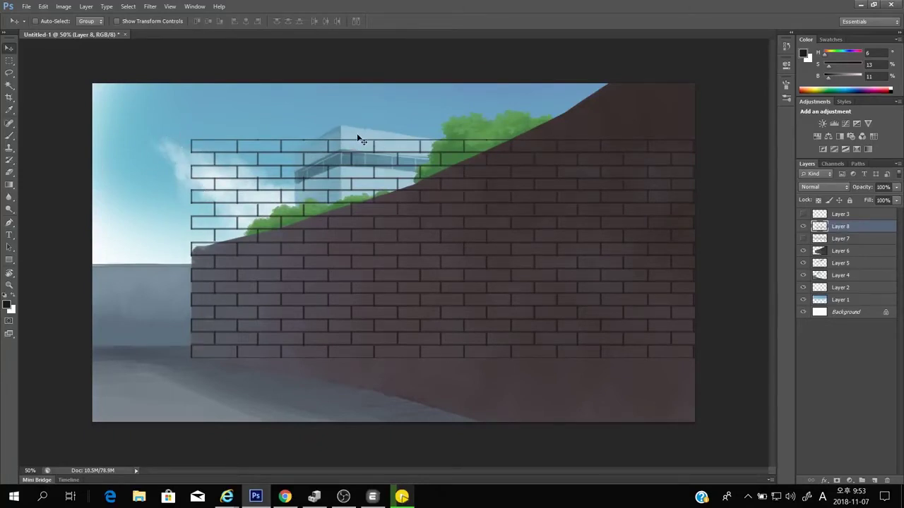
Distort the brick pattern into the wall's perspective, lowering its top-left corner to the wall and stretching the right corners beyond the canvas
{"action": "key", "text": "ctrl+t"}
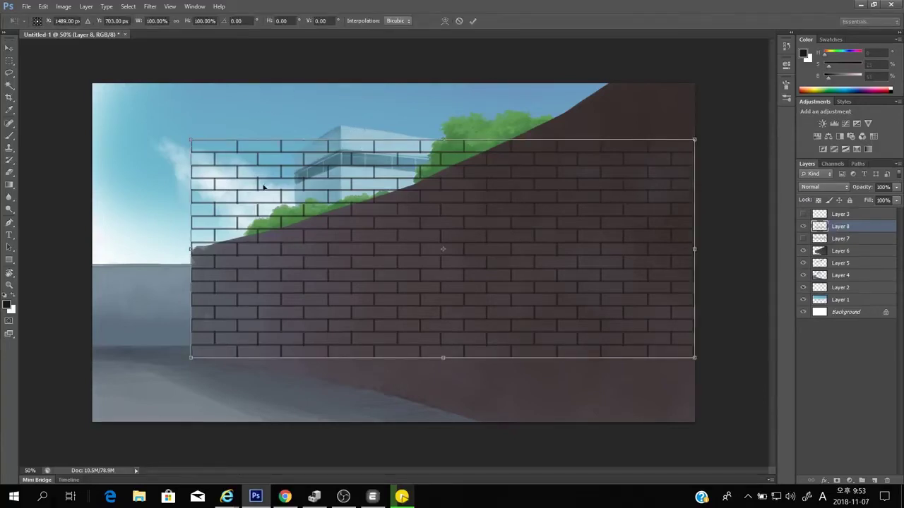
{"action": "left_click_drag", "start_coordinate": [192, 141], "coordinate": [192, 249]}
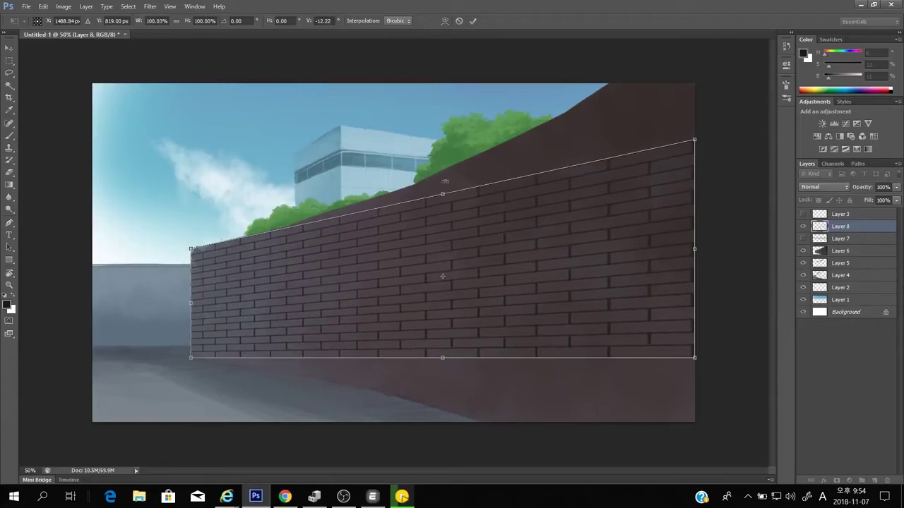
{"action": "key", "text": "ctrl+minus"}
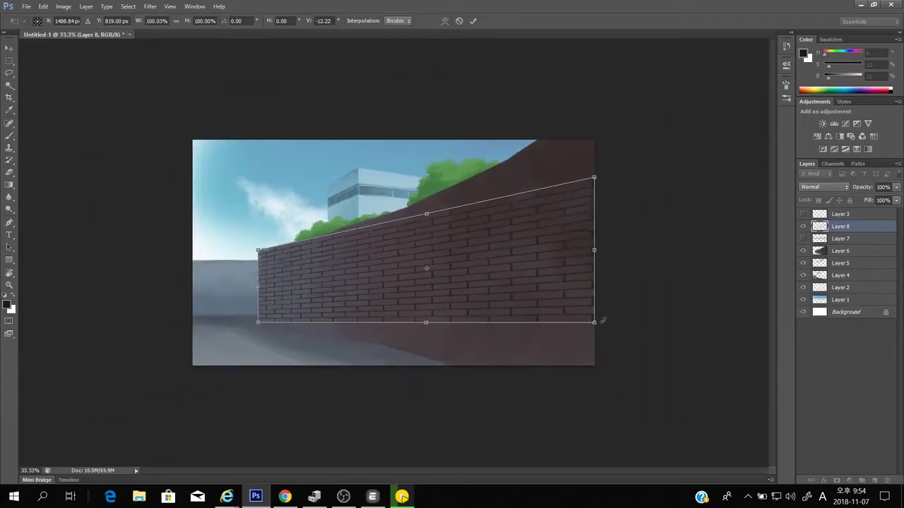
{"action": "left_click_drag", "start_coordinate": [595, 324], "coordinate": [606, 409]}
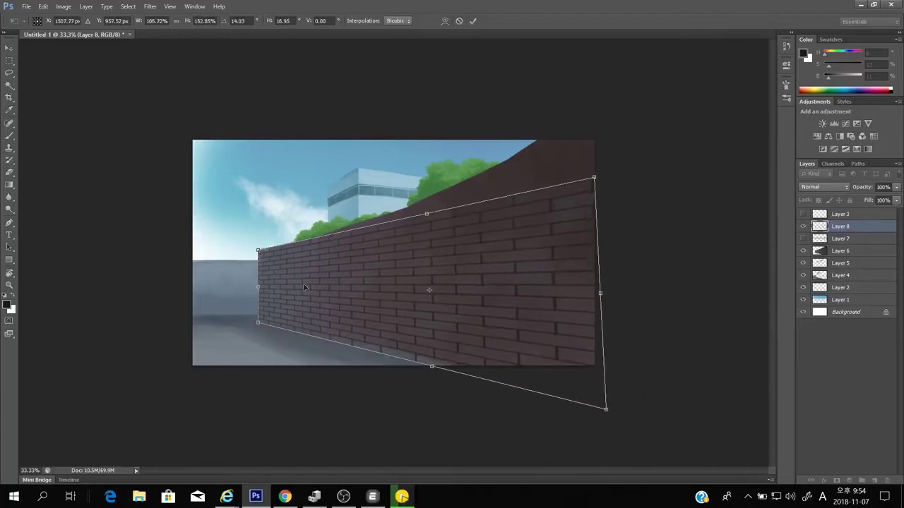
{"action": "left_click_drag", "start_coordinate": [600, 181], "coordinate": [598, 105]}
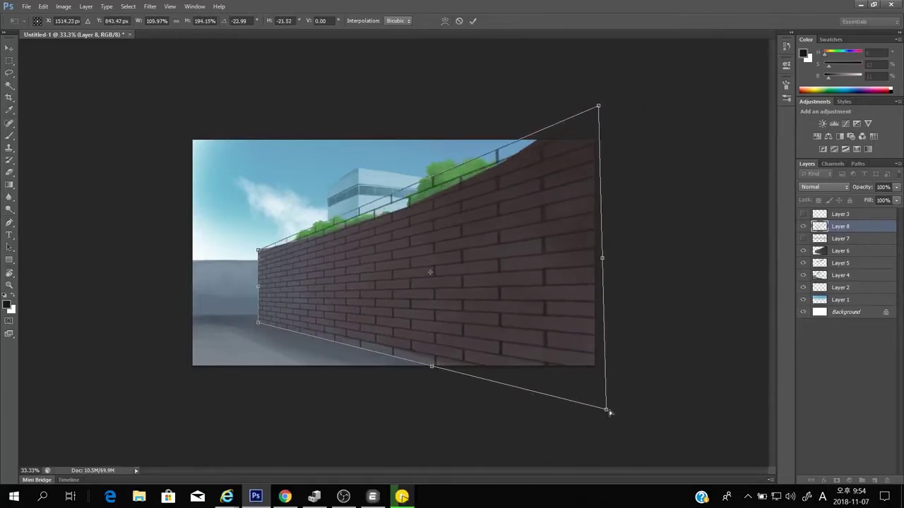
Refine the distorted corners and edges so the brick pattern follows the wall's top and base, and apply the transform
{"action": "left_click_drag", "start_coordinate": [606, 409], "coordinate": [609, 427]}
{"action": "mouse_move", "coordinate": [603, 266]}
{"action": "left_mouse_down"}
{"action": "mouse_move", "coordinate": [621, 262]}
{"action": "mouse_move", "coordinate": [600, 259]}
{"action": "left_mouse_up"}
{"action": "left_click_drag", "start_coordinate": [544, 266], "coordinate": [551, 270]}
{"action": "left_click_drag", "start_coordinate": [599, 104], "coordinate": [605, 99]}
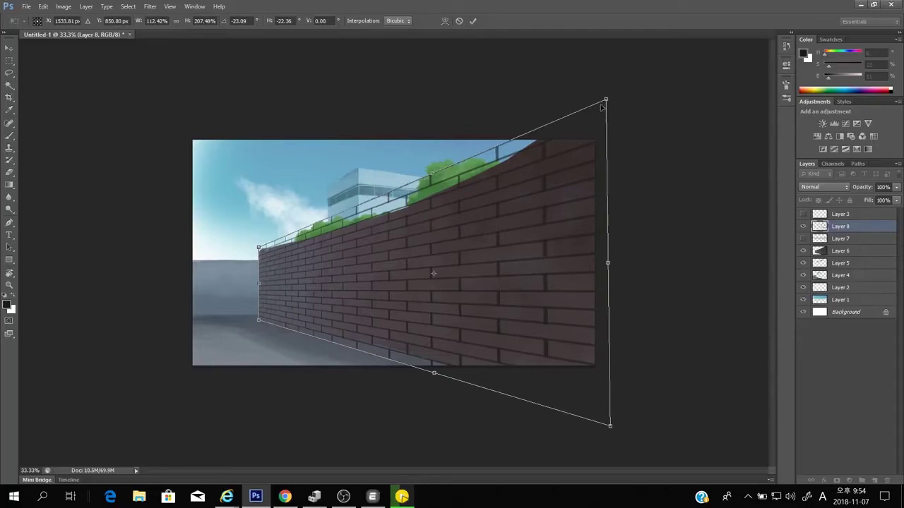
{"action": "left_click_drag", "start_coordinate": [432, 171], "coordinate": [432, 198]}
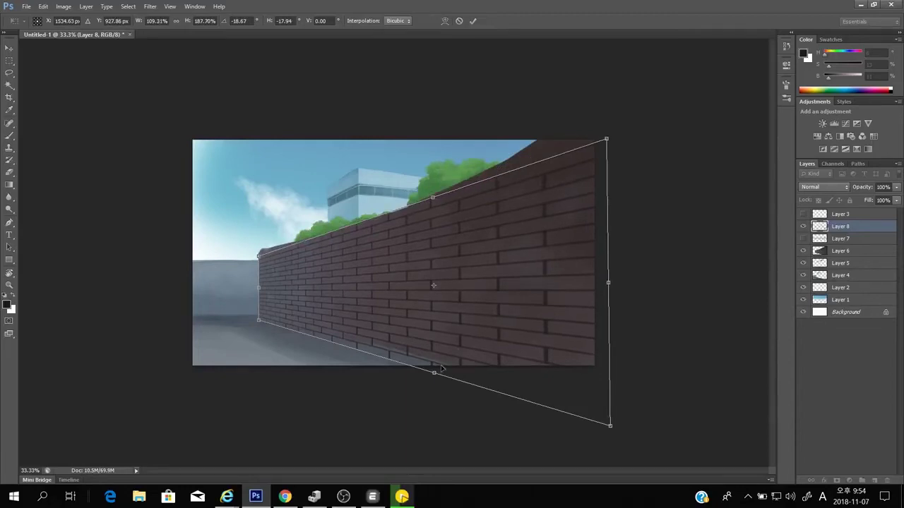
{"action": "left_click_drag", "start_coordinate": [435, 374], "coordinate": [436, 358]}
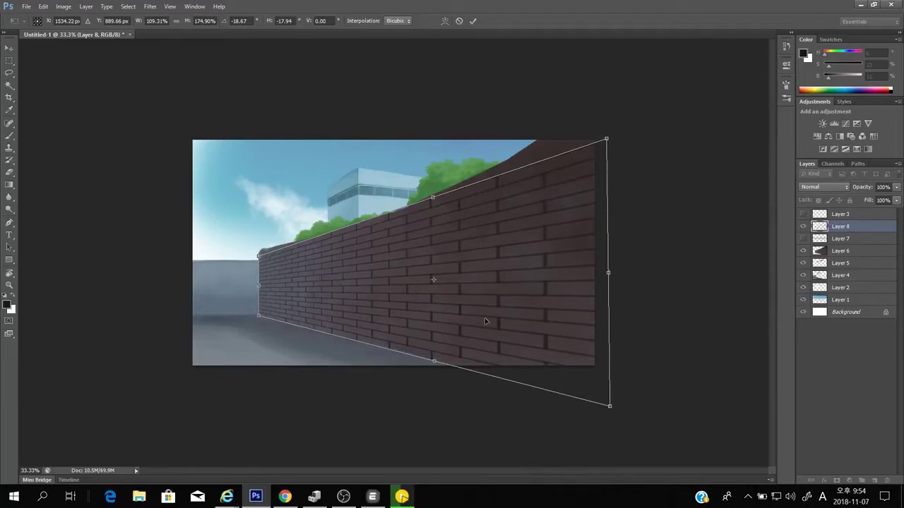
{"action": "key", "text": "Return"}
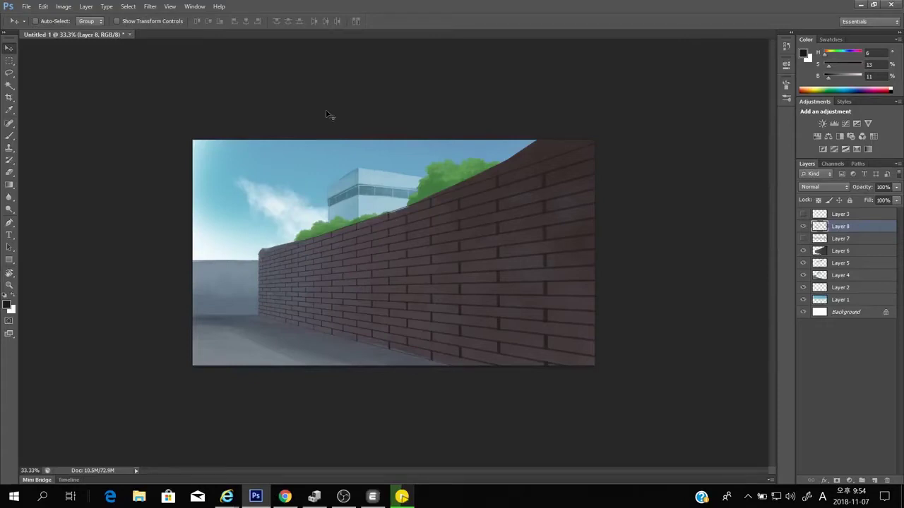
Start a Warp transform on the brick pattern layer and pull its upper-left mesh corner slightly outward and down
{"action": "left_click", "coordinate": [43, 6]}
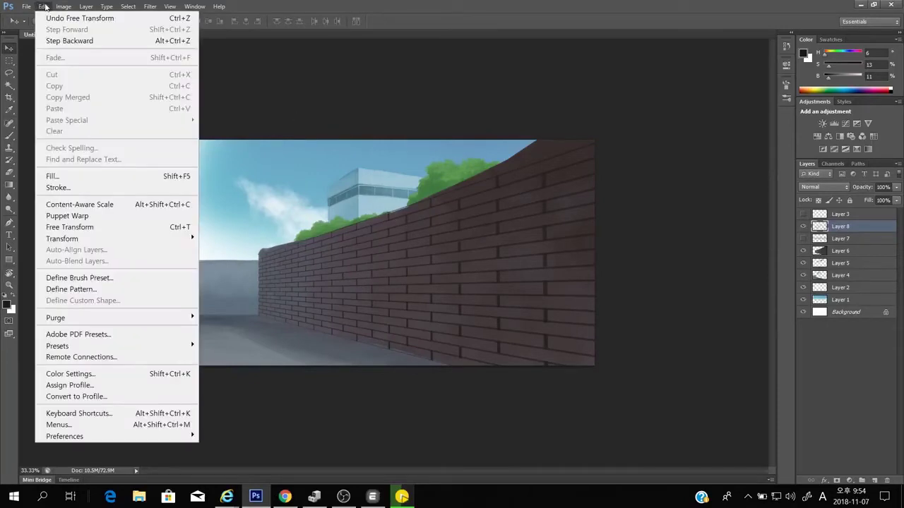
{"action": "mouse_move", "coordinate": [111, 243]}
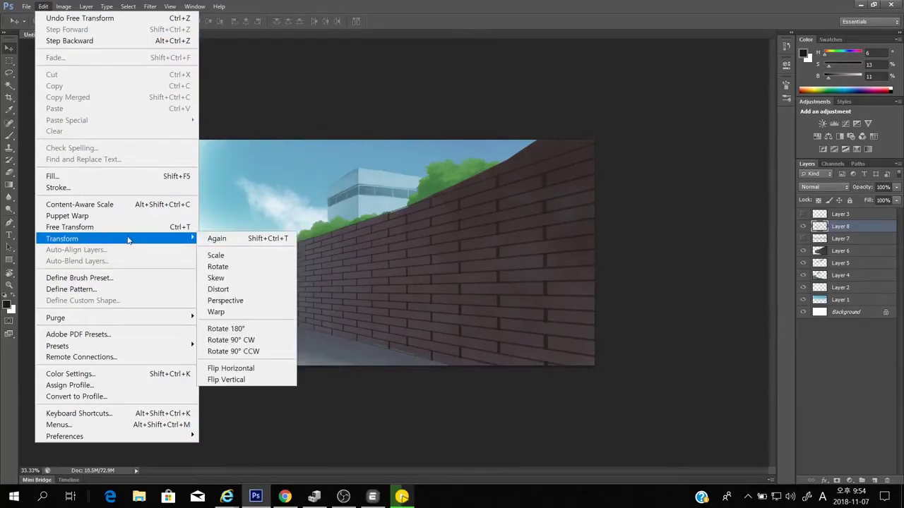
{"action": "left_click", "coordinate": [235, 313]}
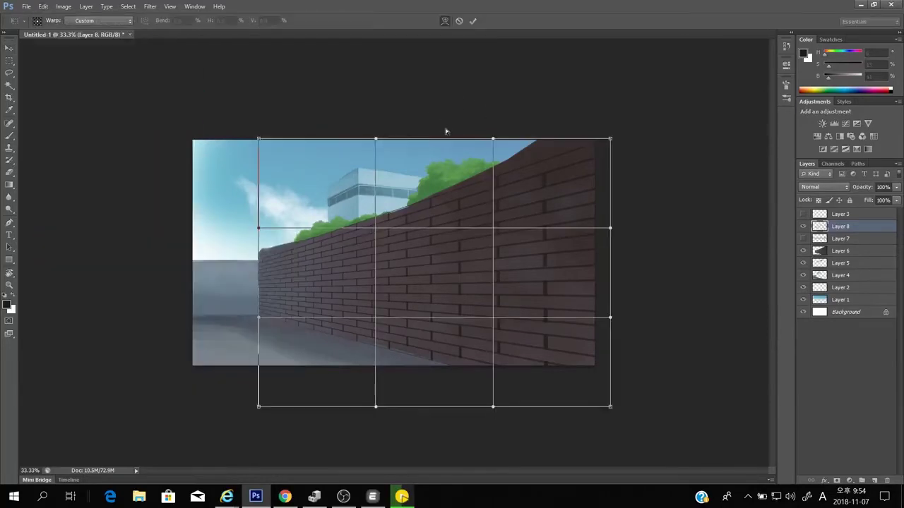
{"action": "key", "text": "ctrl+plus"}
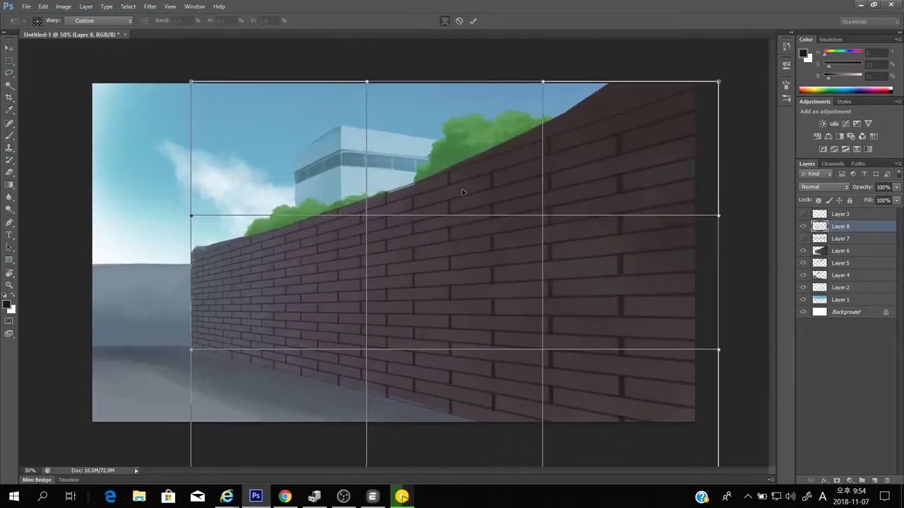
{"action": "mouse_move", "coordinate": [256, 264]}
{"action": "left_mouse_down"}
{"action": "mouse_move", "coordinate": [215, 271]}
{"action": "mouse_move", "coordinate": [243, 272]}
{"action": "left_mouse_up"}
{"action": "mouse_move", "coordinate": [212, 100]}
{"action": "left_mouse_down"}
{"action": "mouse_move", "coordinate": [215, 90]}
{"action": "mouse_move", "coordinate": [209, 105]}
{"action": "left_mouse_up"}
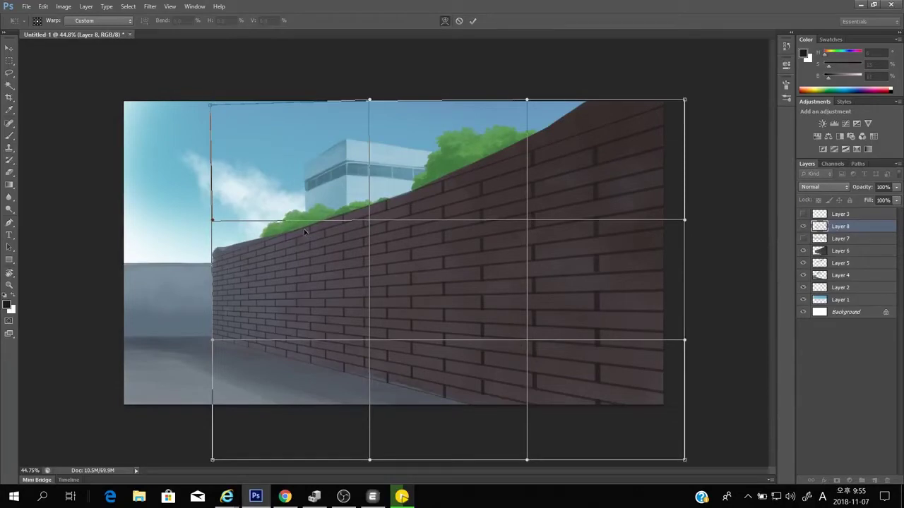
Stretch the warp mesh's left edge handles up and down so the brick rows fit the wall's far end
{"action": "left_click_drag", "start_coordinate": [213, 245], "coordinate": [215, 237]}
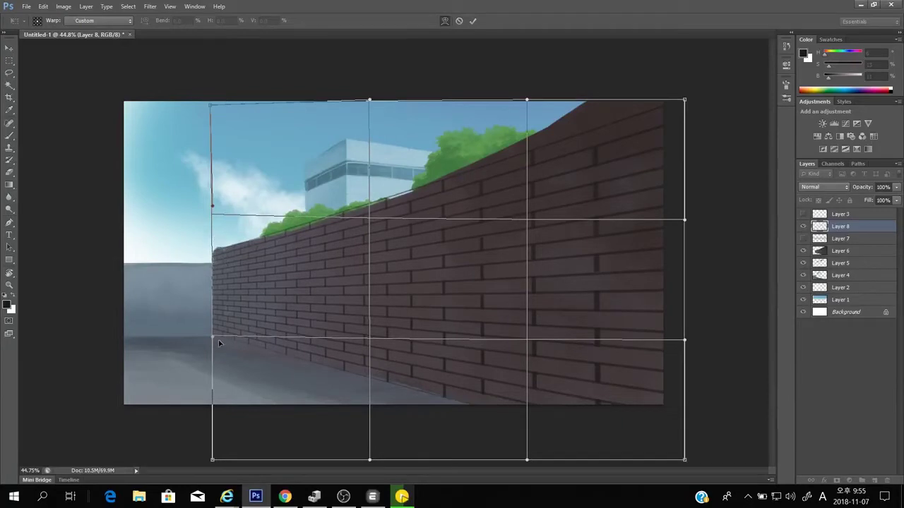
{"action": "left_click_drag", "start_coordinate": [212, 339], "coordinate": [213, 355]}
{"action": "left_click_drag", "start_coordinate": [213, 207], "coordinate": [212, 185]}
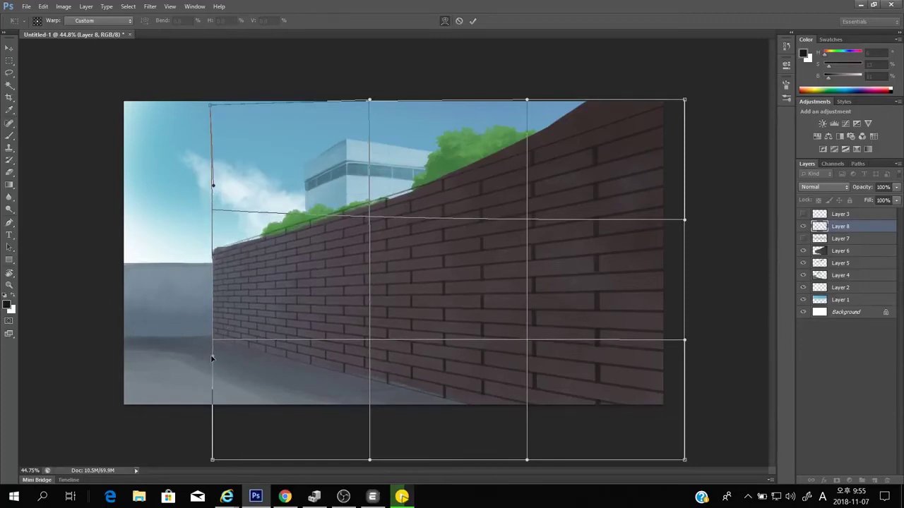
{"action": "left_click_drag", "start_coordinate": [212, 359], "coordinate": [212, 370]}
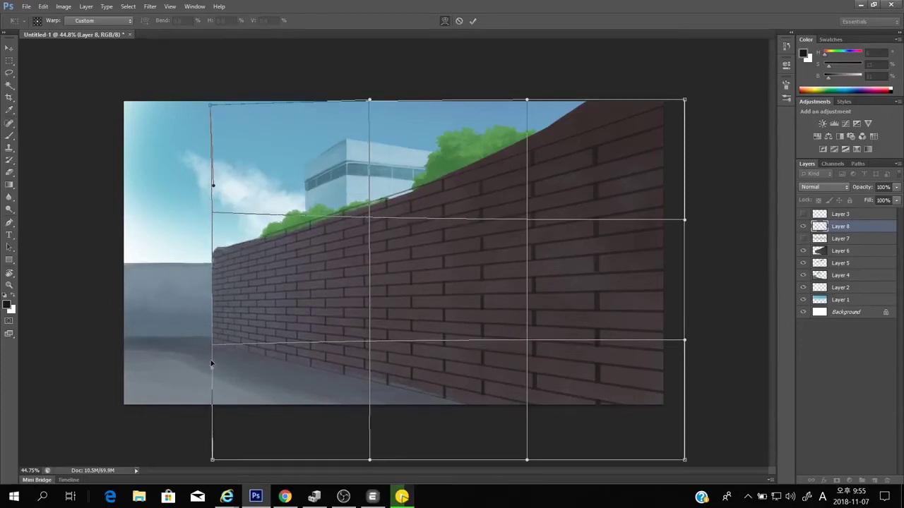
{"action": "left_click_drag", "start_coordinate": [334, 227], "coordinate": [300, 238]}
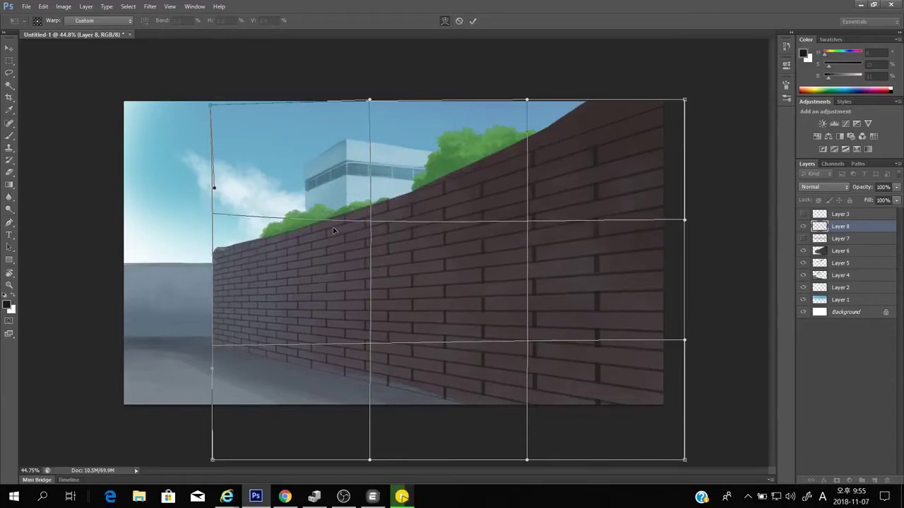
{"action": "left_click_drag", "start_coordinate": [214, 190], "coordinate": [215, 177]}
{"action": "left_click_drag", "start_coordinate": [213, 369], "coordinate": [213, 375]}
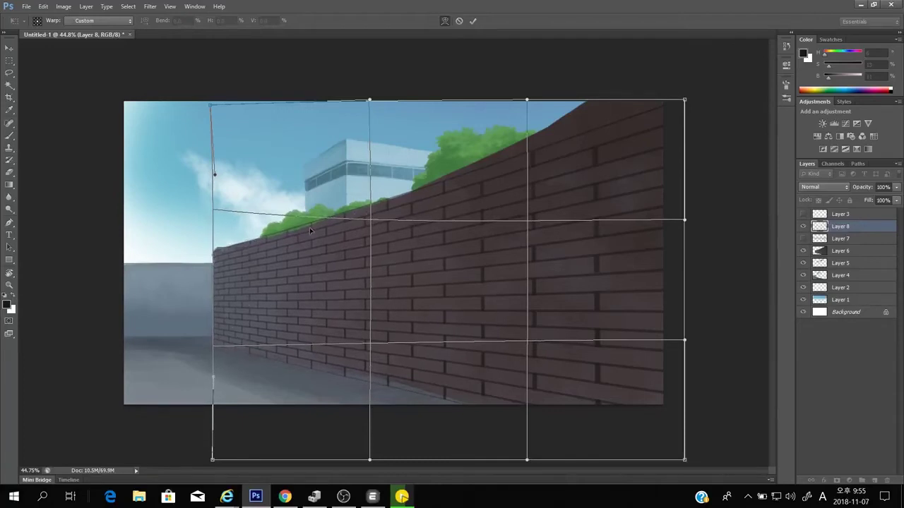
{"action": "left_click_drag", "start_coordinate": [309, 228], "coordinate": [312, 234]}
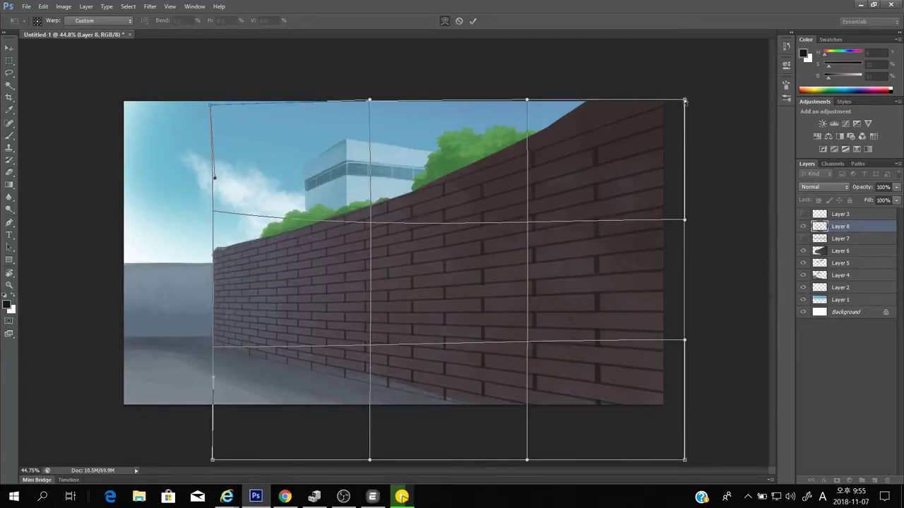
Pull the warp's right corners well above and below the canvas, refine the lower and left curves, and apply the warp
{"action": "scroll", "coordinate": [643, 145], "scroll_direction": "down", "scroll_amount": 2}
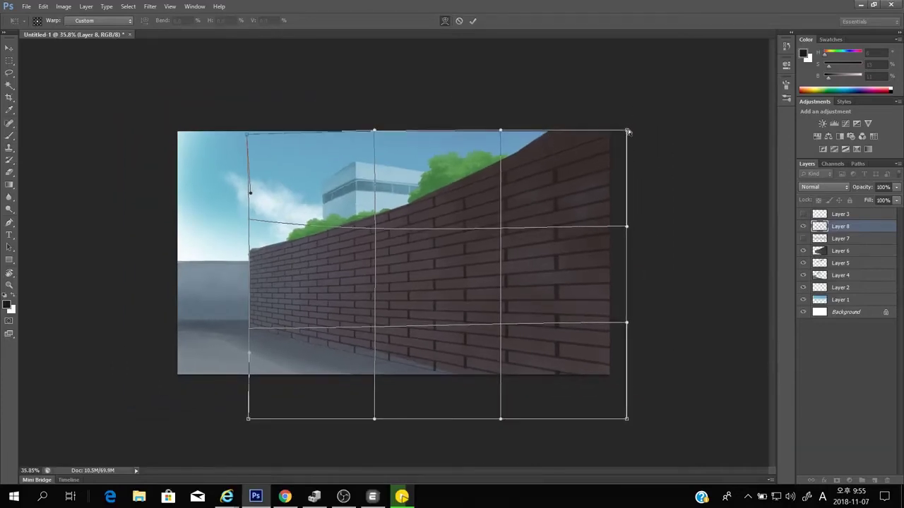
{"action": "left_click_drag", "start_coordinate": [630, 132], "coordinate": [629, 65]}
{"action": "left_click_drag", "start_coordinate": [627, 421], "coordinate": [630, 466]}
{"action": "left_click_drag", "start_coordinate": [406, 385], "coordinate": [407, 375]}
{"action": "left_click_drag", "start_coordinate": [321, 370], "coordinate": [321, 368]}
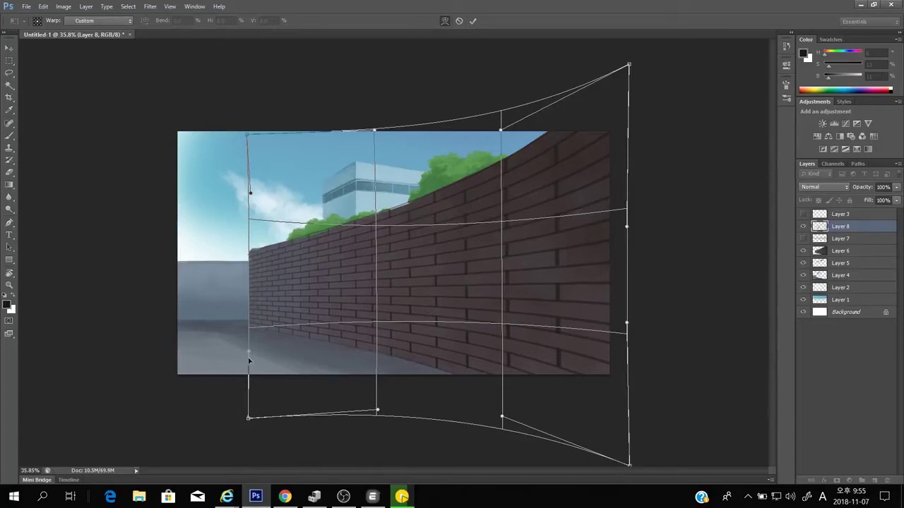
{"action": "left_click_drag", "start_coordinate": [248, 353], "coordinate": [248, 356]}
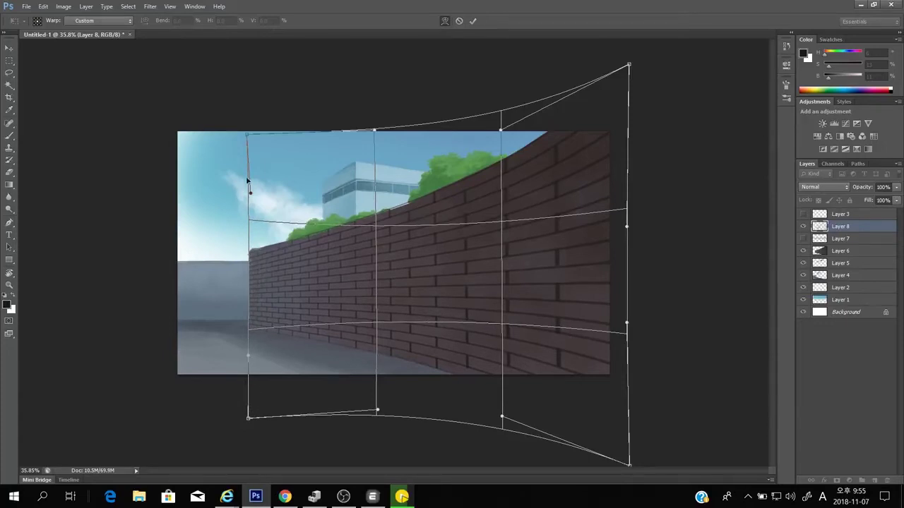
{"action": "left_click_drag", "start_coordinate": [249, 195], "coordinate": [250, 186]}
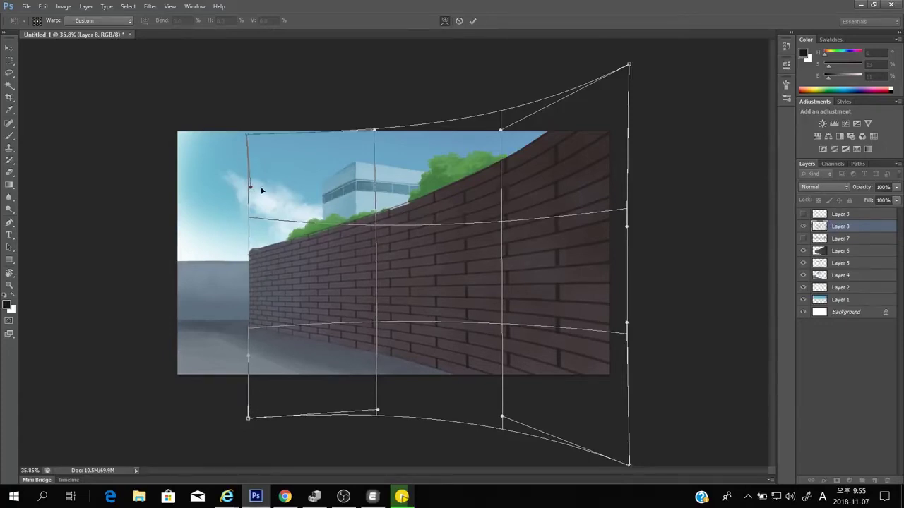
{"action": "left_click_drag", "start_coordinate": [340, 236], "coordinate": [340, 237]}
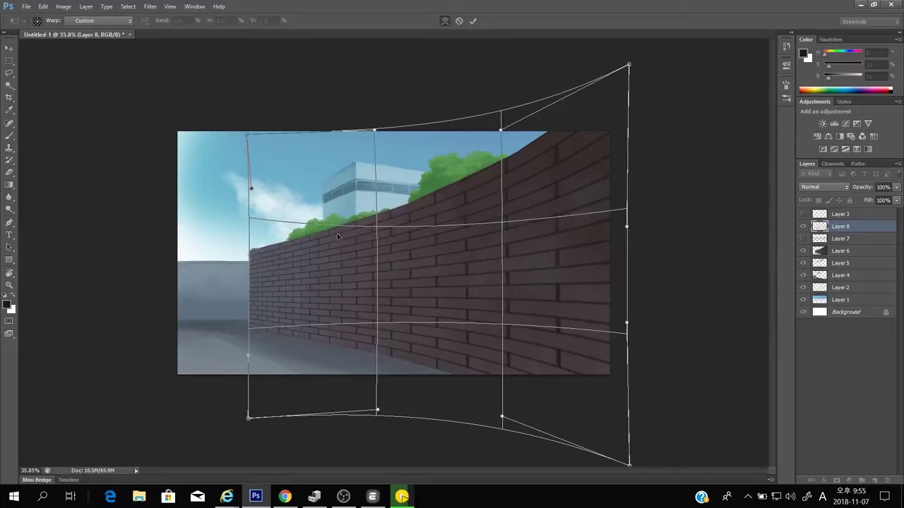
{"action": "key", "text": "Return"}
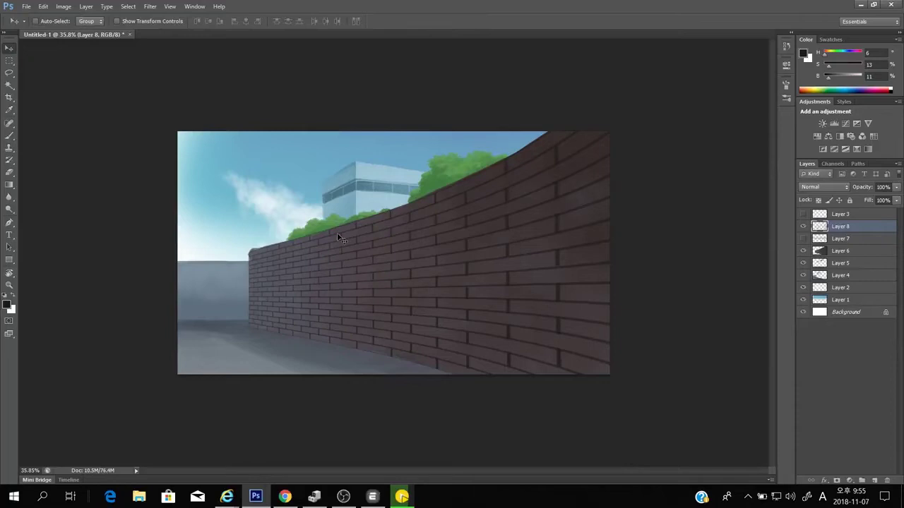
Compare the wall with and without the brick pattern, and reposition the pattern to meet the wall's left corner and top edge
{"action": "left_click_drag", "start_coordinate": [495, 187], "coordinate": [503, 189]}
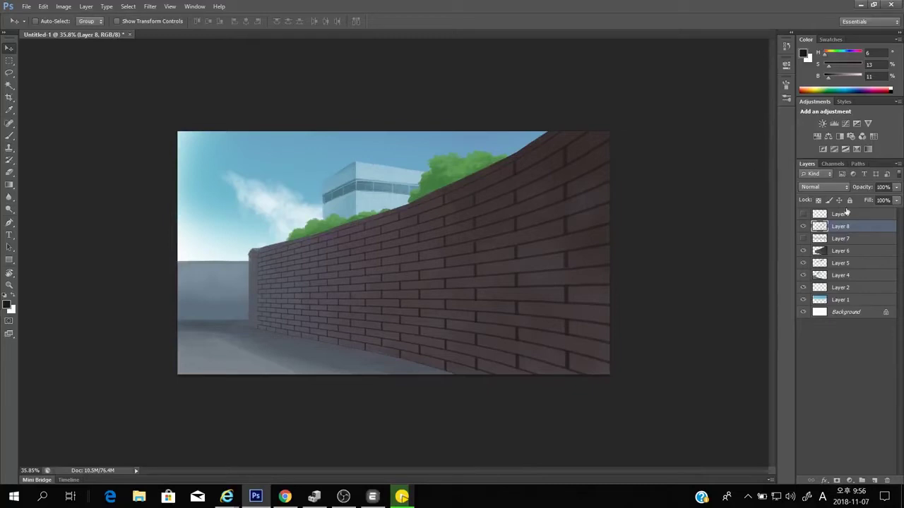
{"action": "left_click", "coordinate": [803, 226]}
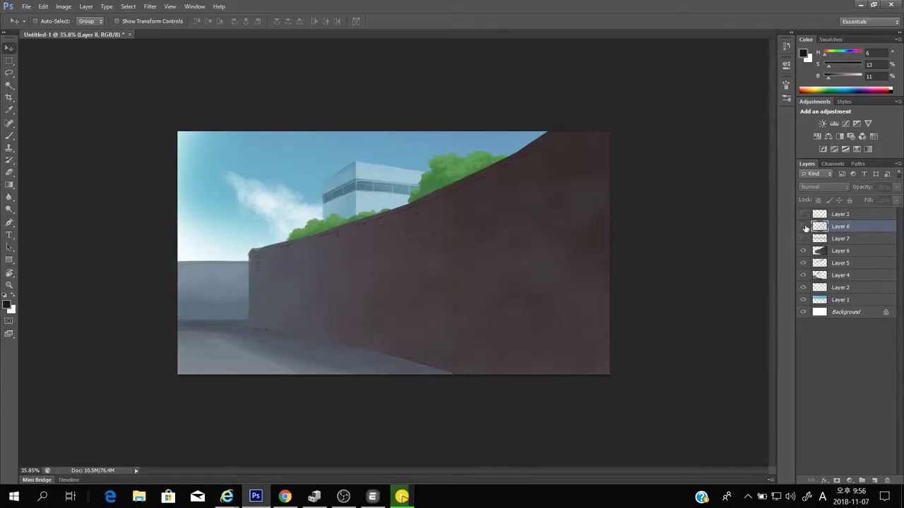
{"action": "left_click", "coordinate": [803, 226]}
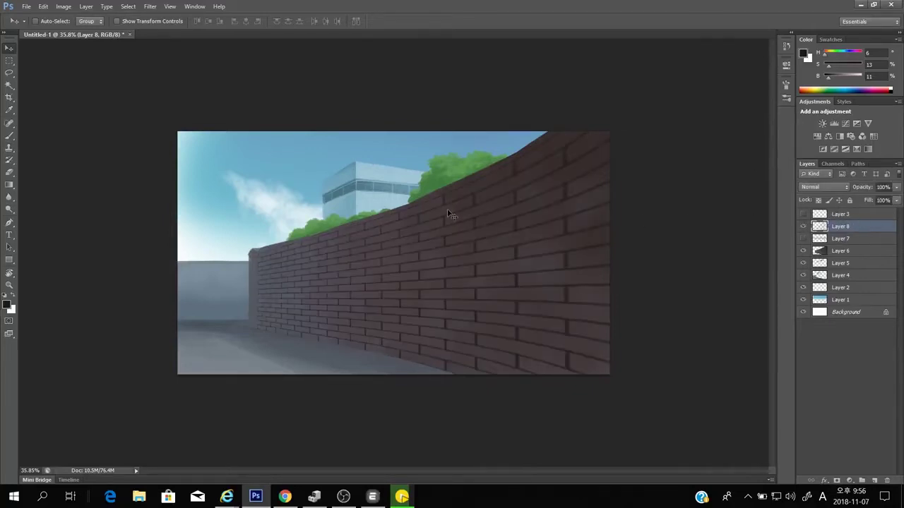
{"action": "left_click_drag", "start_coordinate": [424, 269], "coordinate": [414, 264]}
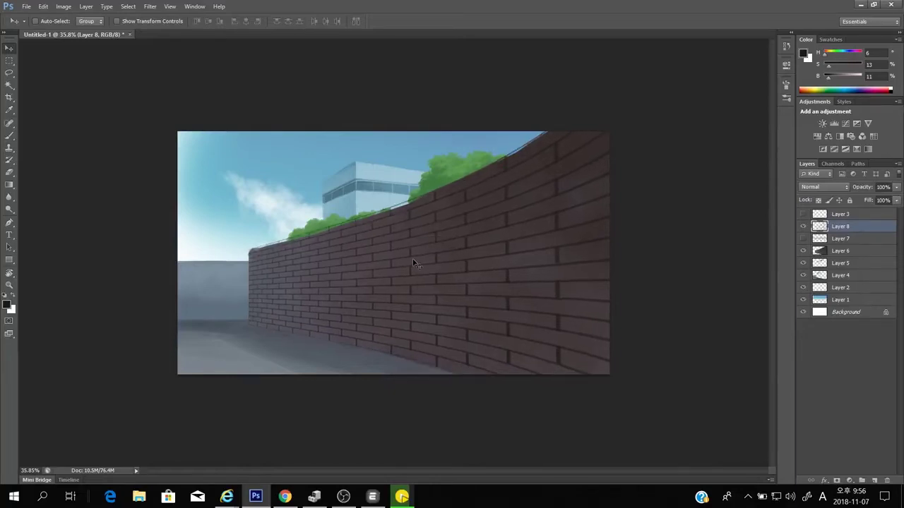
{"action": "key", "text": "Down"}
{"action": "key", "text": "Down"}
{"action": "key", "text": "Down"}
{"action": "key", "text": "Down"}
{"action": "key", "text": "Down"}
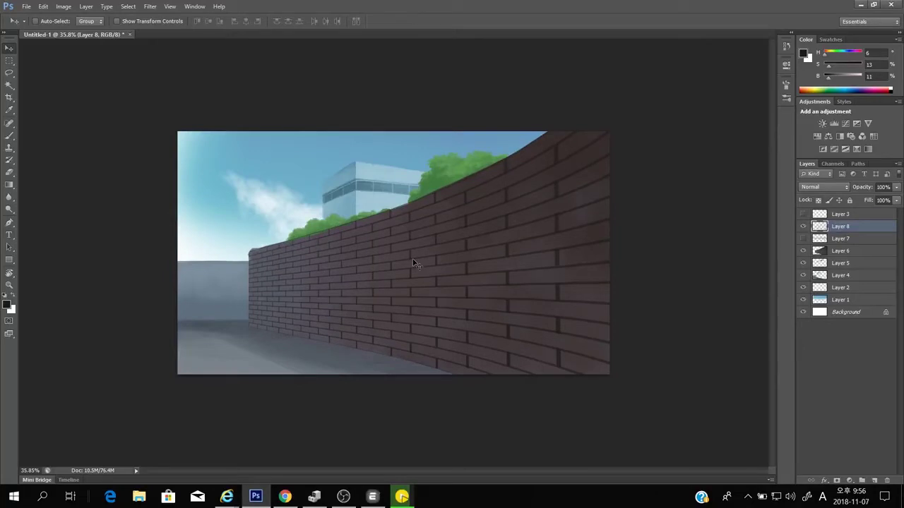
{"action": "key", "text": "Up"}
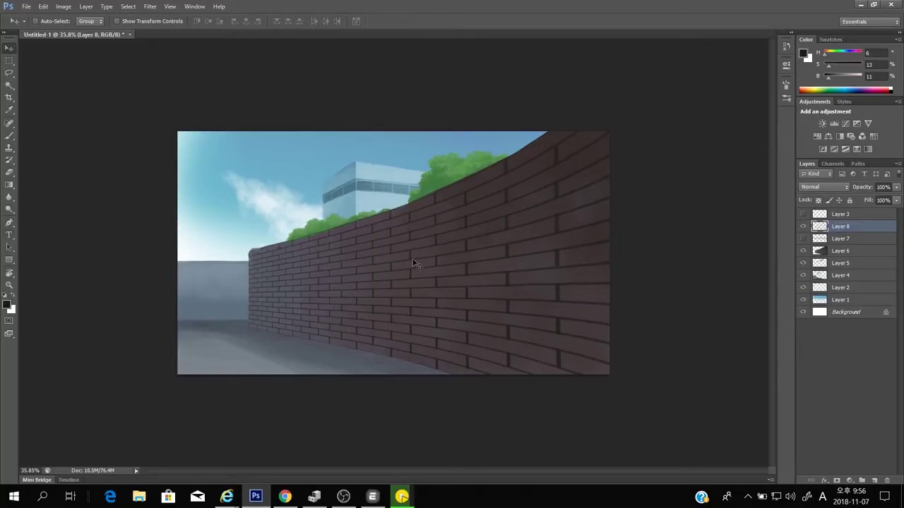
Lower the brick pattern layer's opacity to 45% so its lines blend into the wall
{"action": "key", "text": "e"}
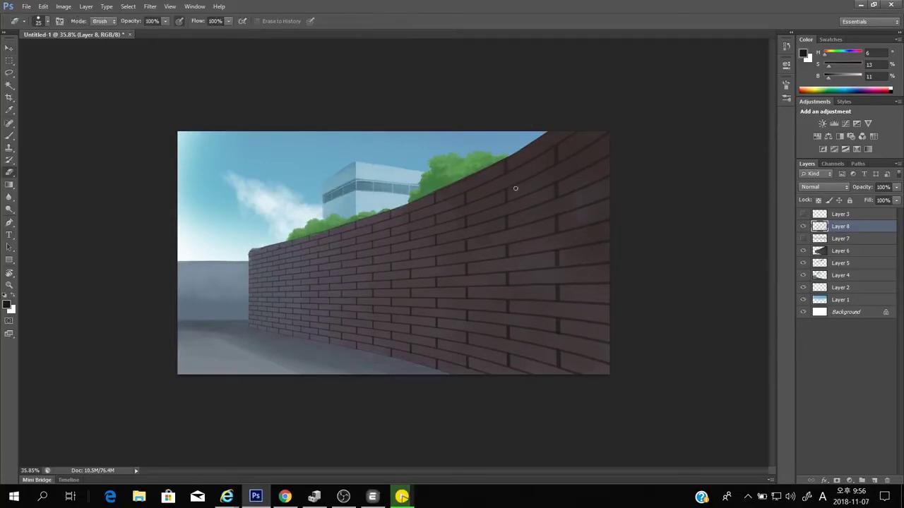
{"action": "scroll", "coordinate": [446, 192], "scroll_direction": "up", "scroll_amount": 3}
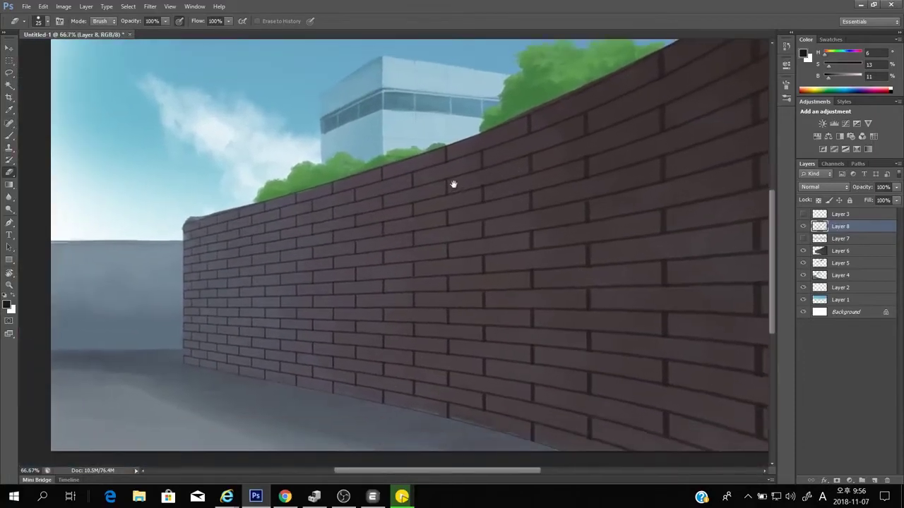
{"action": "mouse_move", "coordinate": [414, 142]}
{"action": "left_mouse_down"}
{"action": "mouse_move", "coordinate": [383, 186]}
{"action": "mouse_move", "coordinate": [333, 201]}
{"action": "left_mouse_up"}
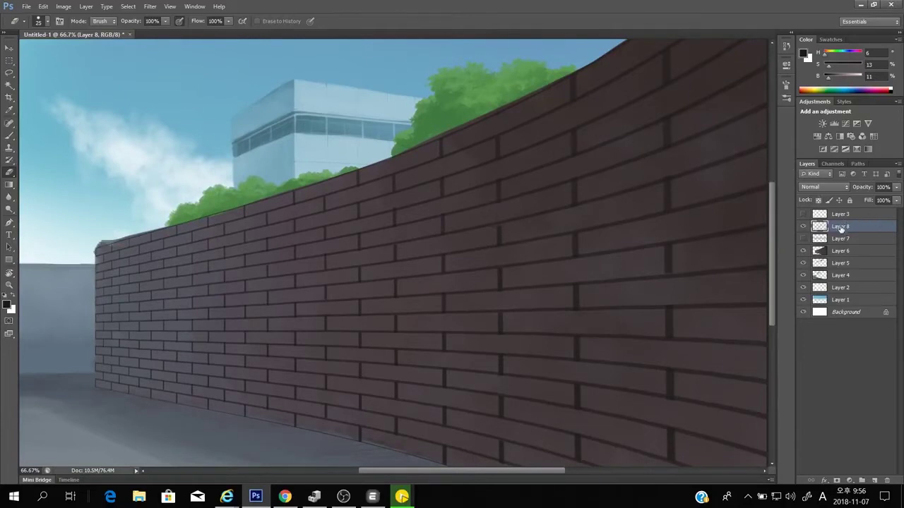
{"action": "left_click", "coordinate": [895, 188]}
{"action": "left_click", "coordinate": [871, 201]}
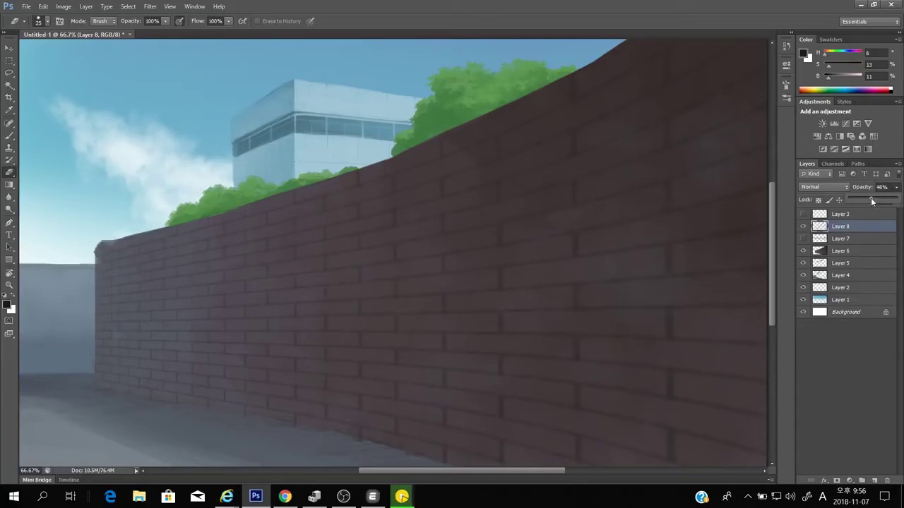
{"action": "left_click", "coordinate": [871, 199]}
{"action": "left_click", "coordinate": [833, 227]}
{"action": "left_click_drag", "start_coordinate": [581, 238], "coordinate": [545, 247]}
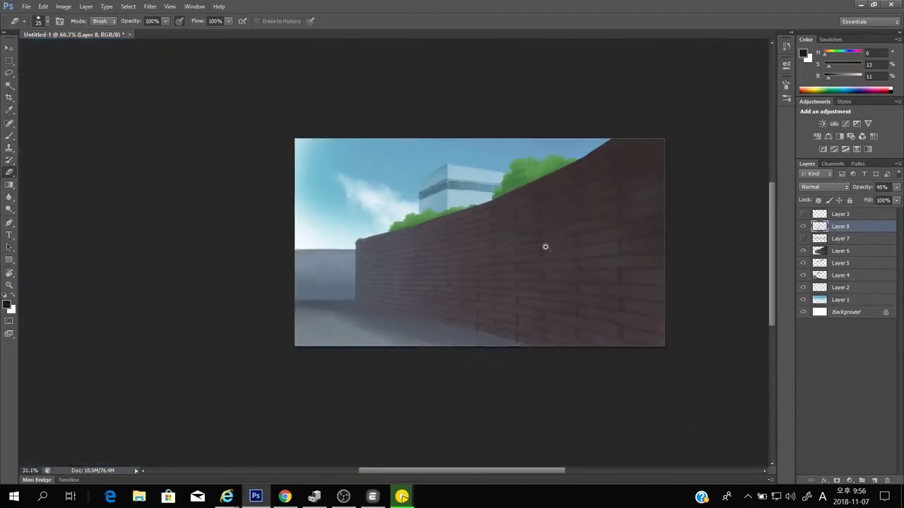
Switch to the Brush tool and add a new empty layer above the brick pattern layer
{"action": "scroll", "coordinate": [545, 247], "scroll_direction": "up", "scroll_amount": 3}
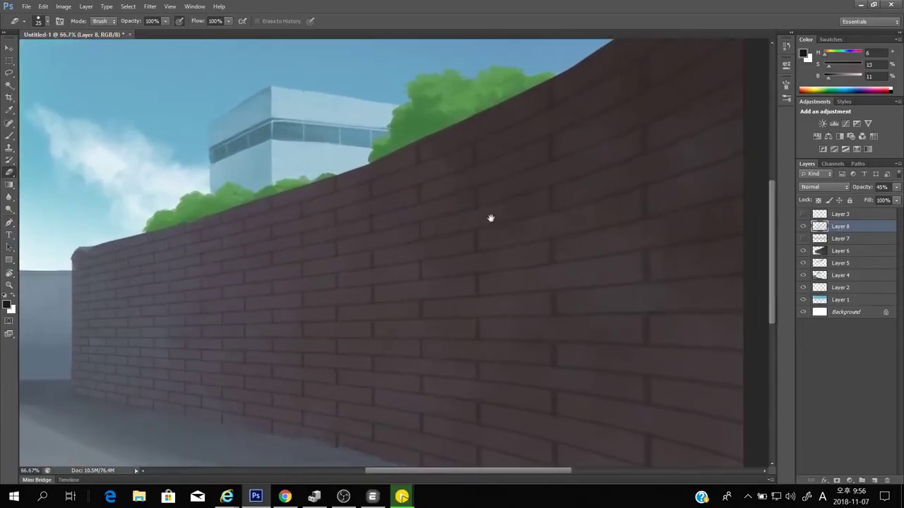
{"action": "left_click_drag", "start_coordinate": [490, 218], "coordinate": [384, 212]}
{"action": "left_click_drag", "start_coordinate": [401, 250], "coordinate": [458, 218]}
{"action": "key", "text": "b"}
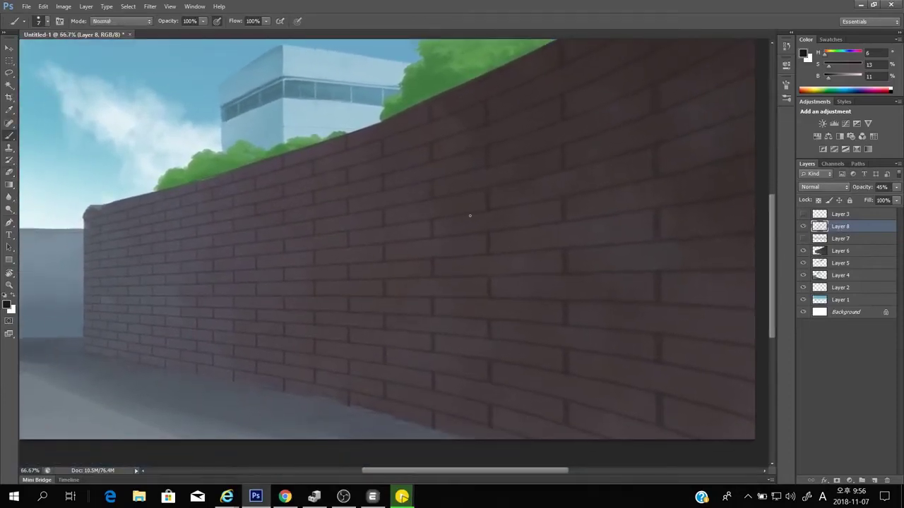
{"action": "left_click", "coordinate": [874, 479]}
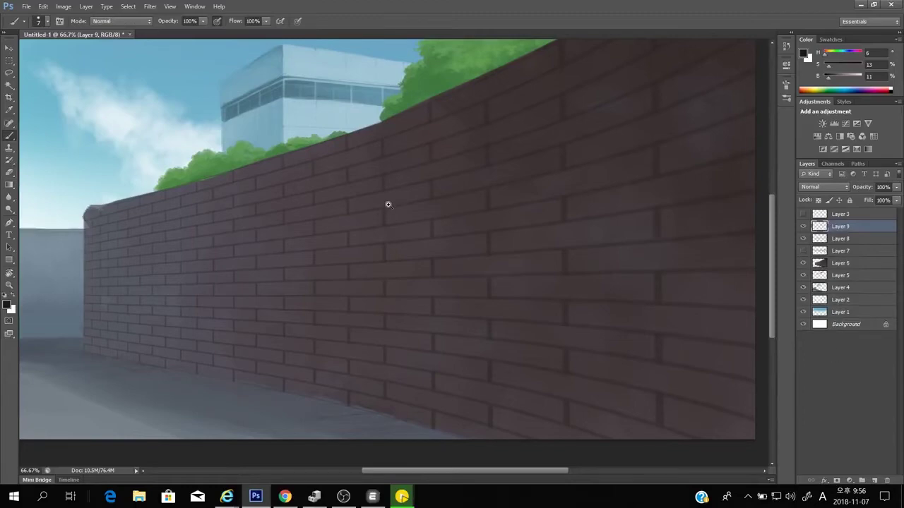
{"action": "left_click", "coordinate": [388, 205], "text": "ctrl"}
{"action": "left_click_drag", "start_coordinate": [485, 169], "coordinate": [460, 233]}
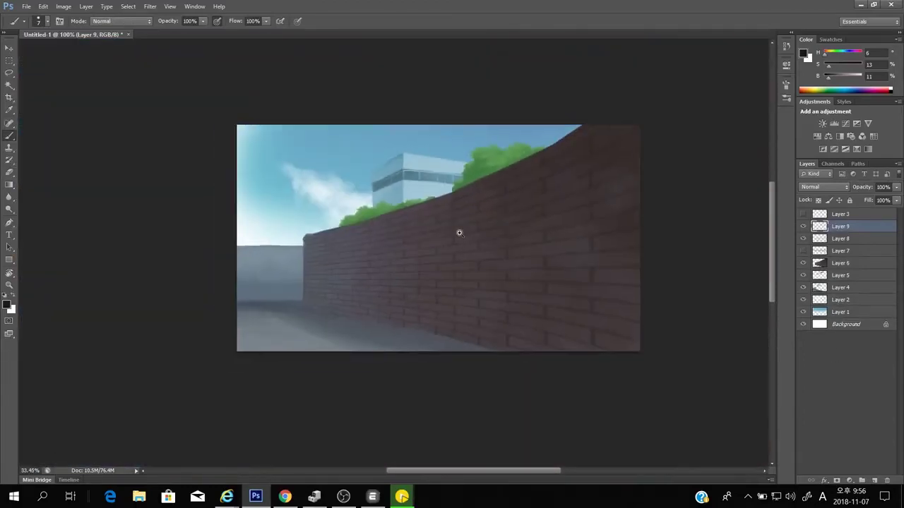
Enable pen pressure control of the brush size for painting detail on the upper bricks
{"action": "scroll", "coordinate": [459, 233], "scroll_direction": "up", "scroll_amount": 5}
{"action": "key", "text": "space"}
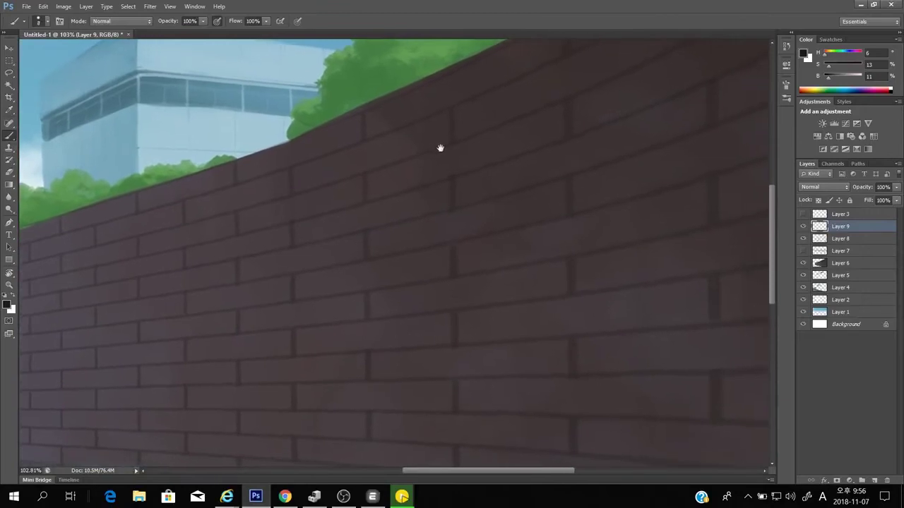
{"action": "left_click_drag", "start_coordinate": [440, 148], "coordinate": [458, 177]}
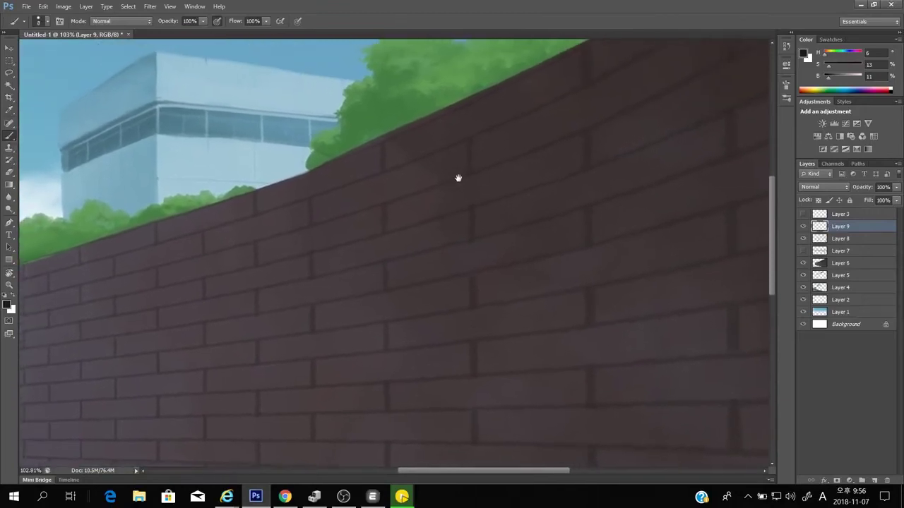
{"action": "left_click", "coordinate": [297, 21]}
{"action": "key", "text": "space"}
{"action": "left_click_drag", "start_coordinate": [397, 146], "coordinate": [415, 119]}
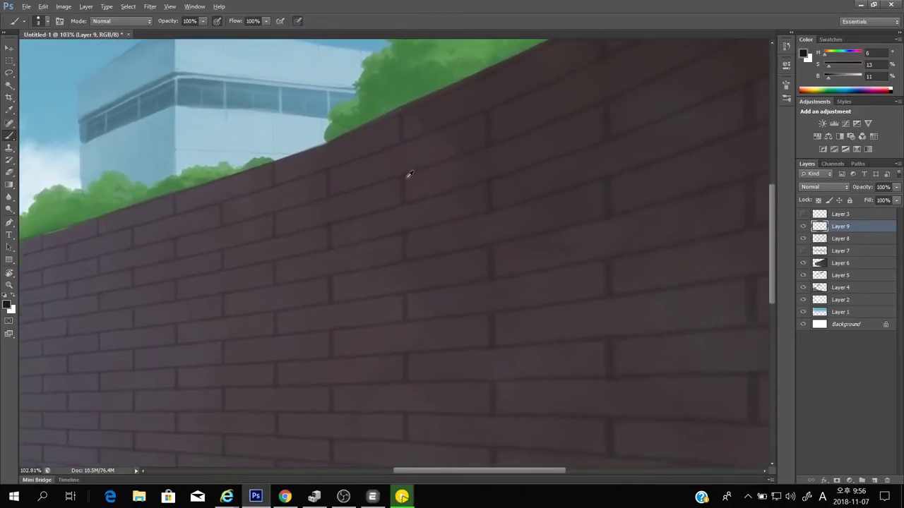
Sample the wall's brown and set a darker foreground colour of H 353, S 13, B 14
{"action": "left_click", "coordinate": [409, 174], "text": "alt"}
{"action": "left_click", "coordinate": [6, 304]}
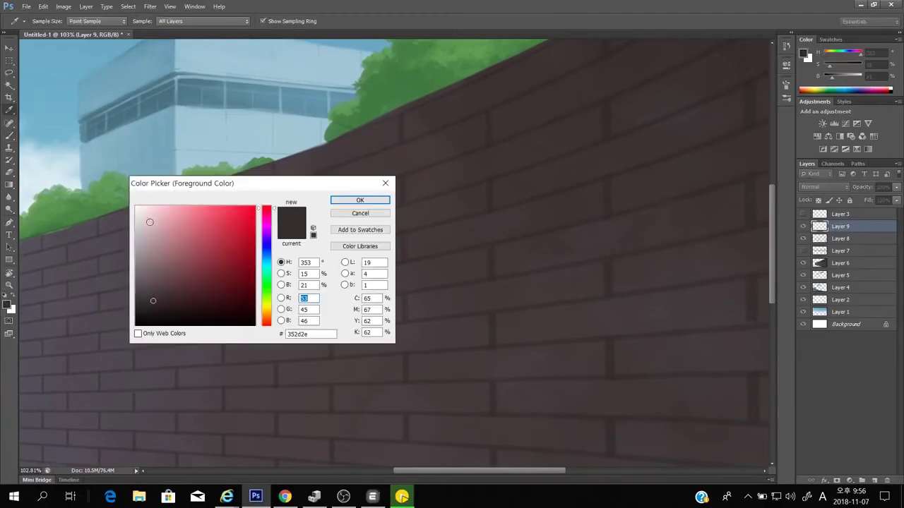
{"action": "left_click", "coordinate": [359, 200]}
{"action": "mouse_move", "coordinate": [388, 193]}
{"action": "left_mouse_down"}
{"action": "mouse_move", "coordinate": [403, 177]}
{"action": "mouse_move", "coordinate": [315, 198]}
{"action": "left_mouse_up"}
{"action": "left_click_drag", "start_coordinate": [472, 185], "coordinate": [387, 215]}
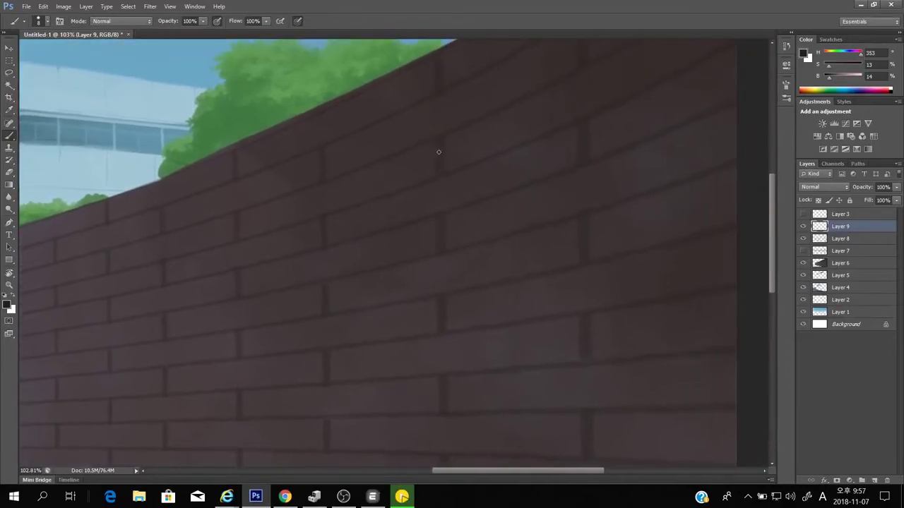
Enlarge the brush to 10 px and paint dark accents into the vertical joints of the wall's upper-right bricks
{"action": "key", "text": "bracketright"}
{"action": "key", "text": "bracketright"}
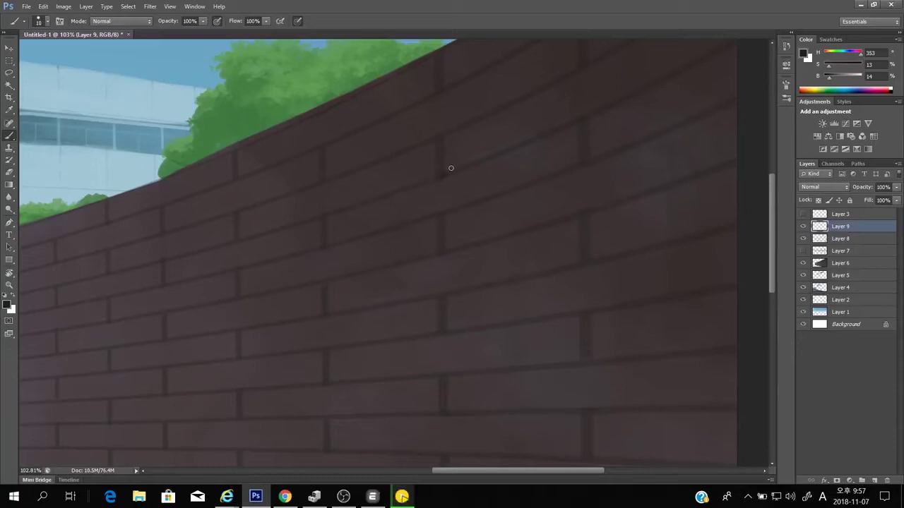
{"action": "key", "text": "bracketright"}
{"action": "left_click_drag", "start_coordinate": [489, 121], "coordinate": [480, 173]}
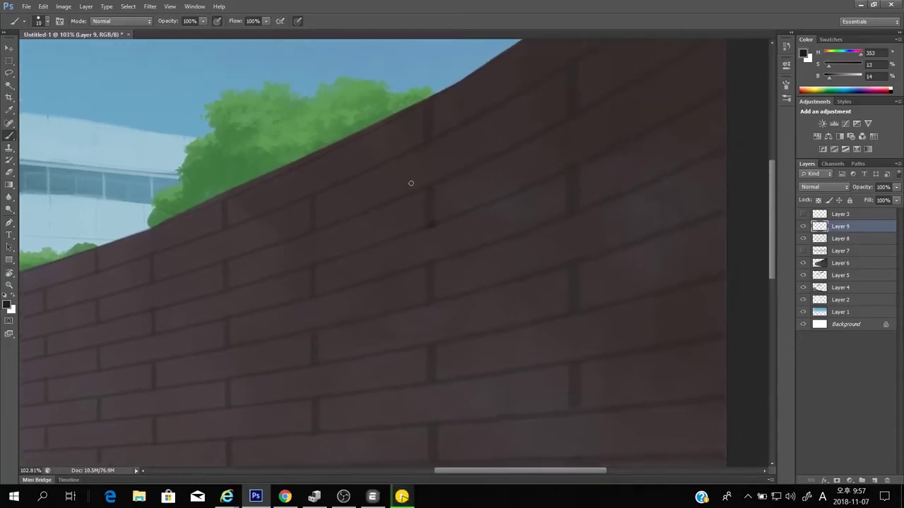
{"action": "left_click_drag", "start_coordinate": [401, 207], "coordinate": [460, 164]}
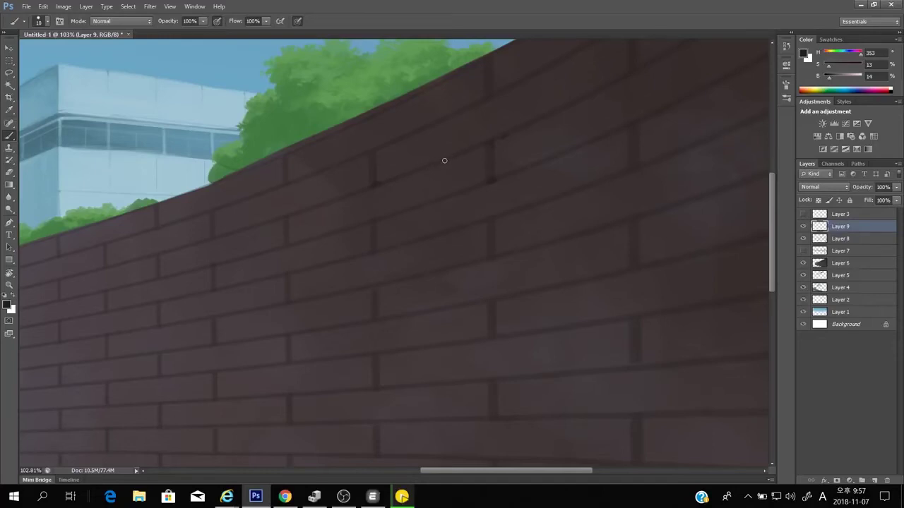
{"action": "scroll", "coordinate": [492, 156], "scroll_direction": "down", "scroll_amount": 2}
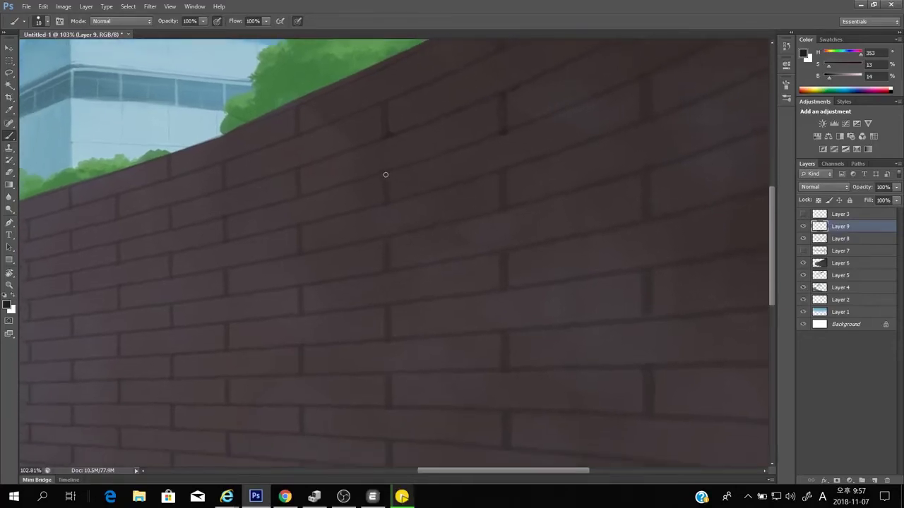
Reduce the brush to 7 px and darken the long mortar line and adjoining vertical joint in the upper brick rows
{"action": "scroll", "coordinate": [426, 167], "scroll_direction": "up", "scroll_amount": 1}
{"action": "left_click_drag", "start_coordinate": [404, 174], "coordinate": [379, 190]}
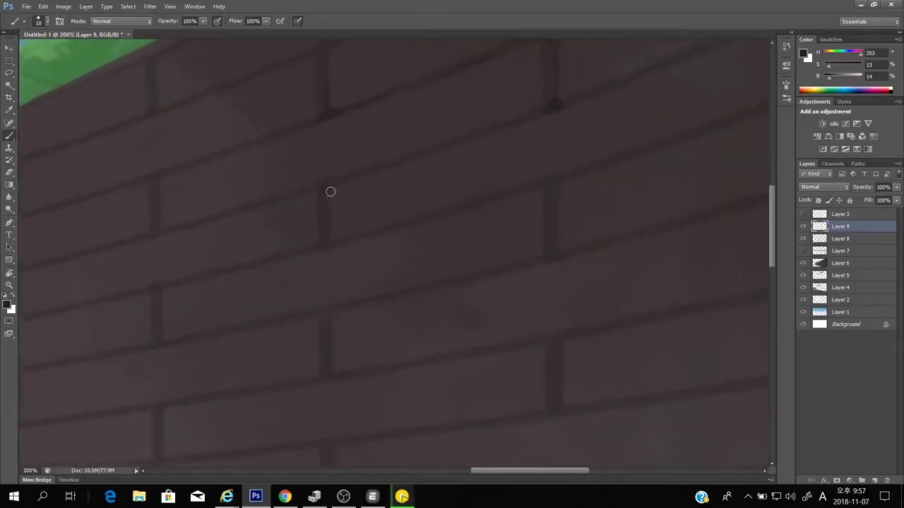
{"action": "key", "text": "["}
{"action": "mouse_move", "coordinate": [365, 183]}
{"action": "left_mouse_down"}
{"action": "mouse_move", "coordinate": [381, 144]}
{"action": "mouse_move", "coordinate": [347, 202]}
{"action": "left_mouse_up"}
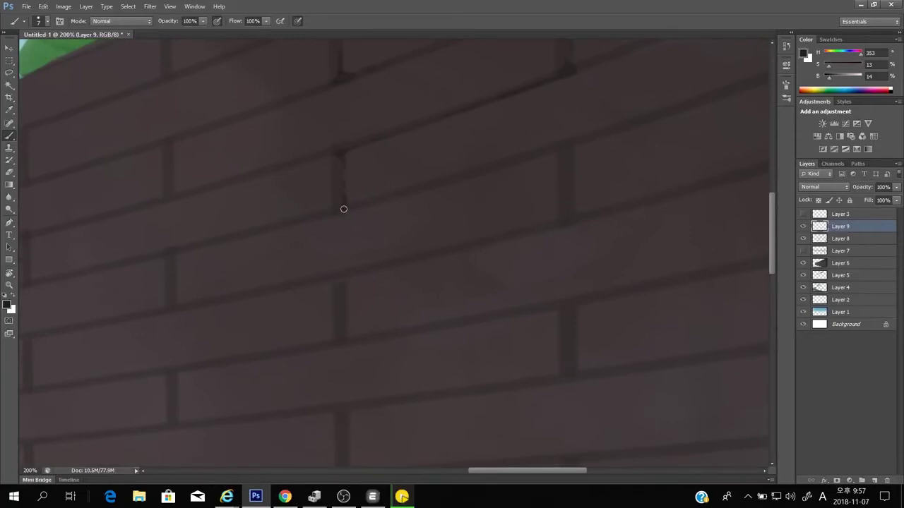
{"action": "scroll", "coordinate": [469, 204], "scroll_direction": "down", "scroll_amount": 5}
{"action": "scroll", "coordinate": [483, 204], "scroll_direction": "up", "scroll_amount": 2}
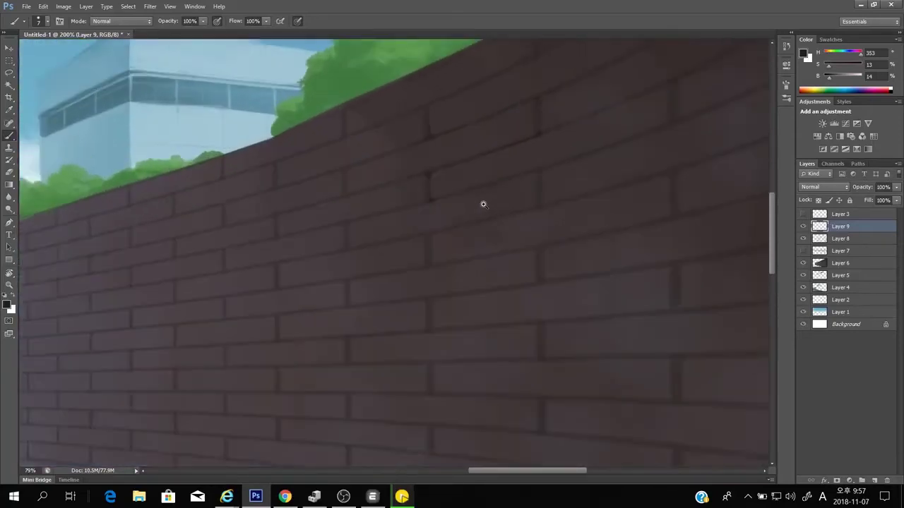
{"action": "scroll", "coordinate": [483, 204], "scroll_direction": "up", "scroll_amount": 1}
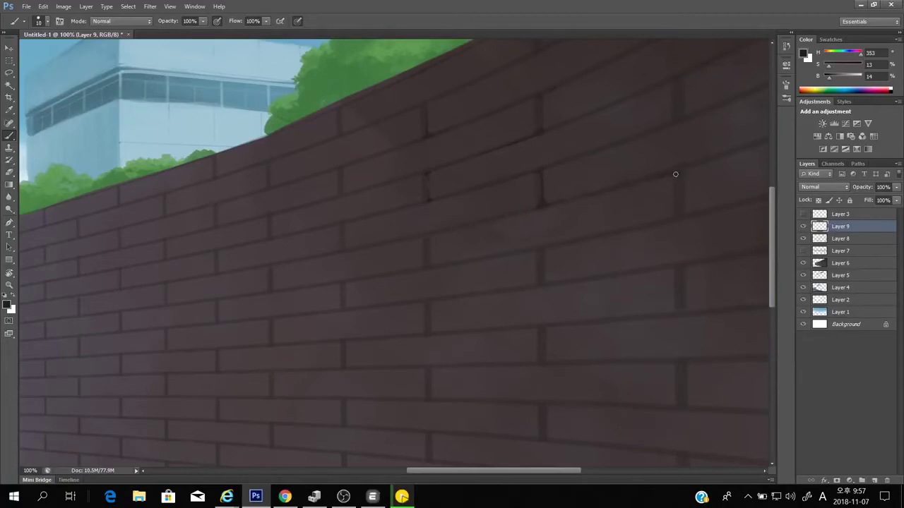
Lower the brush opacity to 70% and deepen the joints and brick corners in the upper rows with a 15 px brush
{"action": "key", "text": "7"}
{"action": "left_click_drag", "start_coordinate": [615, 180], "coordinate": [605, 184]}
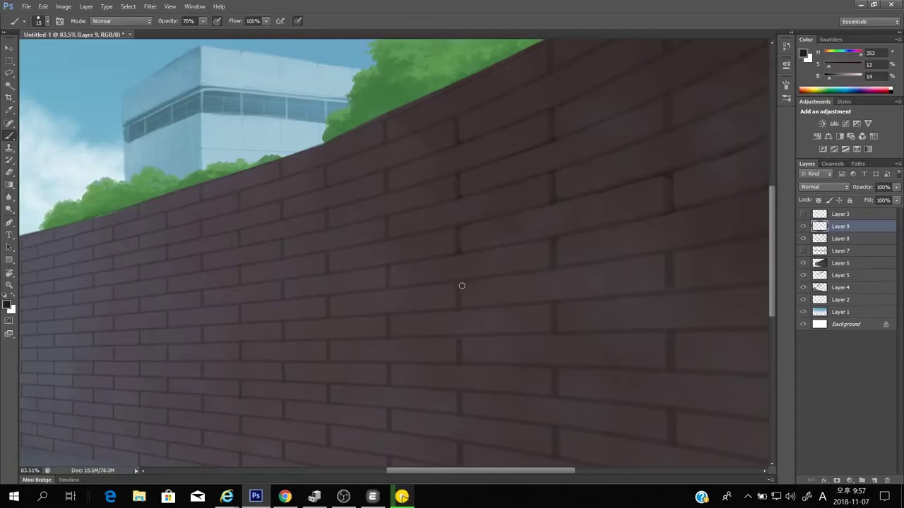
{"action": "mouse_move", "coordinate": [621, 242]}
{"action": "left_mouse_down"}
{"action": "mouse_move", "coordinate": [613, 250]}
{"action": "mouse_move", "coordinate": [642, 244]}
{"action": "left_mouse_up"}
{"action": "left_click_drag", "start_coordinate": [569, 244], "coordinate": [484, 243]}
Darken the joints and round off the brick corners along the wall's right-hand middle rows, varying the brush between 10 and 15 px
{"action": "key", "text": "bracketleft"}
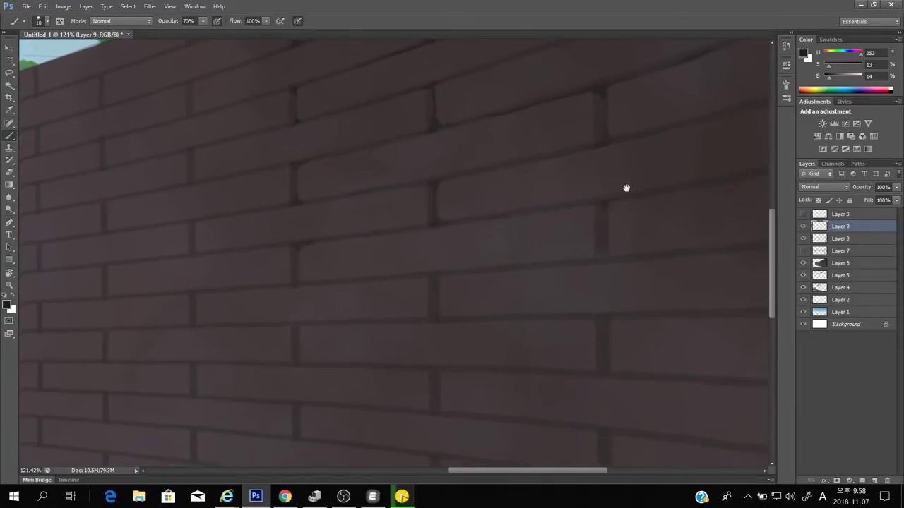
{"action": "scroll", "coordinate": [614, 185], "scroll_direction": "down", "scroll_amount": 1}
{"action": "key", "text": "bracketright"}
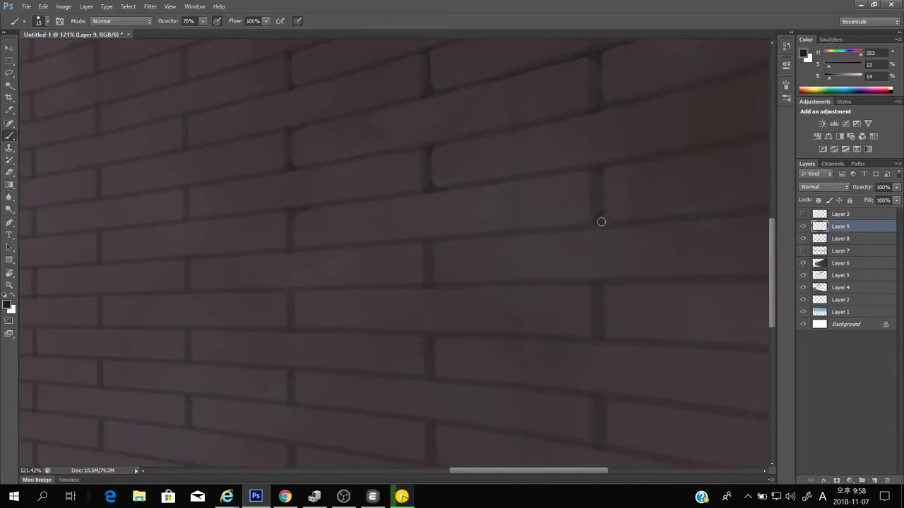
{"action": "left_click_drag", "start_coordinate": [623, 220], "coordinate": [591, 168]}
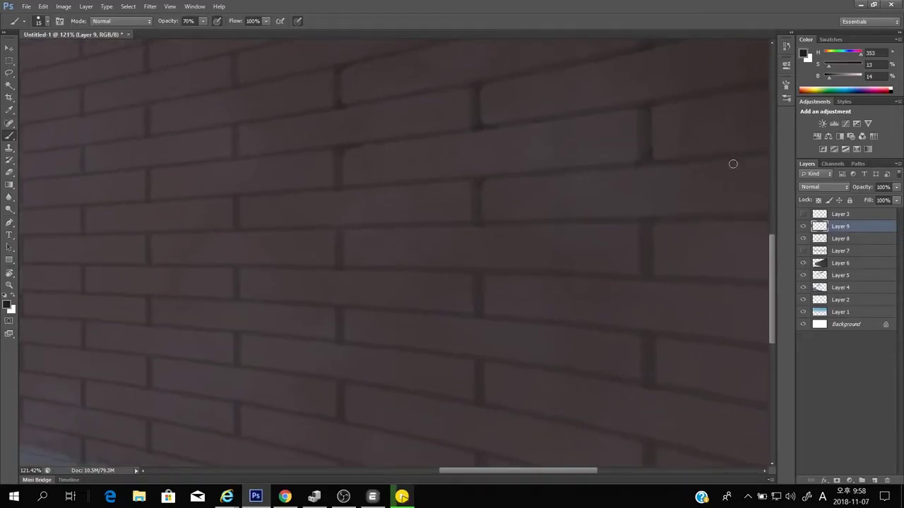
{"action": "scroll", "coordinate": [494, 187], "scroll_direction": "down", "scroll_amount": 1}
{"action": "key", "text": "]"}
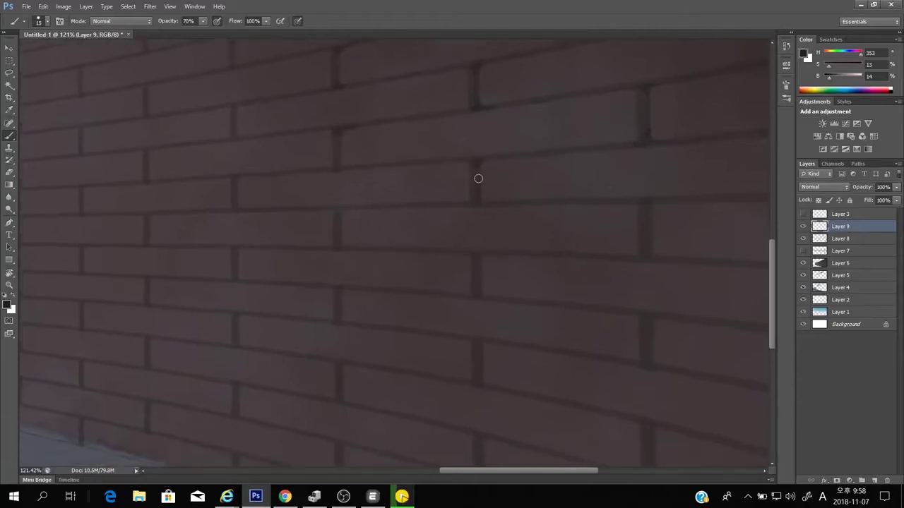
{"action": "left_click_drag", "start_coordinate": [478, 178], "coordinate": [481, 203]}
{"action": "key", "text": "bracketleft"}
{"action": "mouse_move", "coordinate": [710, 237]}
{"action": "left_mouse_down"}
{"action": "mouse_move", "coordinate": [645, 240]}
{"action": "mouse_move", "coordinate": [676, 232]}
{"action": "left_mouse_up"}
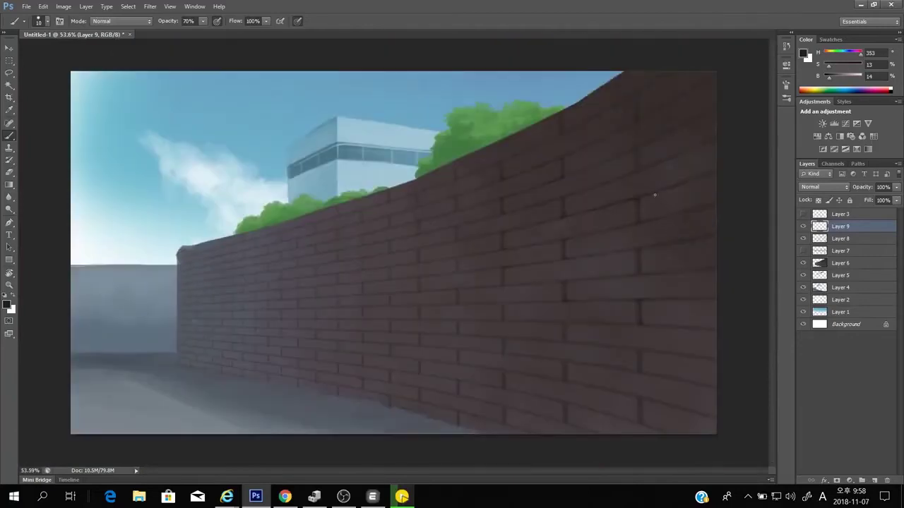
Accent the vertical joints of the central brick rows with a 9 px brush
{"action": "key", "text": "ctrl+1"}
{"action": "left_click_drag", "start_coordinate": [617, 216], "coordinate": [560, 223]}
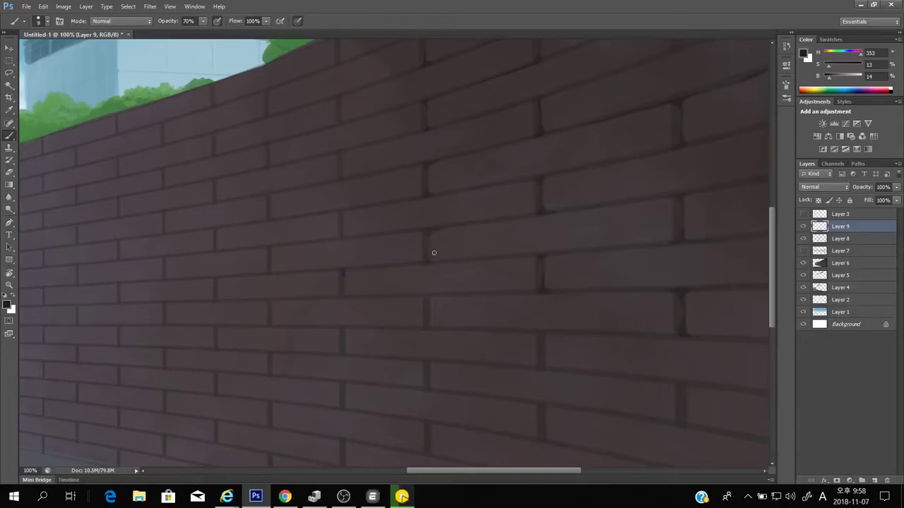
{"action": "scroll", "coordinate": [434, 252], "scroll_direction": "down", "scroll_amount": 3}
{"action": "key", "text": "bracketright"}
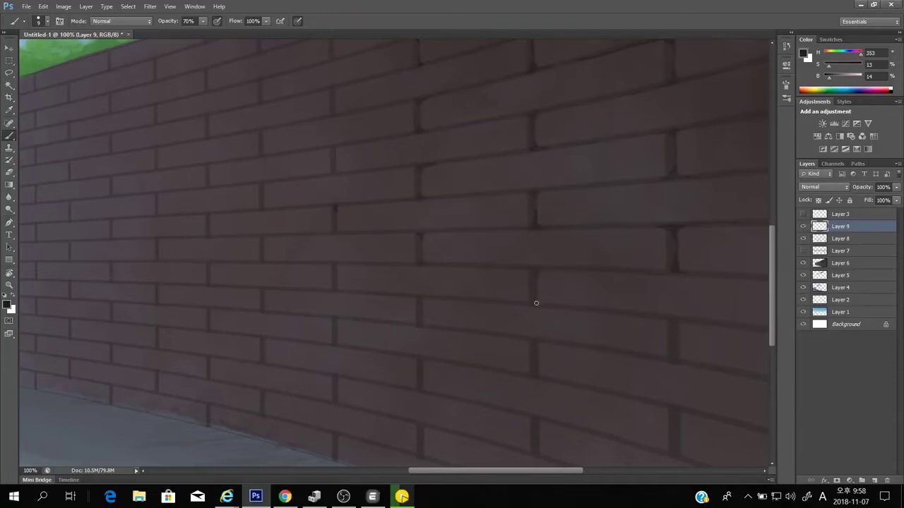
{"action": "mouse_move", "coordinate": [524, 265]}
{"action": "left_mouse_down"}
{"action": "mouse_move", "coordinate": [484, 273]}
{"action": "mouse_move", "coordinate": [513, 259]}
{"action": "left_mouse_up"}
Enlarge the brush and darken the joints and brick corners just below the wall's middle rows
{"action": "key", "text": "]"}
{"action": "key", "text": "]"}
{"action": "mouse_move", "coordinate": [233, 263]}
{"action": "left_mouse_down"}
{"action": "mouse_move", "coordinate": [228, 276]}
{"action": "mouse_move", "coordinate": [315, 254]}
{"action": "left_mouse_up"}
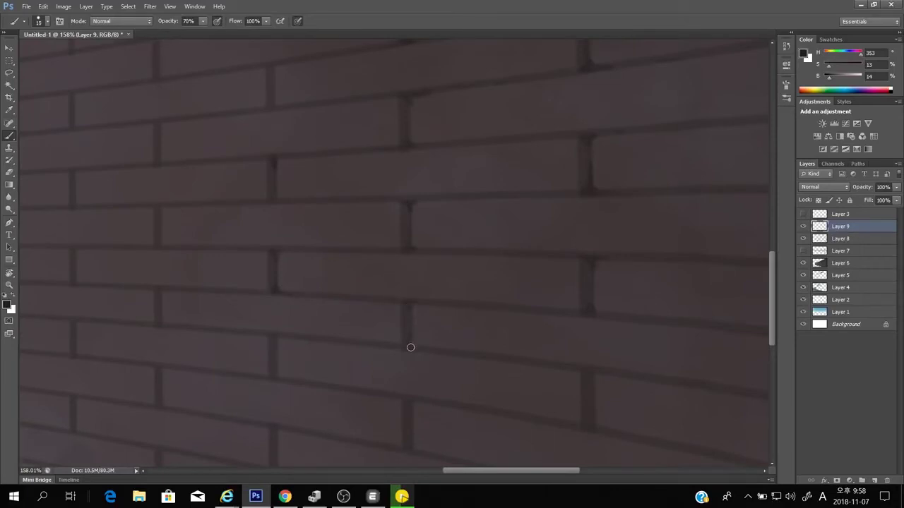
{"action": "scroll", "coordinate": [561, 306], "scroll_direction": "down", "scroll_amount": 5}
{"action": "scroll", "coordinate": [523, 320], "scroll_direction": "up", "scroll_amount": 4}
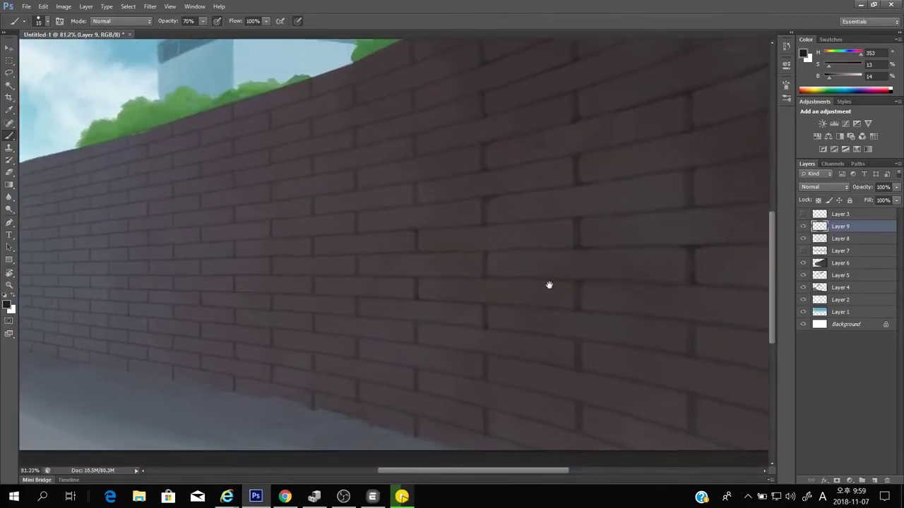
Add dark accents to further joints around the wall's centre with a 10 px brush, and undo the last stroke
{"action": "scroll", "coordinate": [412, 237], "scroll_direction": "up", "scroll_amount": 1}
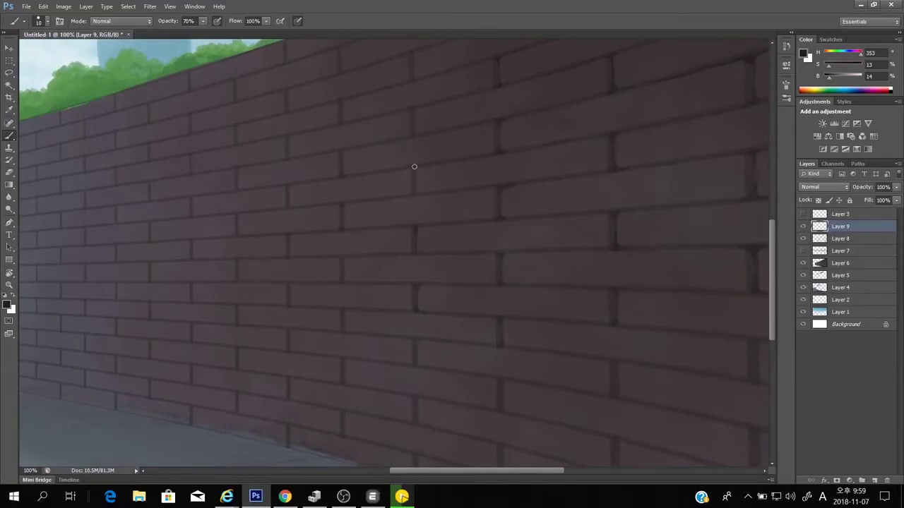
{"action": "scroll", "coordinate": [487, 163], "scroll_direction": "down", "scroll_amount": 2}
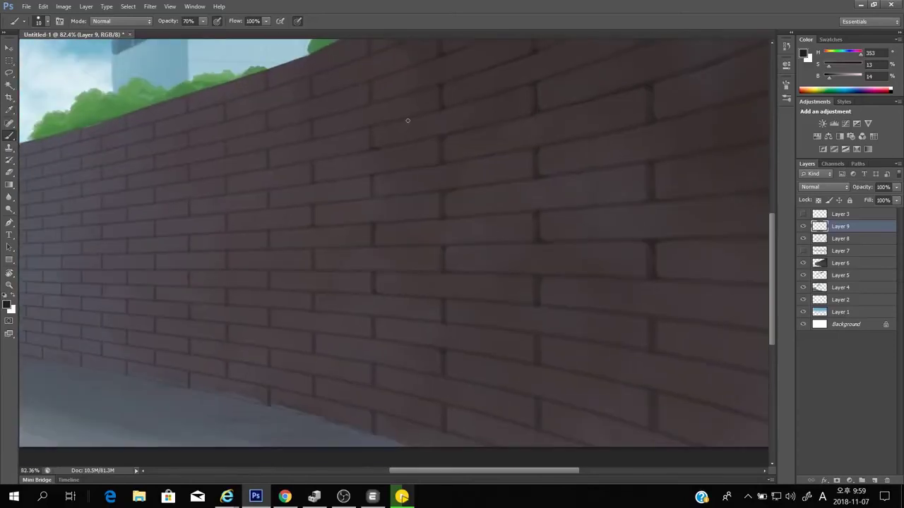
{"action": "scroll", "coordinate": [398, 149], "scroll_direction": "right", "scroll_amount": 2}
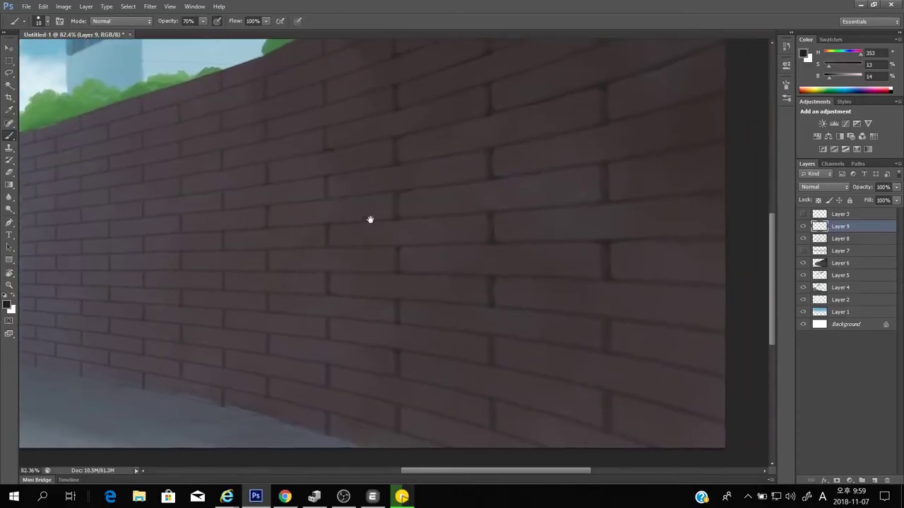
{"action": "mouse_move", "coordinate": [466, 235]}
{"action": "left_mouse_down"}
{"action": "mouse_move", "coordinate": [472, 216]}
{"action": "mouse_move", "coordinate": [457, 228]}
{"action": "left_mouse_up"}
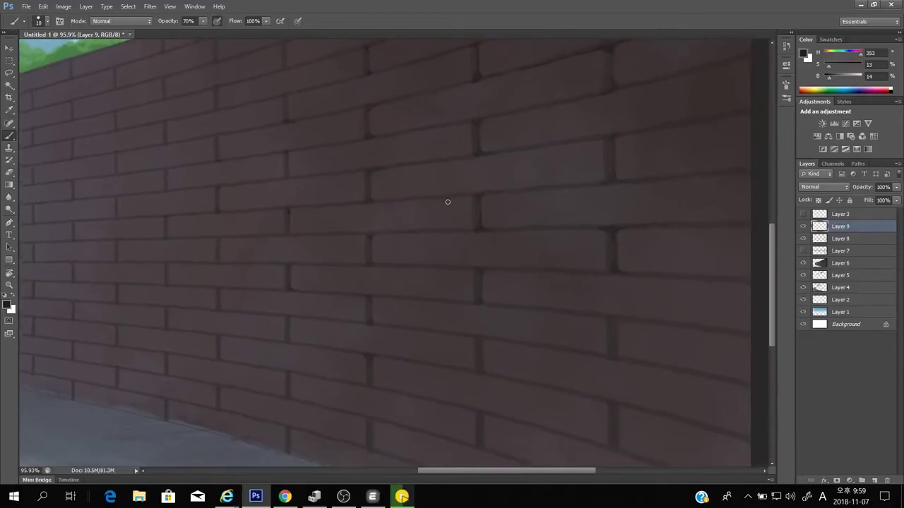
{"action": "key", "text": "ctrl+z"}
Set the brush to 50% opacity and 15 px, and softly shade around a vertical joint in the right-hand middle rows
{"action": "left_click_drag", "start_coordinate": [477, 198], "coordinate": [464, 209]}
{"action": "key", "text": "]"}
{"action": "key", "text": "bracketright"}
{"action": "key", "text": "bracketright"}
{"action": "key", "text": "bracketright"}
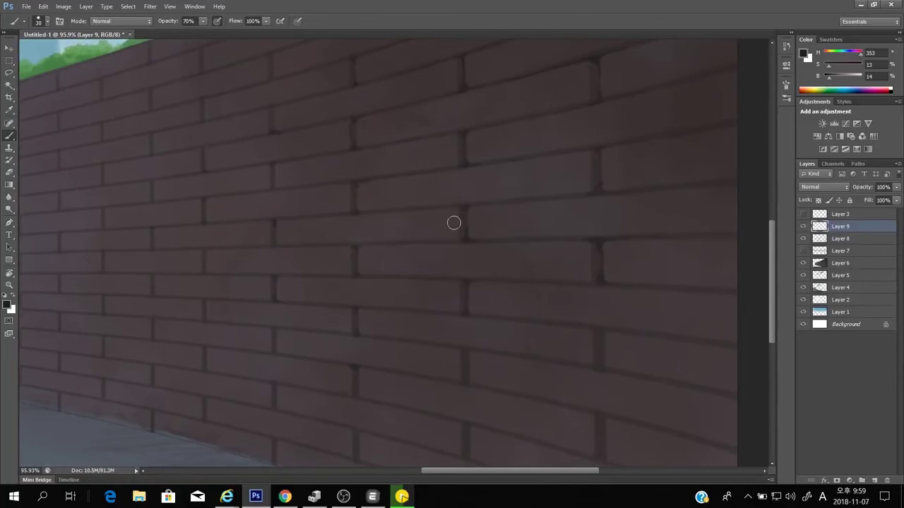
{"action": "key", "text": "bracketleft"}
{"action": "key", "text": "5"}
{"action": "key", "text": "bracketleft"}
{"action": "key", "text": "bracketleft"}
{"action": "mouse_move", "coordinate": [476, 229]}
{"action": "left_mouse_down"}
{"action": "mouse_move", "coordinate": [471, 221]}
{"action": "mouse_move", "coordinate": [467, 230]}
{"action": "left_mouse_up"}
{"action": "left_click_drag", "start_coordinate": [524, 229], "coordinate": [490, 196]}
{"action": "left_click_drag", "start_coordinate": [560, 213], "coordinate": [480, 230]}
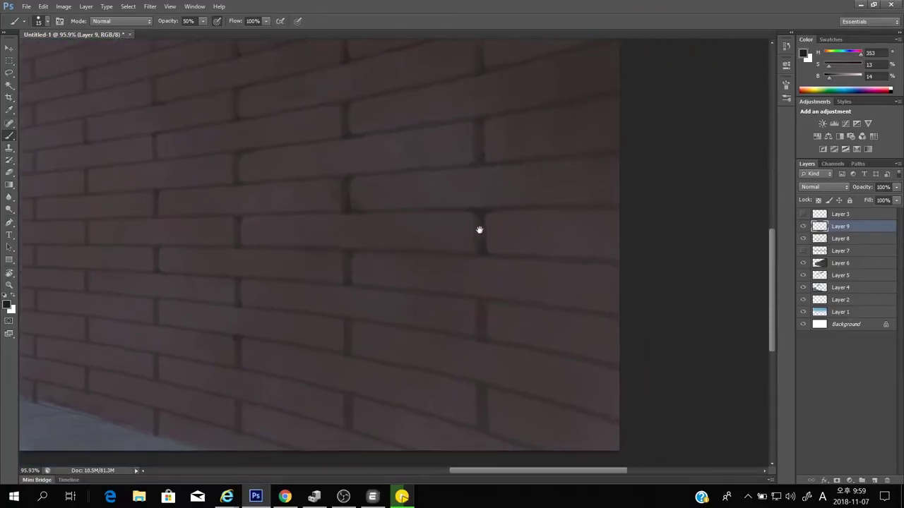
Enlarge the brush to 25 px and sample the dark brown beside the shaded joint as the foreground colour (H 350, S 13, B 18)
{"action": "key", "text": "bracketright"}
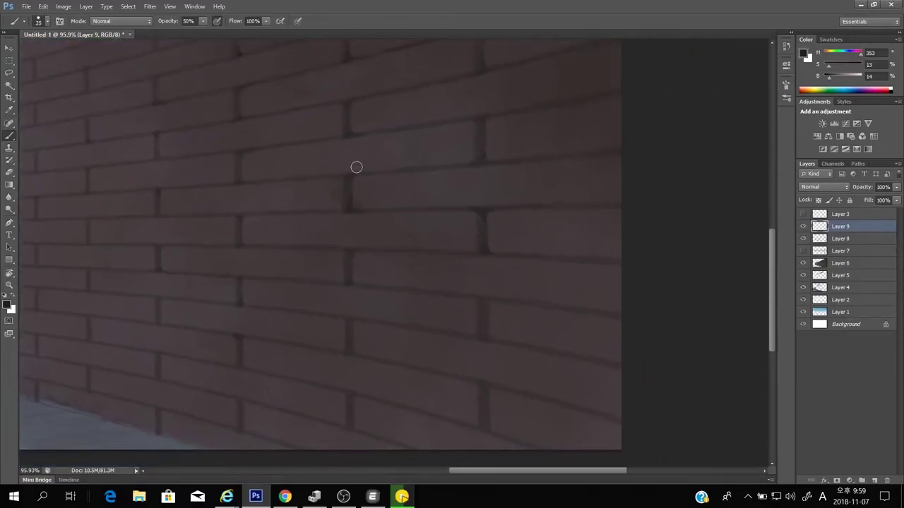
{"action": "left_click", "coordinate": [349, 178], "text": "alt"}
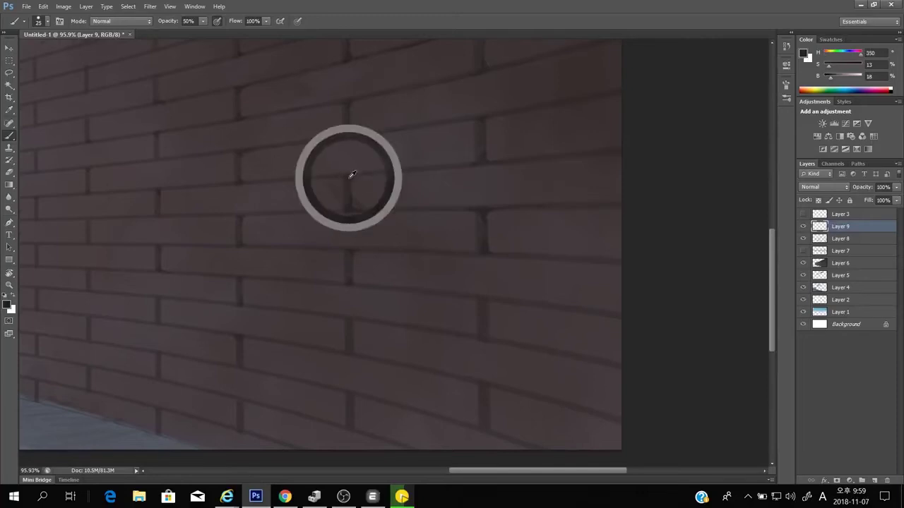
{"action": "left_click", "coordinate": [202, 23]}
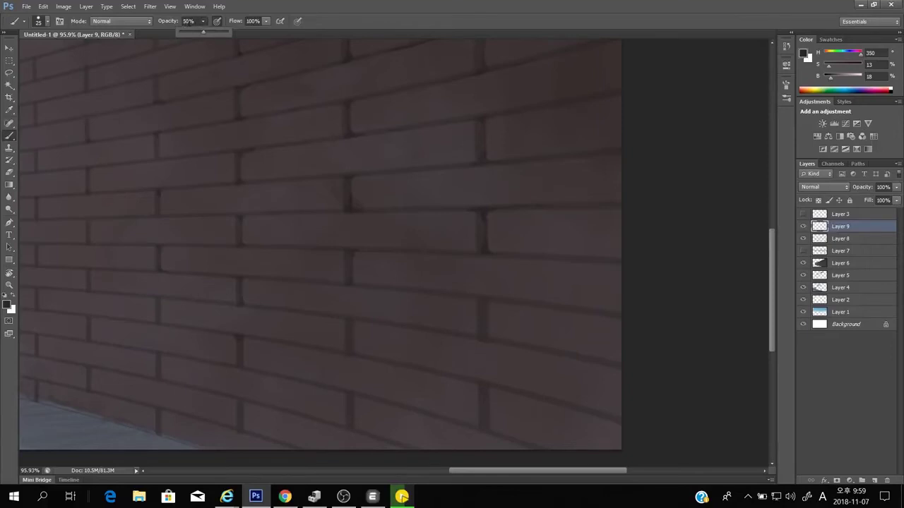
{"action": "left_click", "coordinate": [670, 117]}
Reduce the brush to 15 px and soften the brick edges beside the joints in the right-hand rows
{"action": "key", "text": "bracketleft"}
{"action": "key", "text": "bracketleft"}
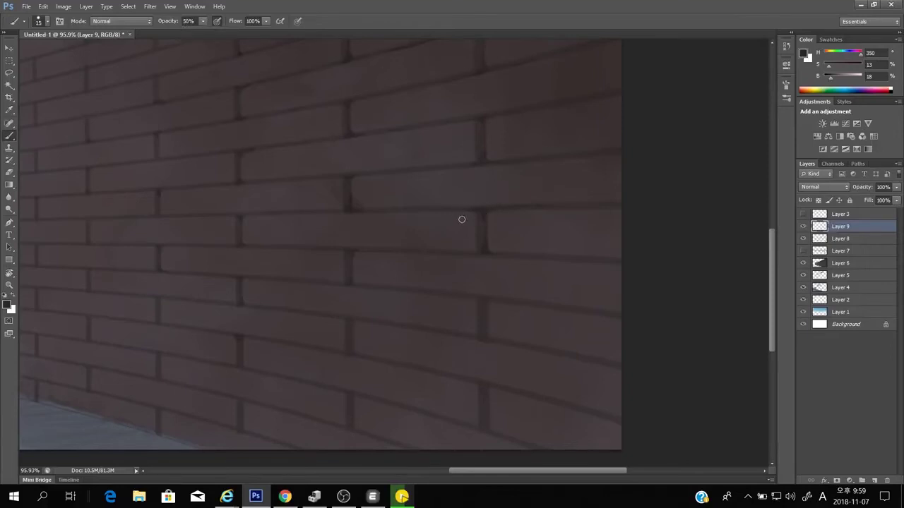
{"action": "key", "text": "bracketright"}
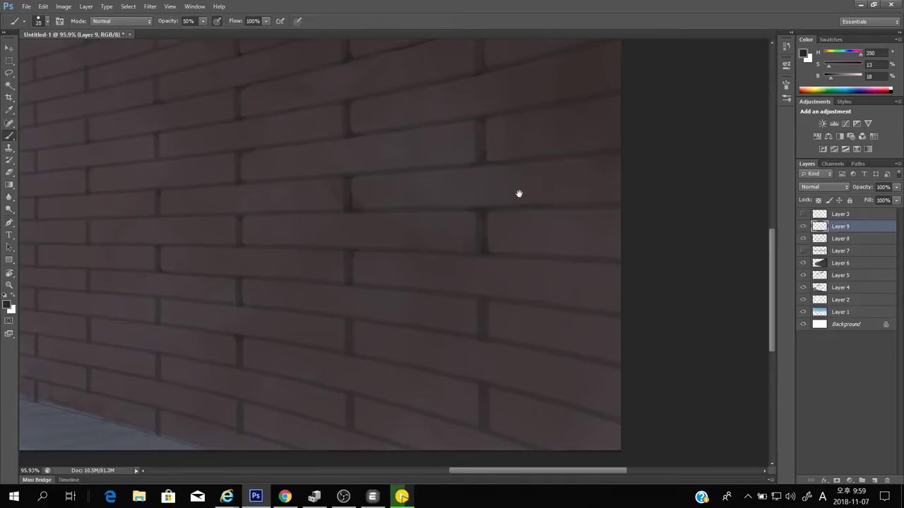
{"action": "left_click_drag", "start_coordinate": [519, 193], "coordinate": [548, 172]}
{"action": "key", "text": "bracketleft"}
{"action": "left_click_drag", "start_coordinate": [393, 229], "coordinate": [394, 217]}
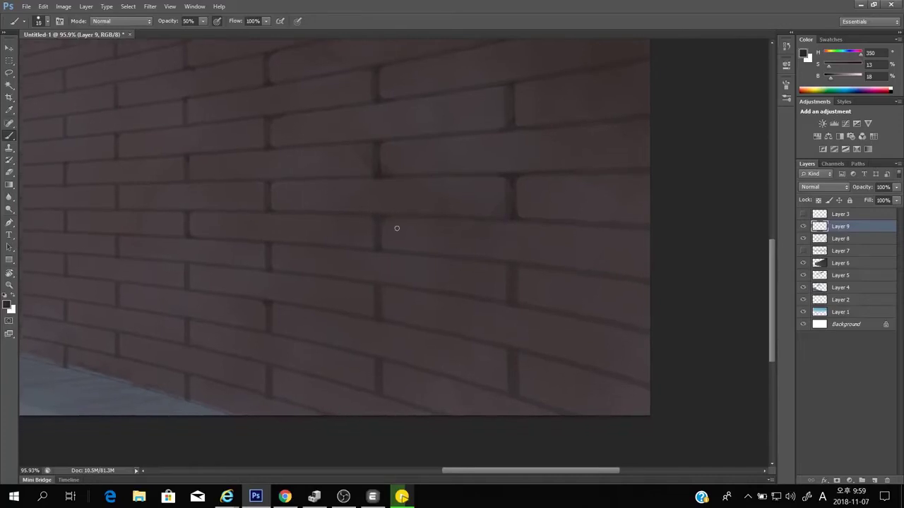
Enlarge the brush to 40 px and paint soft dark stains over the bricks near the wall's right edge
{"action": "key", "text": "bracketright"}
{"action": "key", "text": "bracketright"}
{"action": "key", "text": "bracketright"}
{"action": "key", "text": "bracketleft"}
{"action": "key", "text": "bracketleft"}
{"action": "left_click_drag", "start_coordinate": [452, 232], "coordinate": [472, 284]}
{"action": "key", "text": "bracketright"}
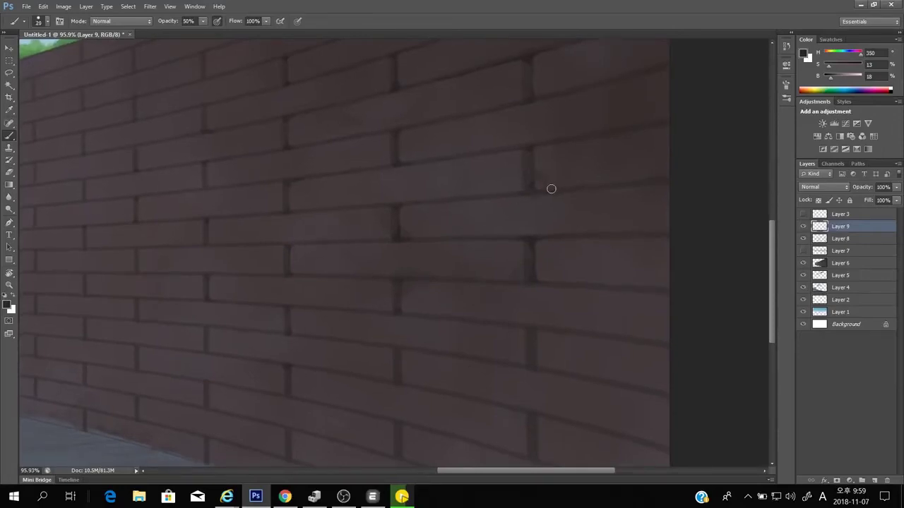
{"action": "key", "text": "bracketright"}
{"action": "key", "text": "bracketright"}
{"action": "key", "text": "bracketright"}
{"action": "left_click_drag", "start_coordinate": [597, 230], "coordinate": [543, 176]}
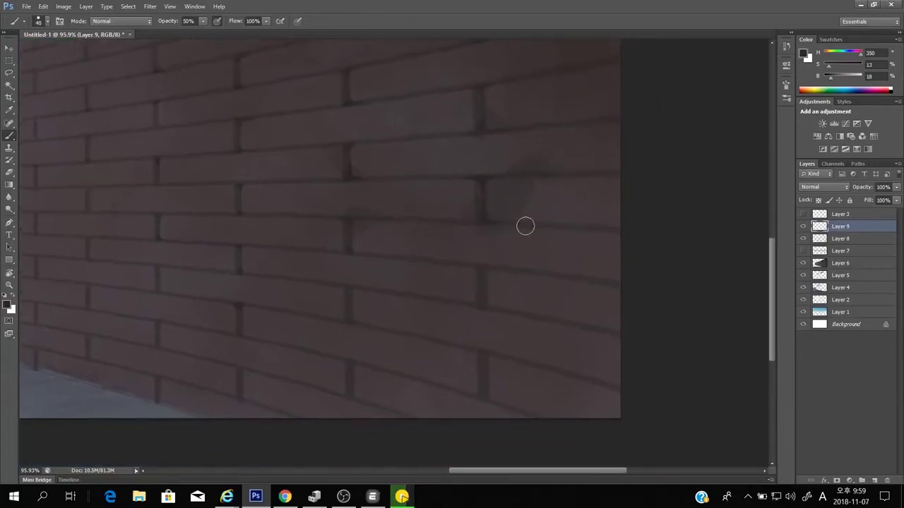
Reduce the brush to between 15 and 20 px and refine the dark stains and nearby joints on the right-hand bricks
{"action": "key", "text": "bracketleft"}
{"action": "key", "text": "bracketleft"}
{"action": "key", "text": "bracketleft"}
{"action": "key", "text": "bracketleft"}
{"action": "left_click_drag", "start_coordinate": [484, 233], "coordinate": [518, 203]}
{"action": "key", "text": "bracketright"}
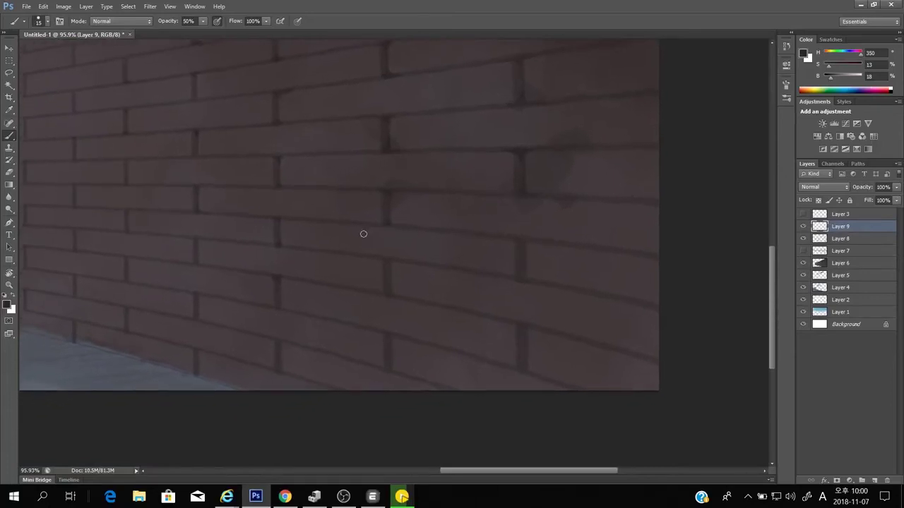
{"action": "mouse_move", "coordinate": [479, 227]}
{"action": "left_mouse_down"}
{"action": "mouse_move", "coordinate": [442, 252]}
{"action": "mouse_move", "coordinate": [468, 242]}
{"action": "mouse_move", "coordinate": [512, 250]}
{"action": "left_mouse_up"}
{"action": "scroll", "coordinate": [558, 283], "scroll_direction": "up", "scroll_amount": 1}
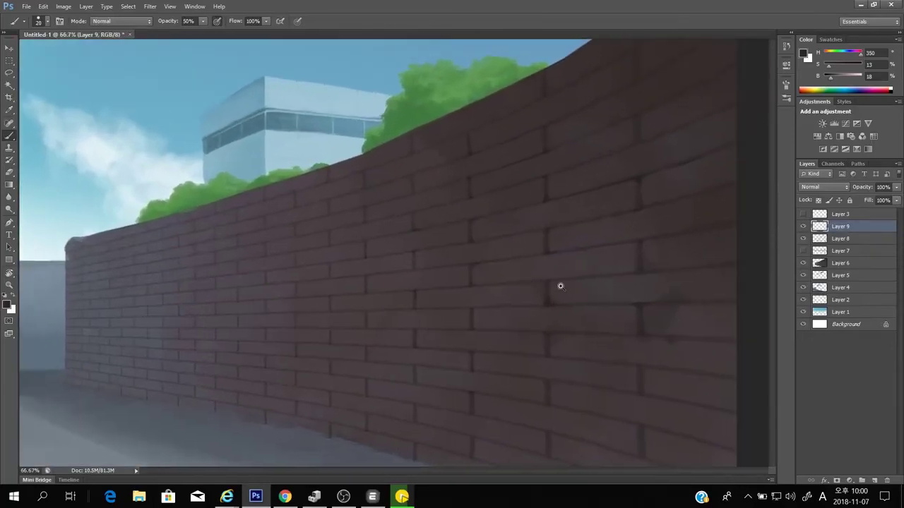
Vary the brush size around 25 px and paint soft dark stains beside the vertical joints in the middle of the wall
{"action": "left_click_drag", "start_coordinate": [559, 287], "coordinate": [527, 268]}
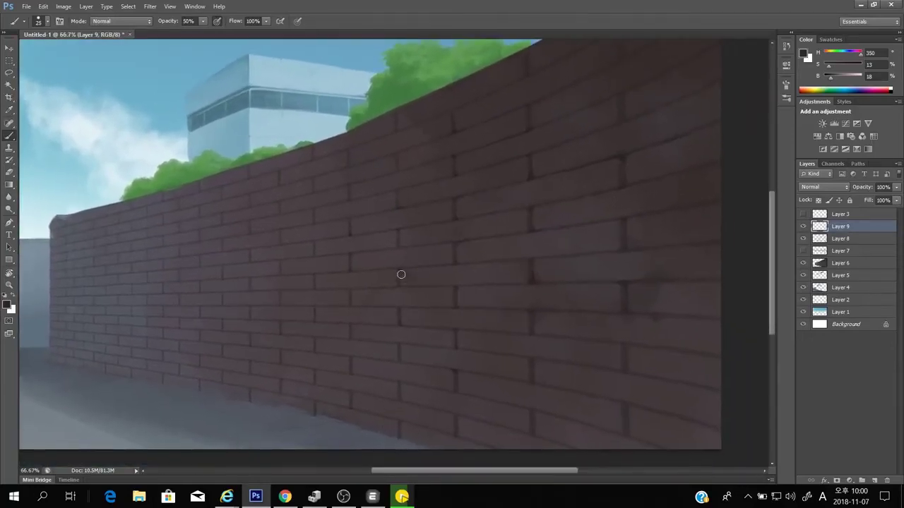
{"action": "left_click_drag", "start_coordinate": [401, 274], "coordinate": [400, 284]}
{"action": "key", "text": "["}
{"action": "key", "text": "bracketright"}
{"action": "key", "text": "bracketleft"}
{"action": "key", "text": "bracketleft"}
{"action": "key", "text": "bracketleft"}
{"action": "key", "text": "bracketright"}
{"action": "key", "text": "bracketright"}
{"action": "key", "text": "bracketright"}
Refine the edges of the dark stain around the wall's central vertical joint with a small brush
{"action": "scroll", "coordinate": [487, 212], "scroll_direction": "up", "scroll_amount": 2}
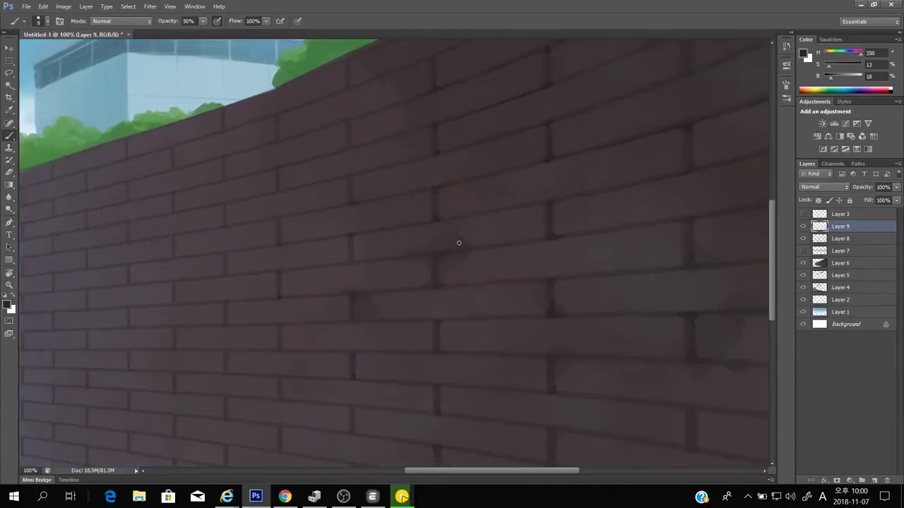
{"action": "scroll", "coordinate": [480, 253], "scroll_direction": "up", "scroll_amount": 2}
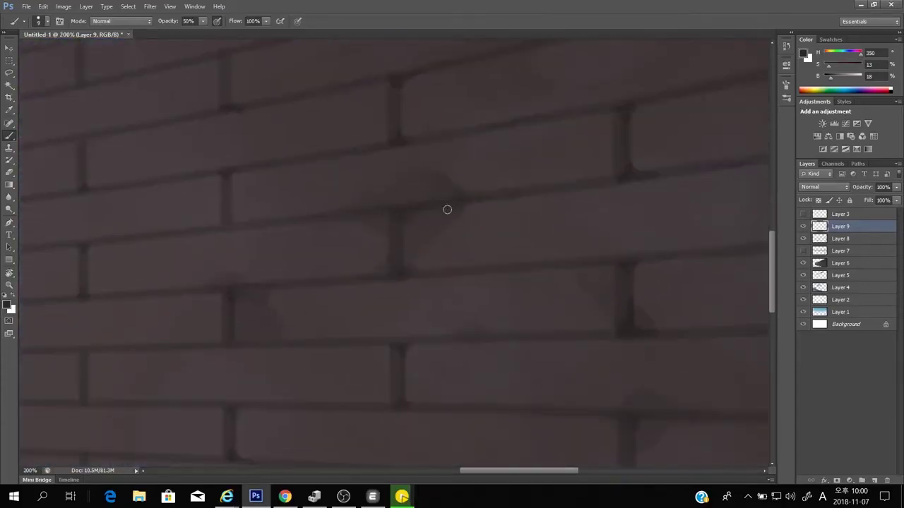
{"action": "scroll", "coordinate": [496, 211], "scroll_direction": "down", "scroll_amount": 5}
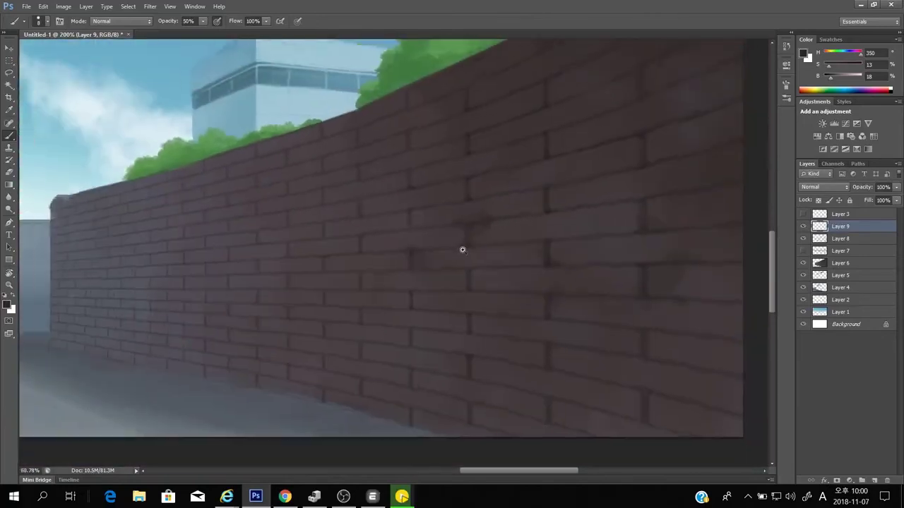
{"action": "scroll", "coordinate": [497, 234], "scroll_direction": "up", "scroll_amount": 1}
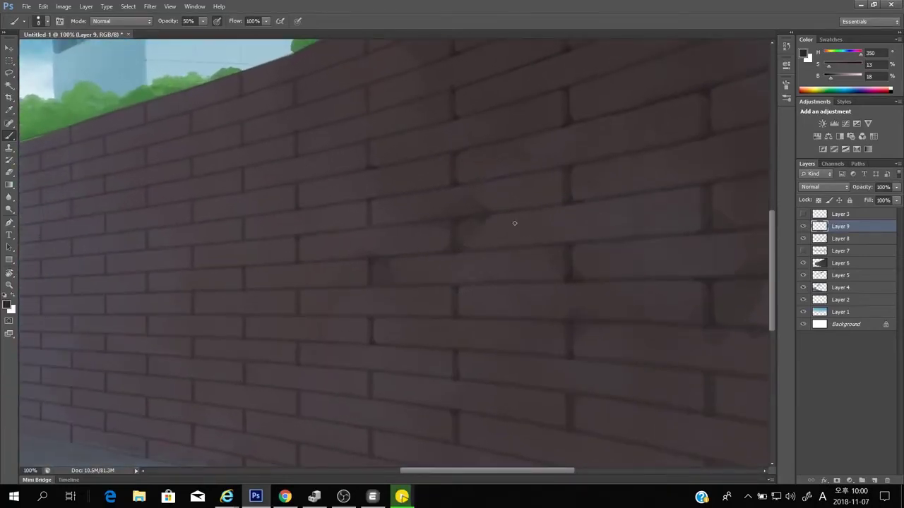
Enlarge the brush to 25 px and above and paint broad soft stains over the bricks in the wall's upper middle
{"action": "left_click_drag", "start_coordinate": [515, 223], "coordinate": [524, 262]}
{"action": "key", "text": "bracketright"}
{"action": "key", "text": "bracketright"}
{"action": "key", "text": "bracketright"}
{"action": "key", "text": "bracketright"}
{"action": "key", "text": "bracketright"}
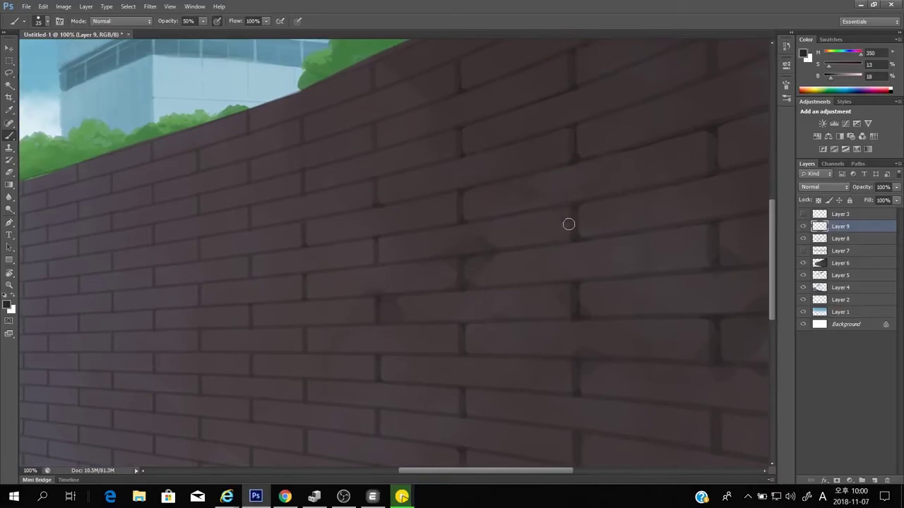
{"action": "left_click", "coordinate": [562, 212]}
{"action": "key", "text": "space"}
{"action": "key", "text": "]"}
{"action": "key", "text": "]"}
{"action": "key", "text": "]"}
{"action": "key", "text": "]"}
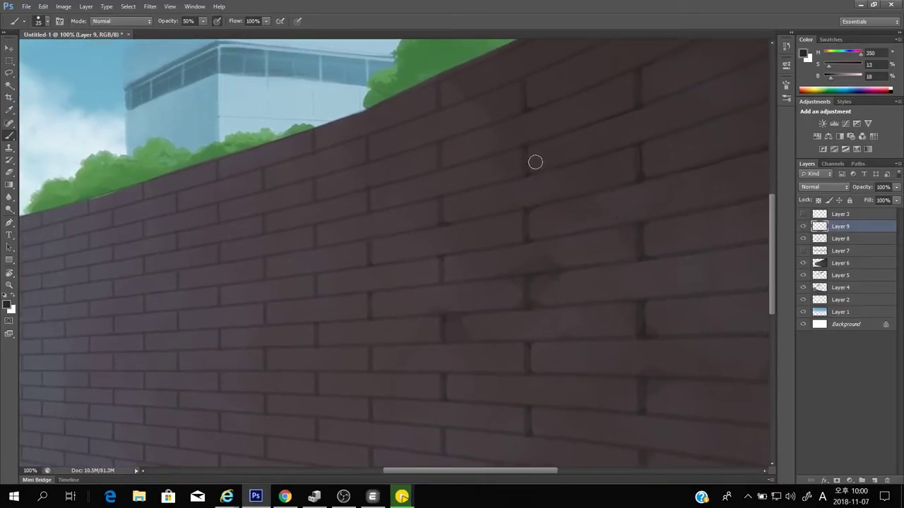
{"action": "mouse_move", "coordinate": [536, 178]}
{"action": "left_mouse_down"}
{"action": "mouse_move", "coordinate": [538, 197]}
{"action": "mouse_move", "coordinate": [556, 172]}
{"action": "mouse_move", "coordinate": [557, 217]}
{"action": "mouse_move", "coordinate": [566, 173]}
{"action": "mouse_move", "coordinate": [571, 224]}
{"action": "left_mouse_up"}
{"action": "scroll", "coordinate": [581, 206], "scroll_direction": "down", "scroll_amount": 5}
{"action": "key", "text": "bracketleft"}
{"action": "key", "text": "bracketleft"}
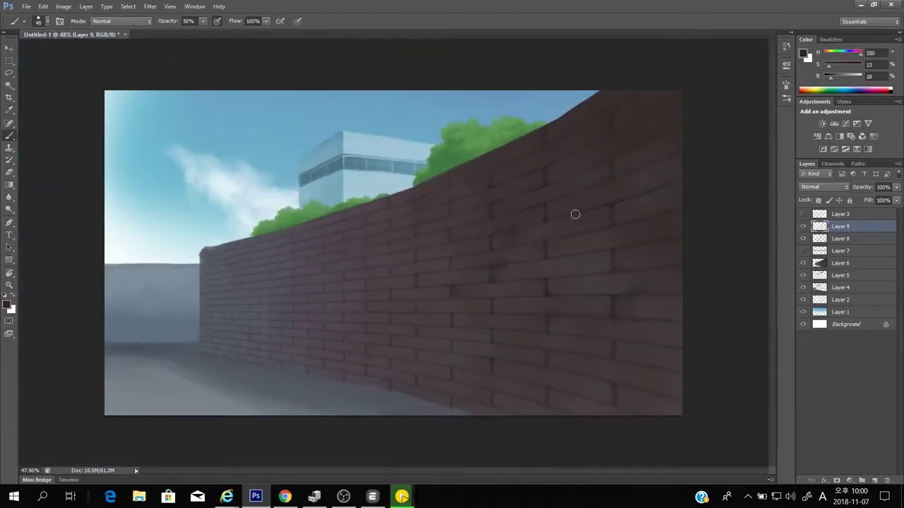
Reduce the brush to about 15 px and refine the stains and joints across the middle and upper brick rows
{"action": "scroll", "coordinate": [506, 241], "scroll_direction": "up", "scroll_amount": 2}
{"action": "key", "text": "bracketleft"}
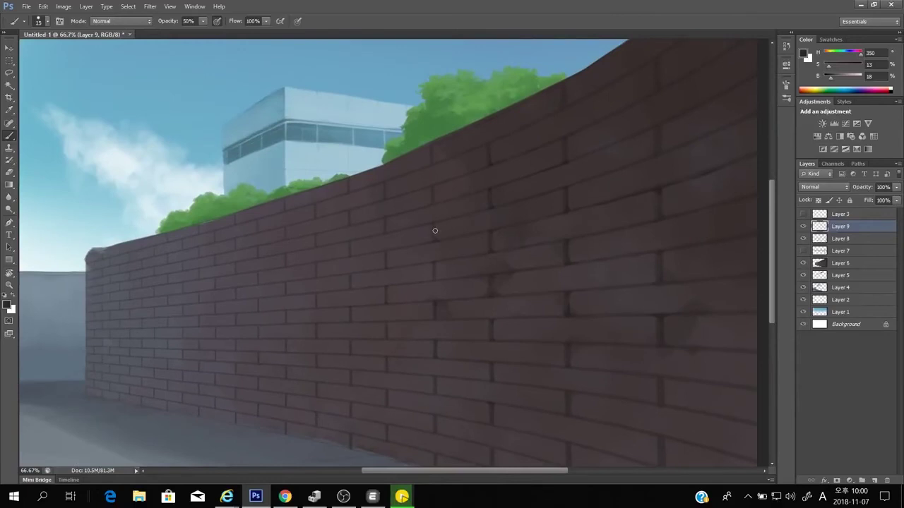
{"action": "key", "text": "bracketleft"}
{"action": "key", "text": "bracketright"}
{"action": "key", "text": "bracketright"}
{"action": "key", "text": "bracketright"}
{"action": "key", "text": "bracketleft"}
{"action": "key", "text": "bracketleft"}
{"action": "key", "text": "bracketleft"}
{"action": "left_click_drag", "start_coordinate": [555, 165], "coordinate": [572, 146]}
{"action": "key", "text": "bracketleft"}
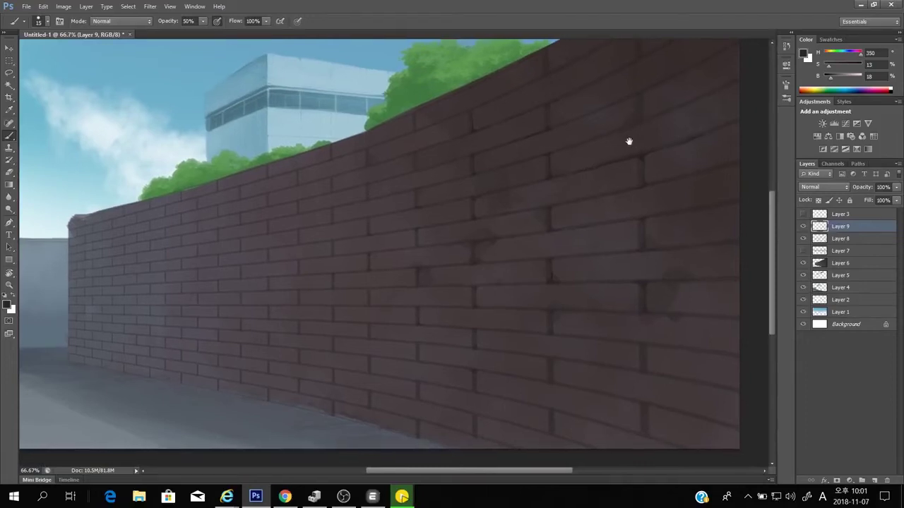
Enlarge the brush to between 25 and 30 px and soften the dark stains on the bricks near the wall's right edge
{"action": "left_click_drag", "start_coordinate": [642, 115], "coordinate": [613, 116]}
{"action": "key", "text": "bracketright"}
{"action": "key", "text": "bracketright"}
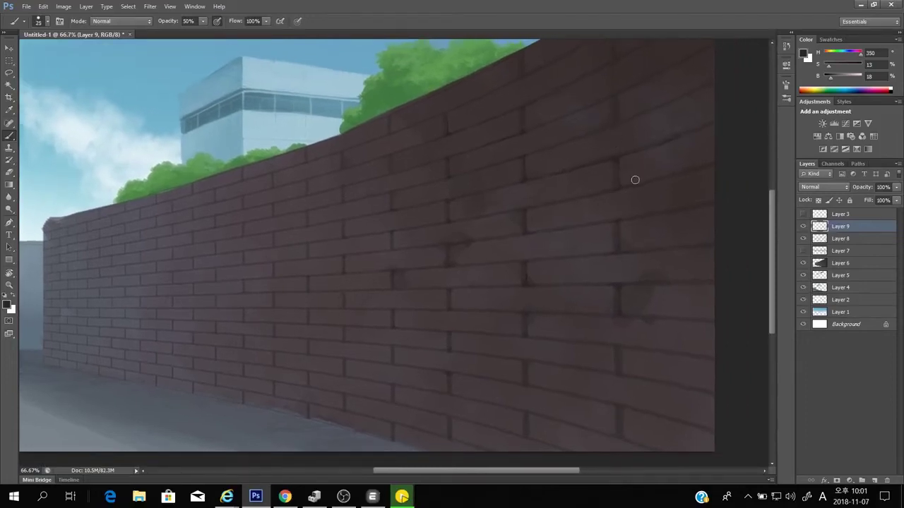
{"action": "key", "text": "bracketleft"}
{"action": "key", "text": "bracketleft"}
{"action": "key", "text": "bracketleft"}
{"action": "key", "text": "bracketright"}
{"action": "key", "text": "bracketright"}
{"action": "key", "text": "bracketright"}
{"action": "key", "text": "bracketright"}
{"action": "key", "text": "bracketright"}
{"action": "key", "text": "bracketright"}
{"action": "key", "text": "bracketleft"}
{"action": "key", "text": "bracketleft"}
Start saving the painting as a Photoshop document
{"action": "key", "text": "ctrl+s"}
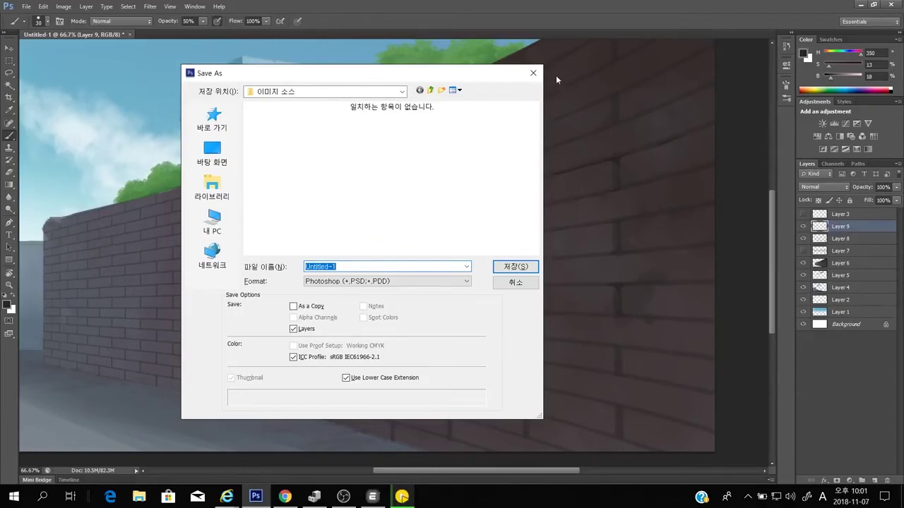
Cancel the save and refine the stains and joints on the wall's right-hand bricks with a smaller brush
{"action": "left_click", "coordinate": [533, 73]}
{"action": "left_click_drag", "start_coordinate": [567, 149], "coordinate": [551, 126]}
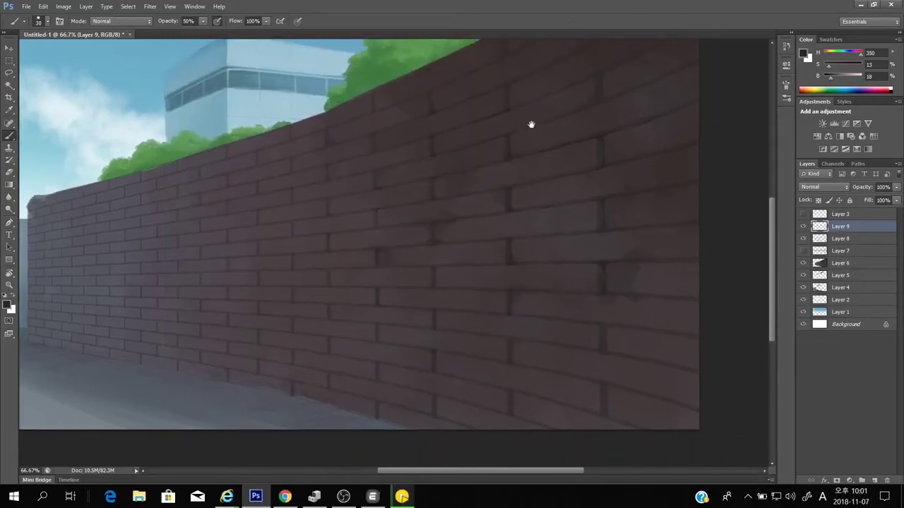
{"action": "key", "text": "bracketleft"}
{"action": "key", "text": "bracketleft"}
{"action": "key", "text": "bracketleft"}
{"action": "key", "text": "bracketright"}
{"action": "key", "text": "bracketleft"}
{"action": "key", "text": "bracketleft"}
{"action": "mouse_move", "coordinate": [540, 197]}
{"action": "left_mouse_down"}
{"action": "mouse_move", "coordinate": [593, 151]}
{"action": "mouse_move", "coordinate": [587, 157]}
{"action": "left_mouse_up"}
Enlarge the brush to between 50 and 70 px and paint soft dark stains over the wall's lower-right bricks
{"action": "key", "text": "bracketright"}
{"action": "key", "text": "bracketright"}
{"action": "key", "text": "bracketright"}
{"action": "key", "text": "bracketright"}
{"action": "key", "text": "bracketright"}
{"action": "key", "text": "bracketright"}
{"action": "key", "text": "bracketright"}
{"action": "key", "text": "bracketright"}
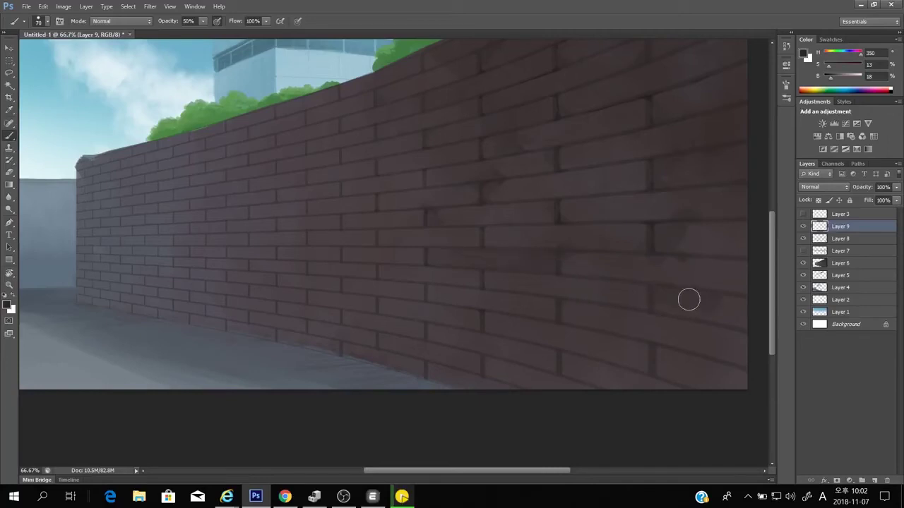
{"action": "scroll", "coordinate": [745, 306], "scroll_direction": "down", "scroll_amount": 1}
{"action": "scroll", "coordinate": [584, 283], "scroll_direction": "down", "scroll_amount": 1}
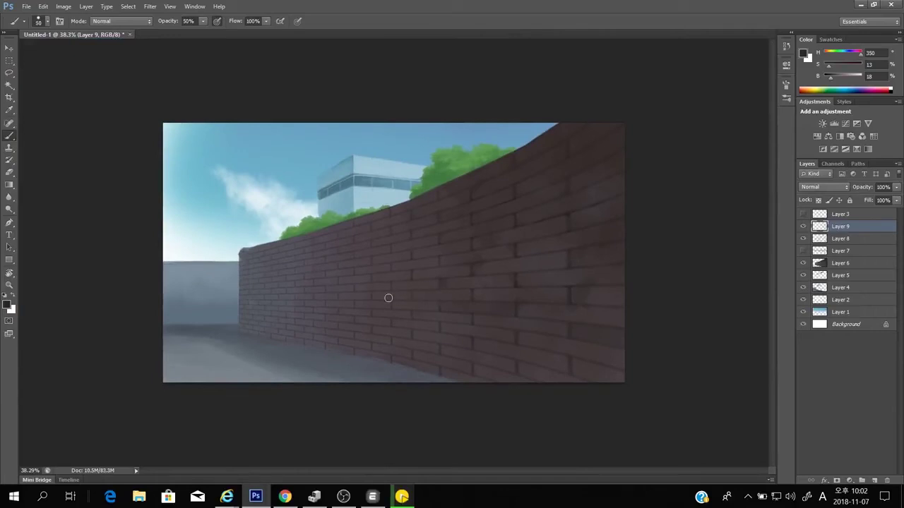
Reduce the brush to about 10 px and darken individual bricks in the middle and lower middle of the wall
{"action": "key", "text": "bracketleft"}
{"action": "key", "text": "bracketleft"}
{"action": "key", "text": "bracketleft"}
{"action": "left_click_drag", "start_coordinate": [402, 322], "coordinate": [468, 328]}
{"action": "key", "text": "bracketleft"}
{"action": "key", "text": "bracketleft"}
{"action": "key", "text": "bracketleft"}
{"action": "scroll", "coordinate": [473, 249], "scroll_direction": "up", "scroll_amount": 2}
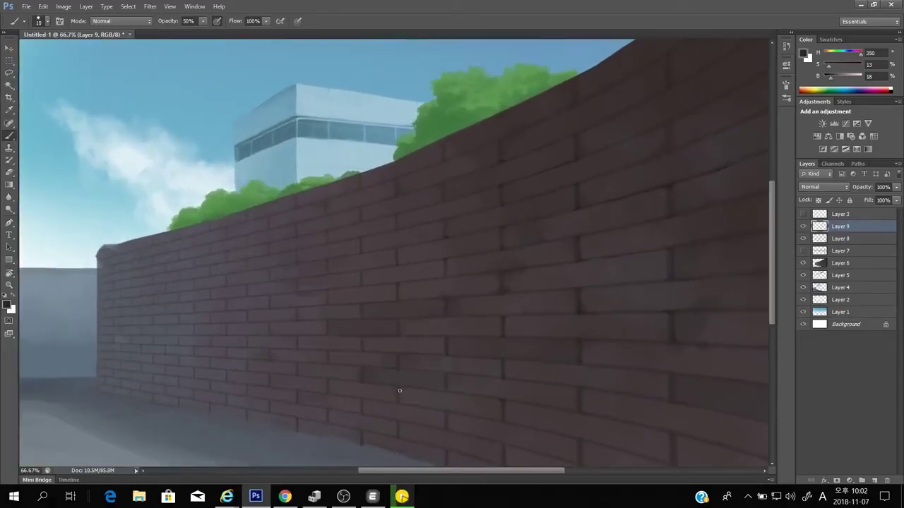
{"action": "scroll", "coordinate": [520, 210], "scroll_direction": "up", "scroll_amount": 1}
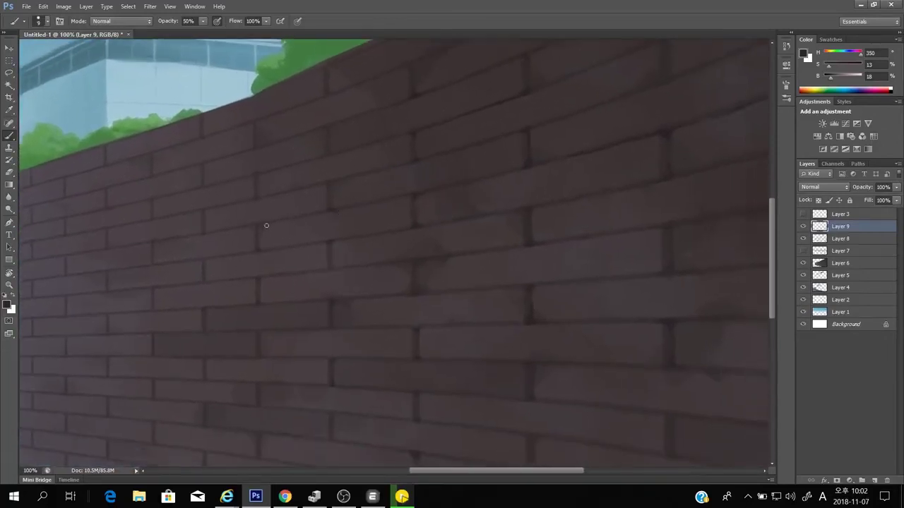
Make Layer 6 active, sample the brick brown and lighten the foreground colour to 38% brightness
{"action": "key", "text": "ctrl+0"}
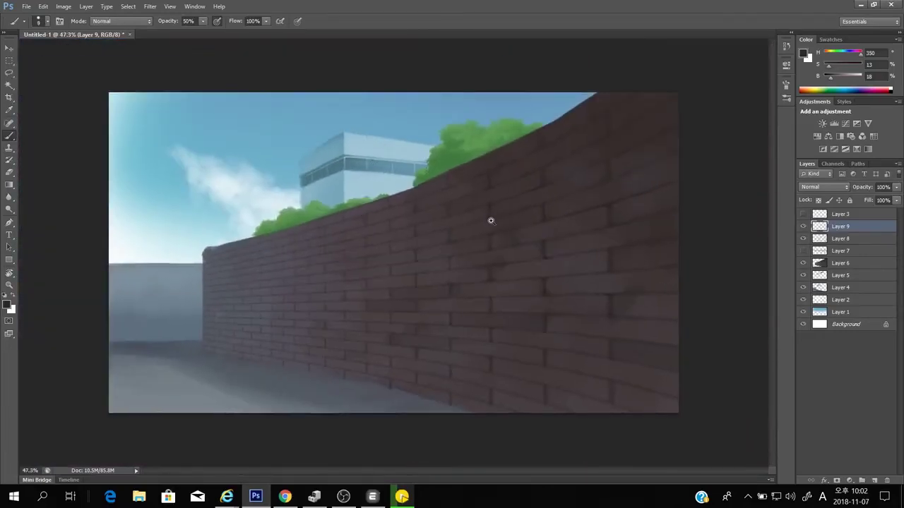
{"action": "key", "text": "ctrl+plus"}
{"action": "key", "text": "ctrl+plus"}
{"action": "left_click", "coordinate": [820, 264]}
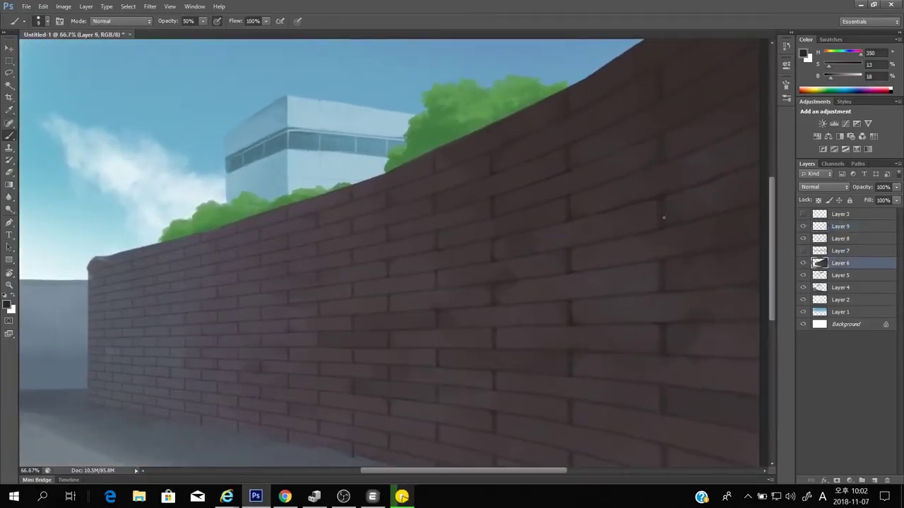
{"action": "key", "text": "e"}
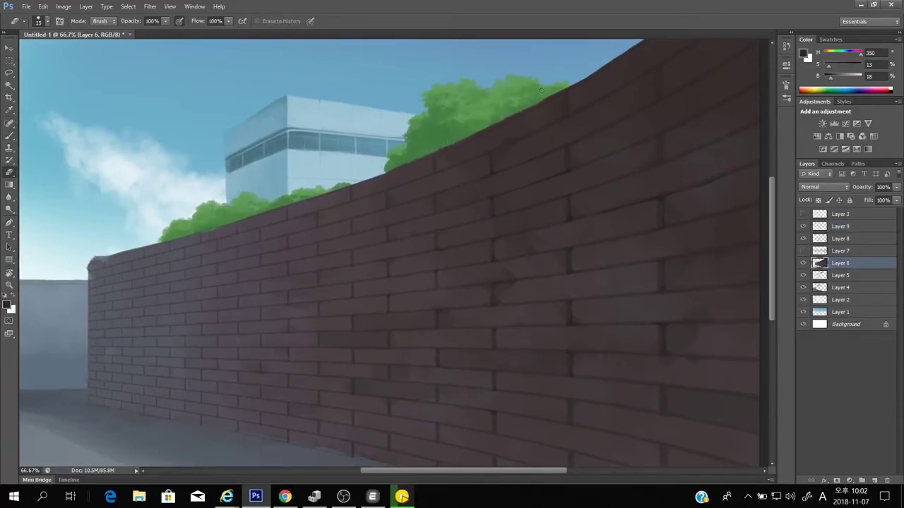
{"action": "key", "text": "b"}
{"action": "left_click", "coordinate": [591, 223], "text": "alt"}
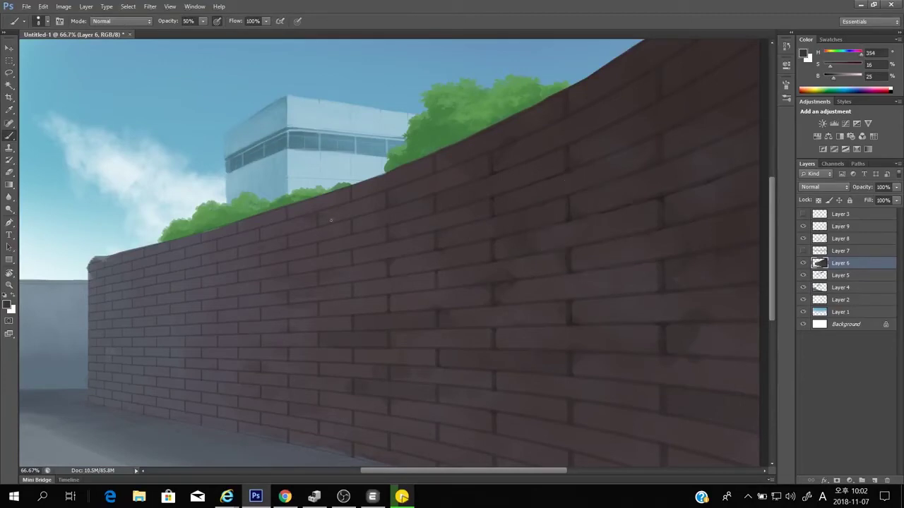
{"action": "left_click", "coordinate": [9, 305]}
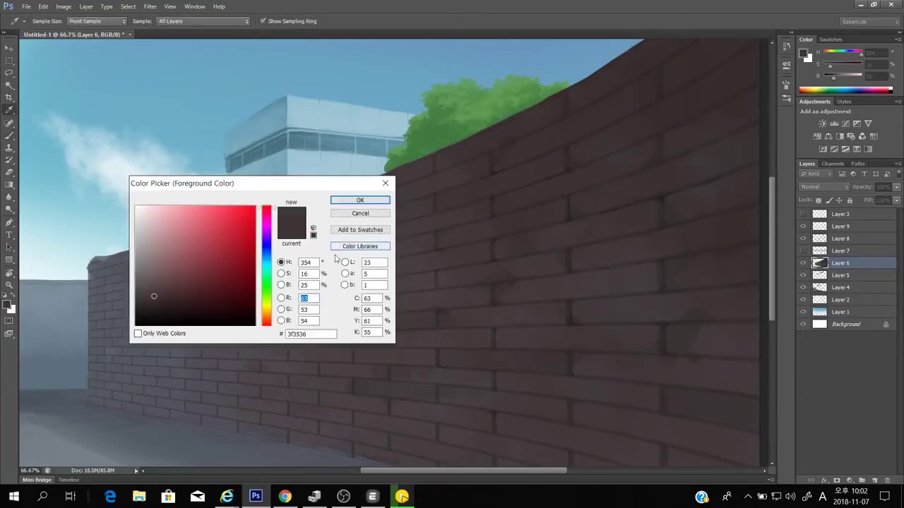
{"action": "left_click", "coordinate": [376, 203]}
With a 4 to 5 px brush, paint thin light highlights along the brick edges in the wall's upper right
{"action": "scroll", "coordinate": [558, 187], "scroll_direction": "up", "scroll_amount": 1}
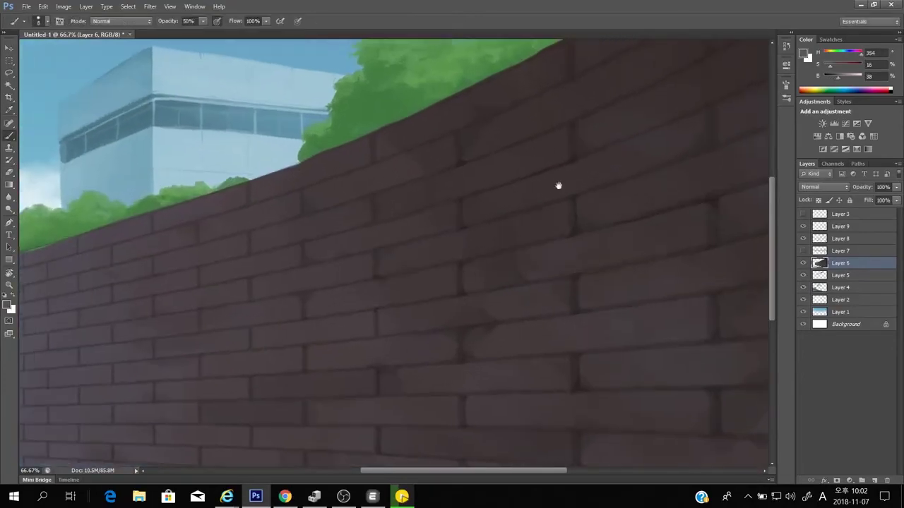
{"action": "left_click_drag", "start_coordinate": [504, 255], "coordinate": [481, 247]}
{"action": "key", "text": "["}
{"action": "key", "text": "["}
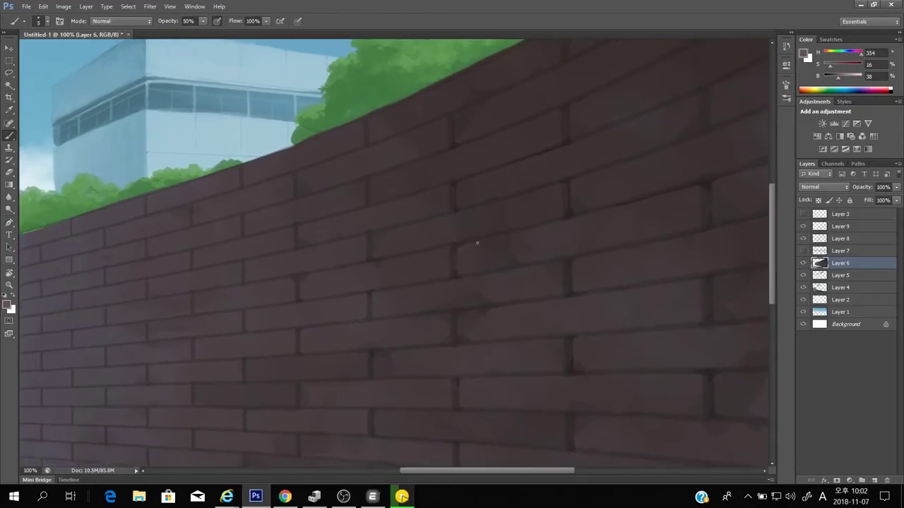
{"action": "key", "text": "bracketleft"}
{"action": "left_click_drag", "start_coordinate": [657, 202], "coordinate": [609, 189]}
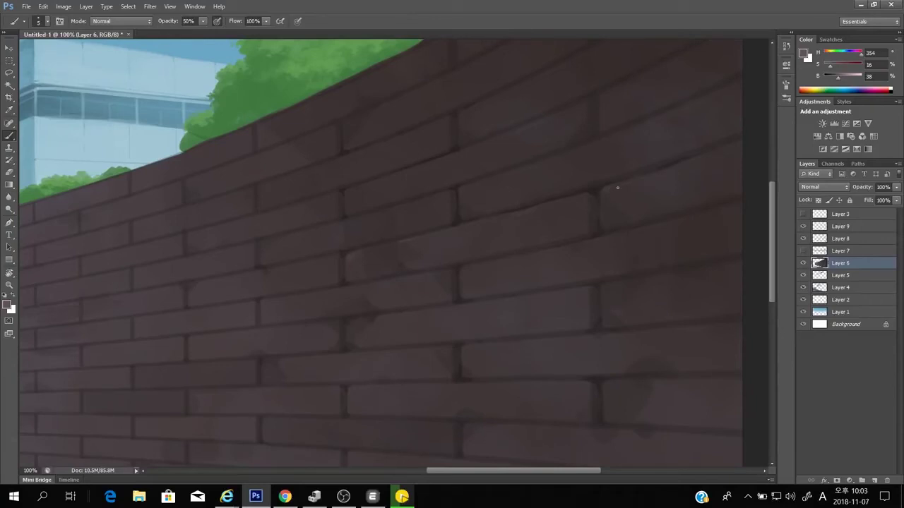
{"action": "left_click_drag", "start_coordinate": [642, 193], "coordinate": [575, 243]}
{"action": "scroll", "coordinate": [575, 243], "scroll_direction": "up", "scroll_amount": 3}
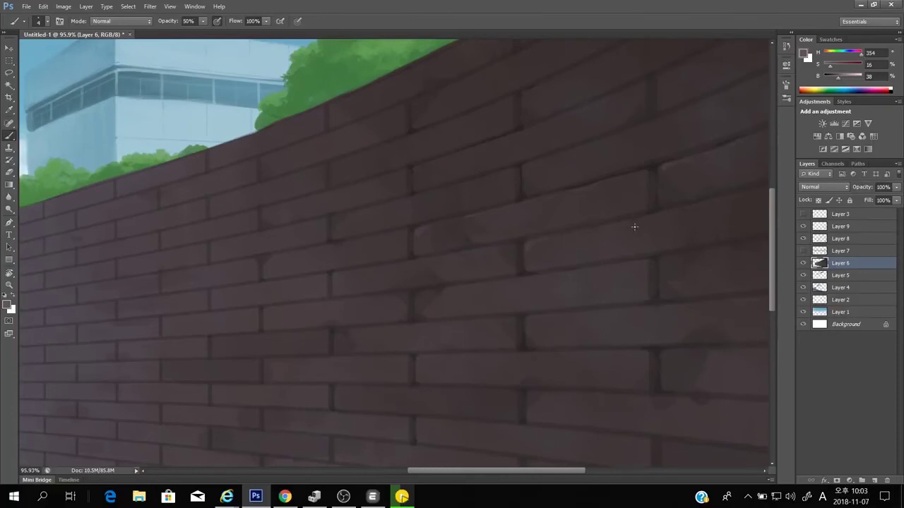
{"action": "key", "text": "space"}
{"action": "mouse_move", "coordinate": [642, 173]}
{"action": "left_mouse_down"}
{"action": "mouse_move", "coordinate": [611, 176]}
{"action": "mouse_move", "coordinate": [639, 174]}
{"action": "left_mouse_up"}
{"action": "left_click_drag", "start_coordinate": [542, 282], "coordinate": [564, 226]}
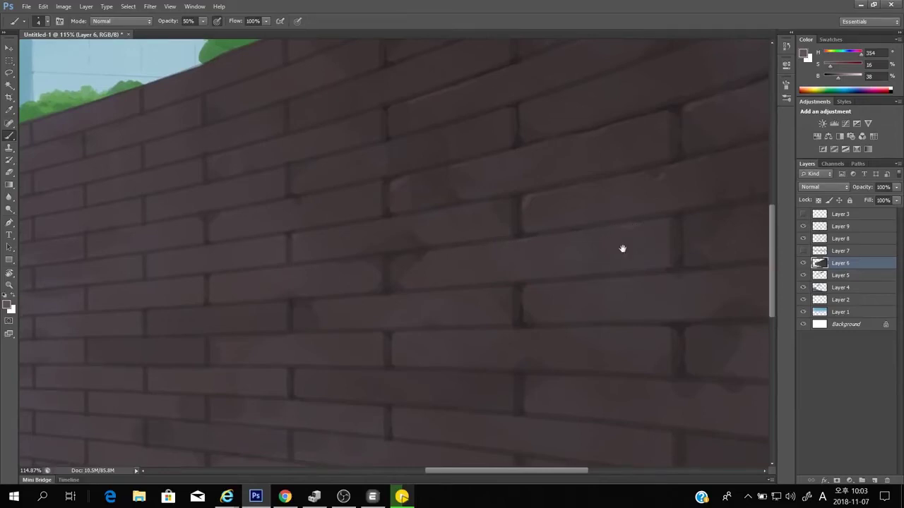
Continue the thin light edge highlights on the bricks across the wall's middle rows with a 4 to 5 px brush
{"action": "scroll", "coordinate": [622, 248], "scroll_direction": "down", "scroll_amount": 2}
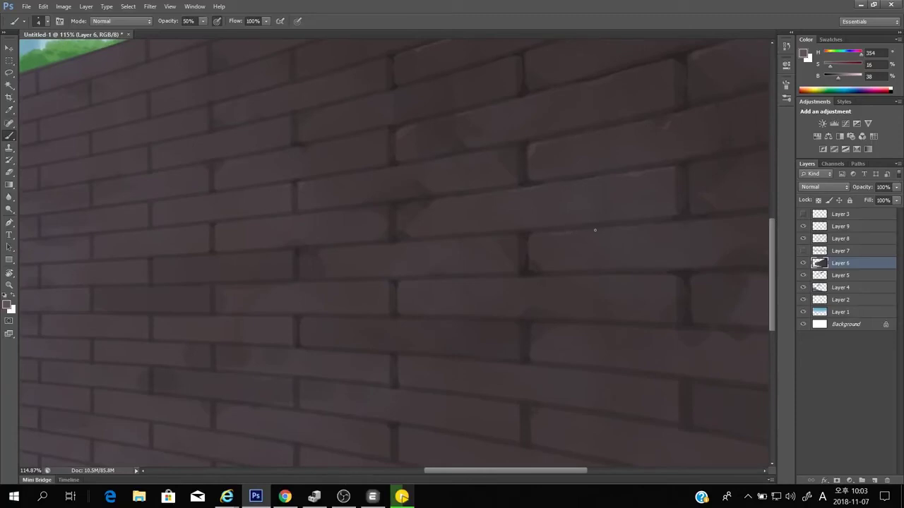
{"action": "left_click_drag", "start_coordinate": [499, 228], "coordinate": [597, 208]}
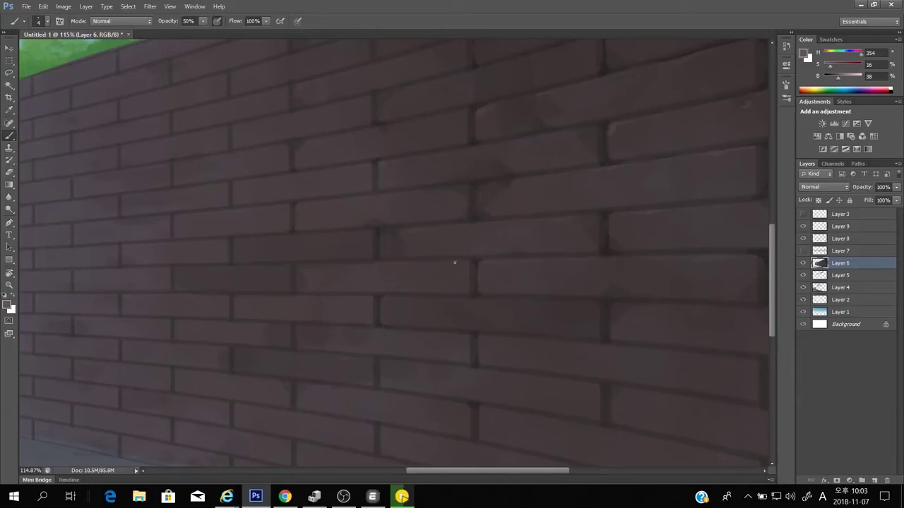
{"action": "left_click_drag", "start_coordinate": [412, 202], "coordinate": [553, 216]}
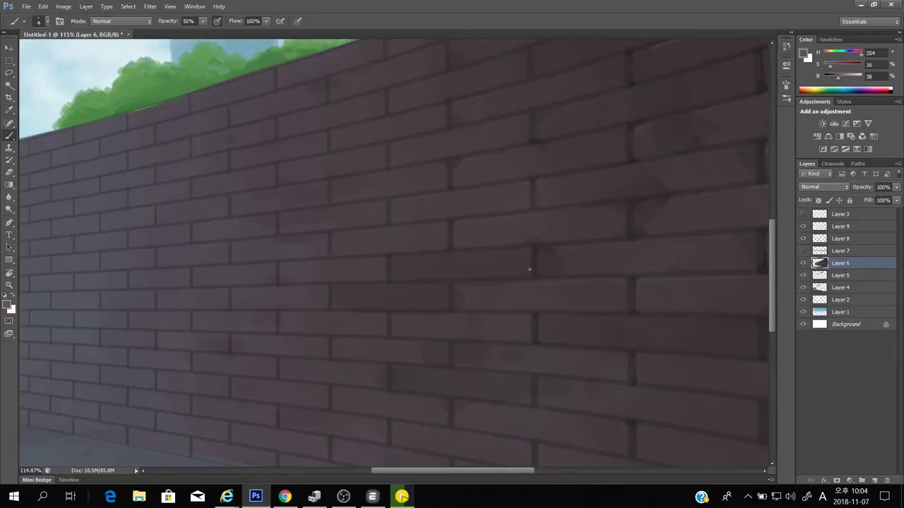
{"action": "mouse_move", "coordinate": [583, 311]}
{"action": "left_mouse_down"}
{"action": "mouse_move", "coordinate": [537, 314]}
{"action": "mouse_move", "coordinate": [557, 314]}
{"action": "left_mouse_up"}
{"action": "scroll", "coordinate": [572, 285], "scroll_direction": "up", "scroll_amount": 2}
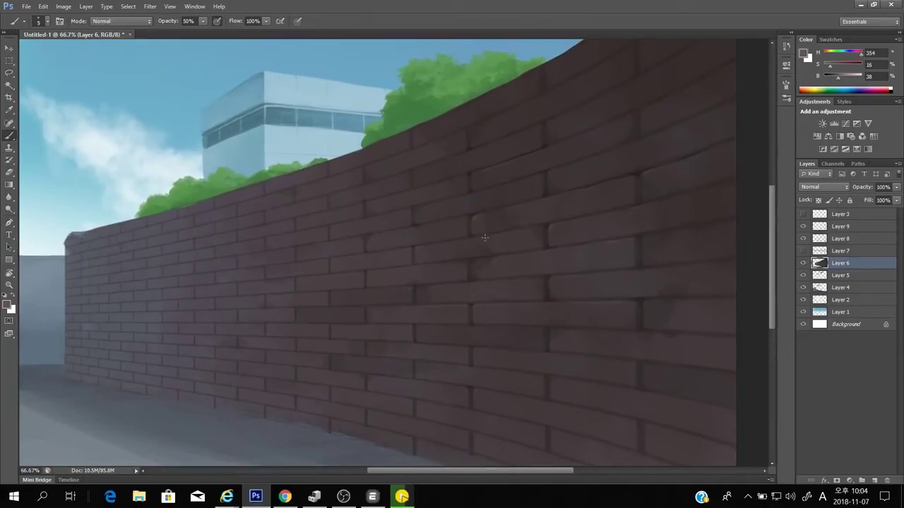
{"action": "left_click_drag", "start_coordinate": [665, 282], "coordinate": [645, 281]}
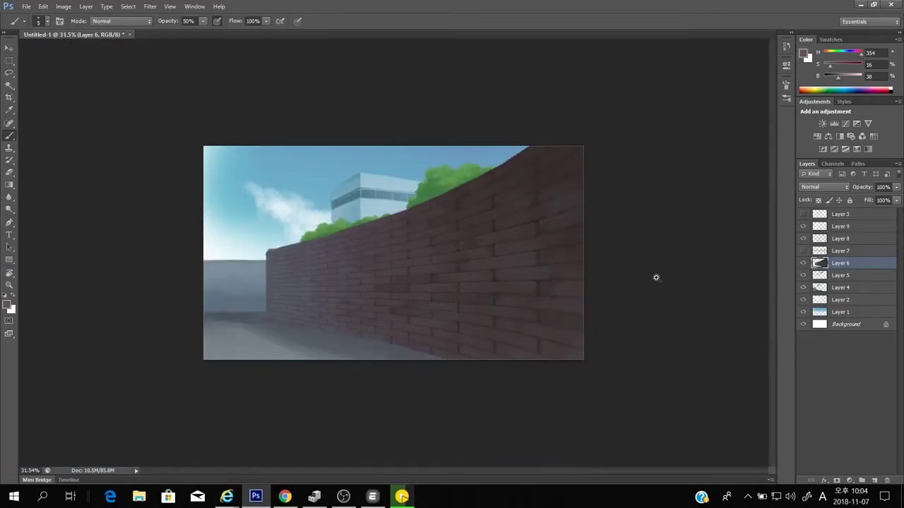
Compare the wall with Layer 6 and Layer 8 hidden and shown to check the base and the joint lines
{"action": "left_click", "coordinate": [573, 283], "text": "ctrl"}
{"action": "left_click", "coordinate": [574, 283], "text": "ctrl"}
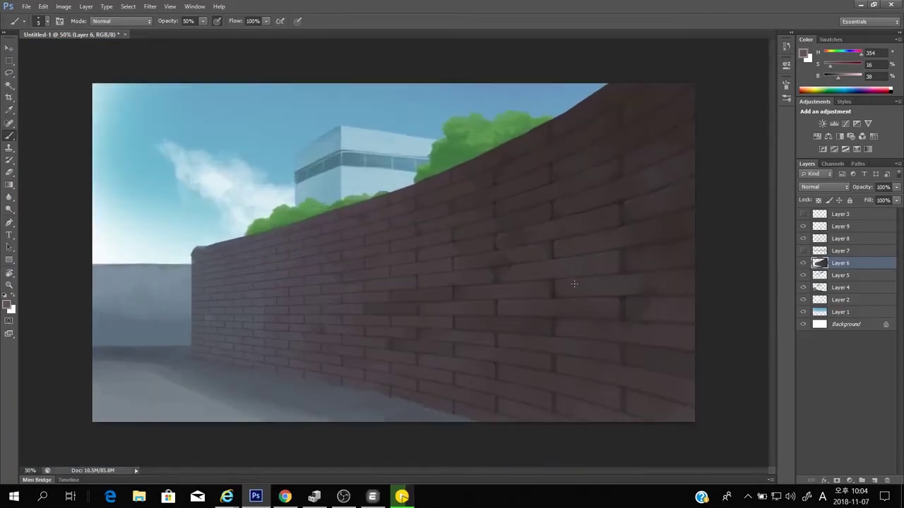
{"action": "key", "text": "e"}
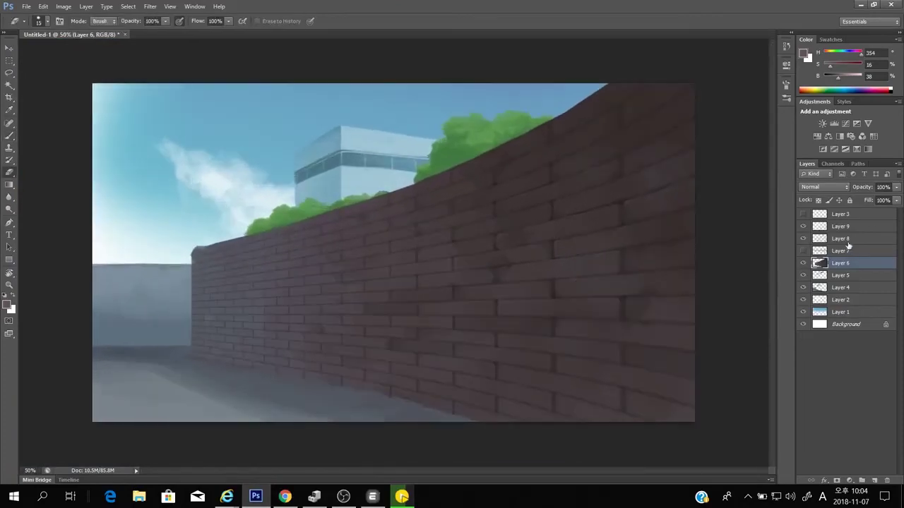
{"action": "left_click", "coordinate": [803, 263]}
{"action": "left_click", "coordinate": [802, 263]}
{"action": "left_click", "coordinate": [804, 241]}
{"action": "left_click", "coordinate": [805, 241]}
{"action": "left_click", "coordinate": [805, 241]}
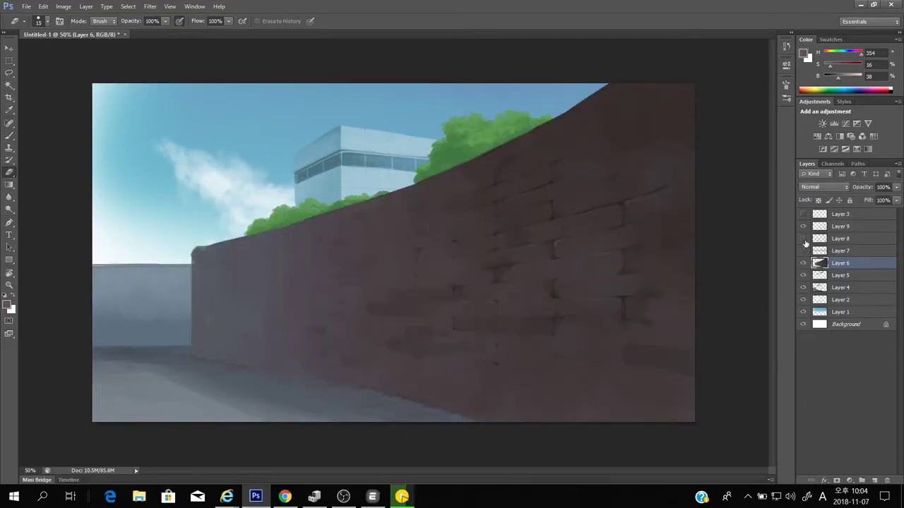
{"action": "left_click", "coordinate": [804, 241]}
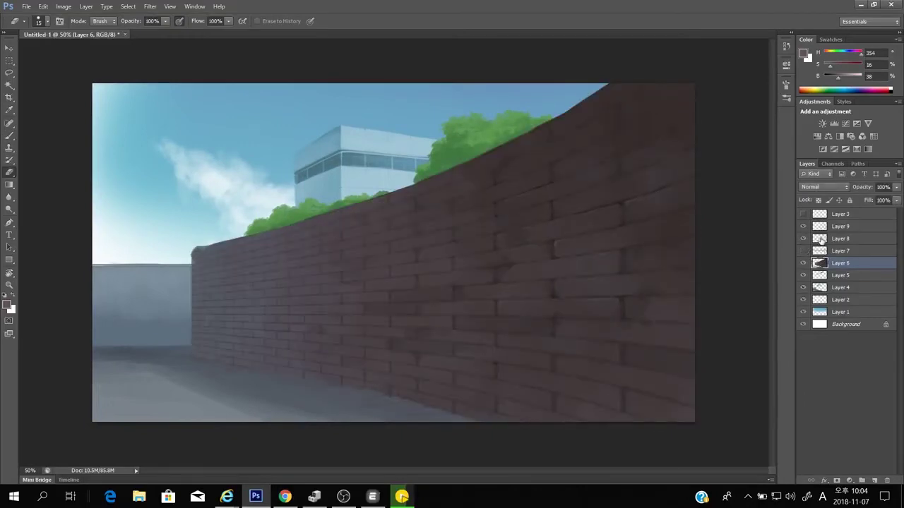
Make Layer 8 active and thin the joint lines in the wall's upper-right rows with a 5 to 6 px eraser
{"action": "left_click", "coordinate": [820, 239]}
{"action": "left_click", "coordinate": [804, 241]}
{"action": "left_click", "coordinate": [804, 241]}
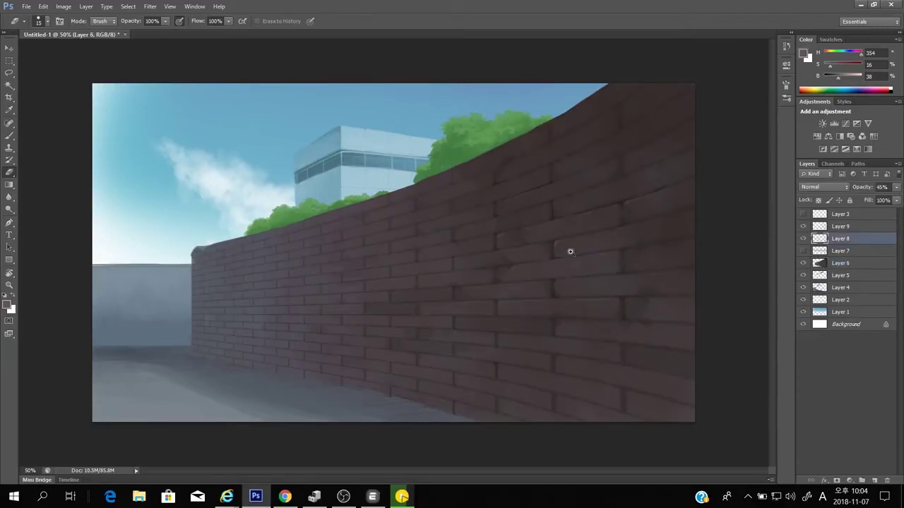
{"action": "scroll", "coordinate": [568, 250], "scroll_direction": "up", "scroll_amount": 1}
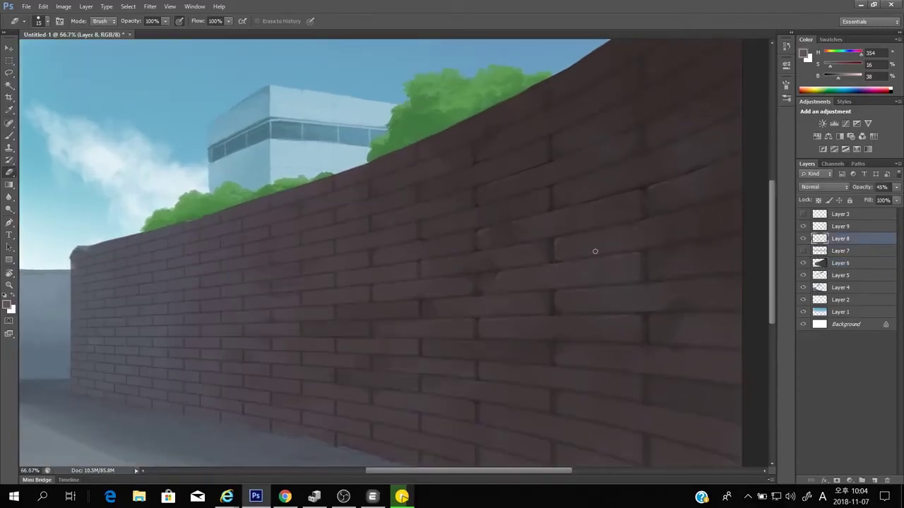
{"action": "scroll", "coordinate": [504, 224], "scroll_direction": "up", "scroll_amount": 1}
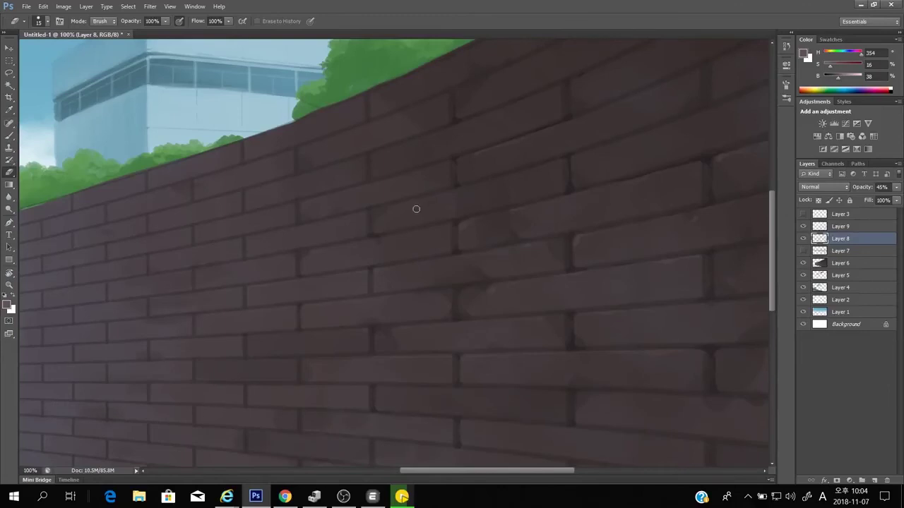
{"action": "left_click", "coordinate": [803, 239]}
{"action": "left_click", "coordinate": [803, 239]}
{"action": "left_click_drag", "start_coordinate": [454, 182], "coordinate": [470, 186]}
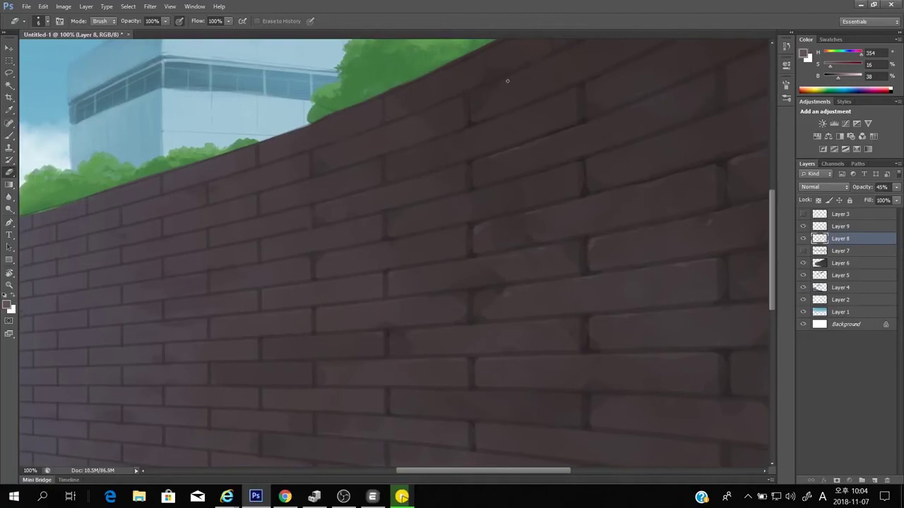
{"action": "left_click_drag", "start_coordinate": [483, 150], "coordinate": [508, 107]}
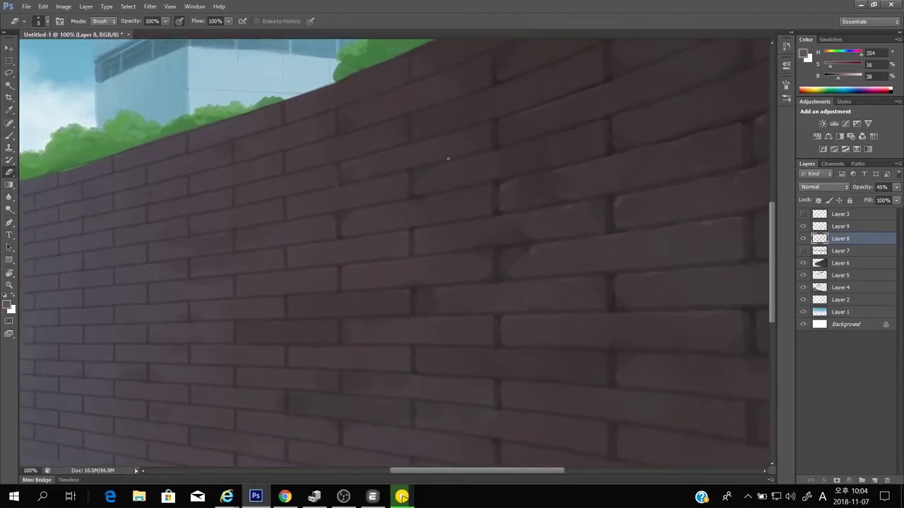
Continue thinning the joint lines toward the wall's middle and far end with a 5 to 8 px eraser
{"action": "left_click_drag", "start_coordinate": [419, 182], "coordinate": [477, 180]}
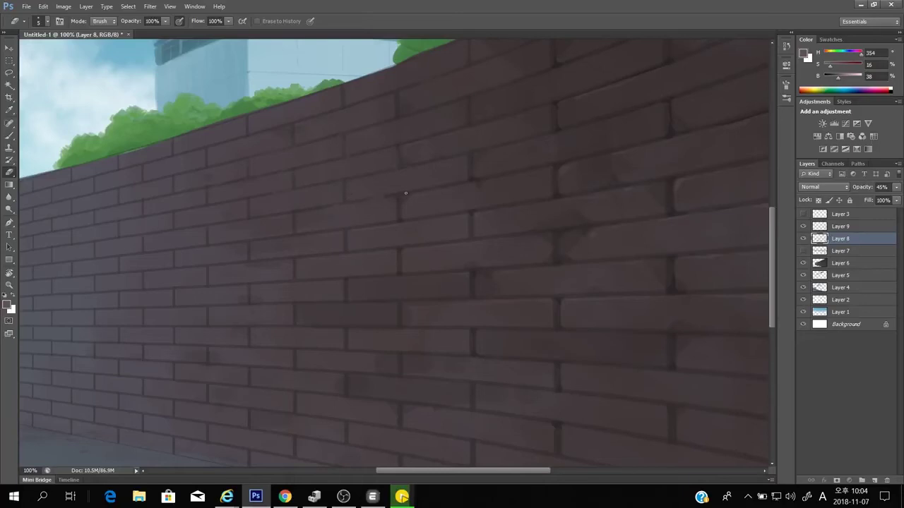
{"action": "left_click_drag", "start_coordinate": [381, 207], "coordinate": [426, 200]}
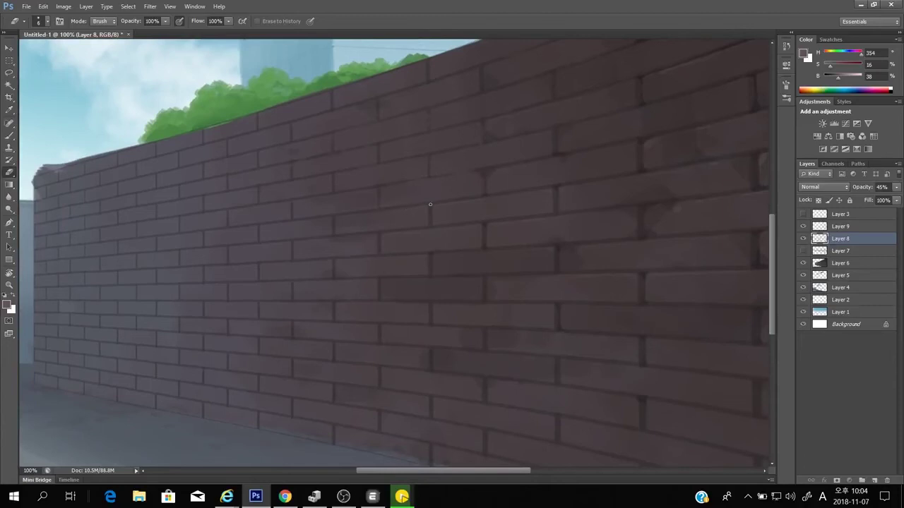
{"action": "left_click_drag", "start_coordinate": [543, 201], "coordinate": [540, 187]}
{"action": "key", "text": "bracketleft"}
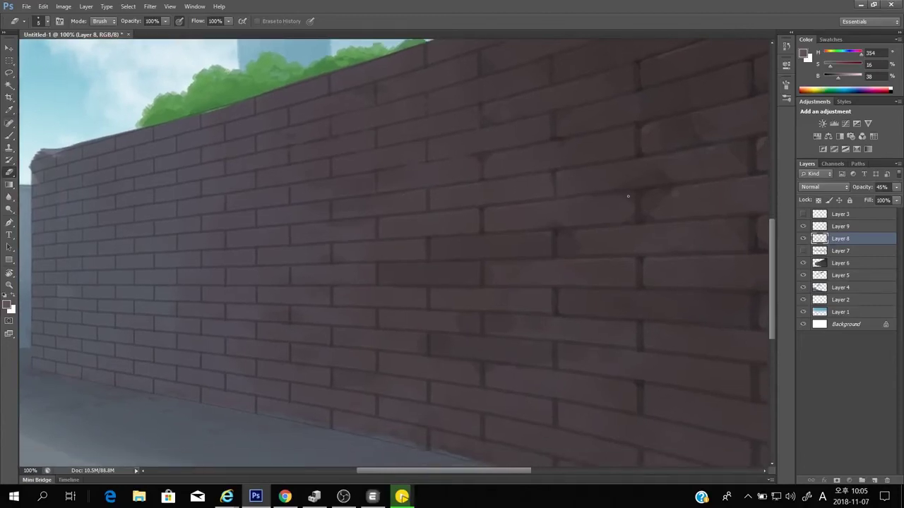
{"action": "scroll", "coordinate": [627, 196], "scroll_direction": "down", "scroll_amount": 3}
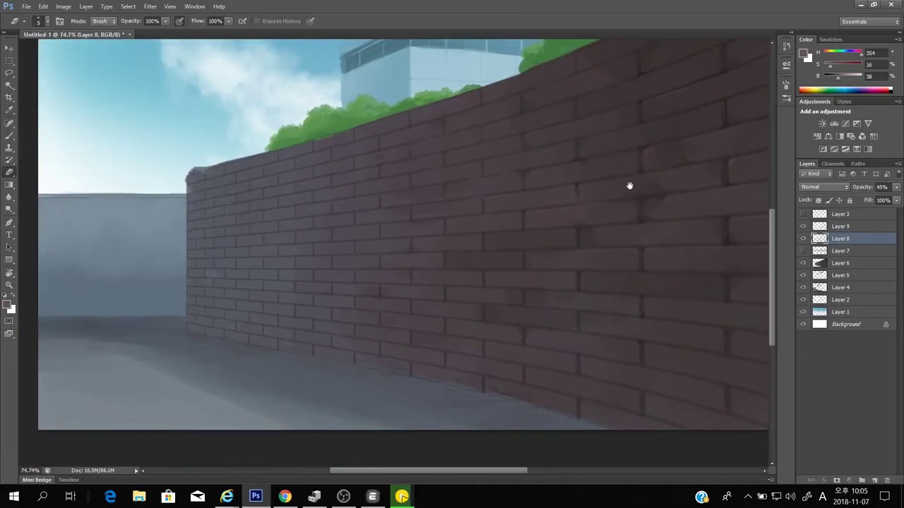
{"action": "left_click_drag", "start_coordinate": [629, 186], "coordinate": [628, 183]}
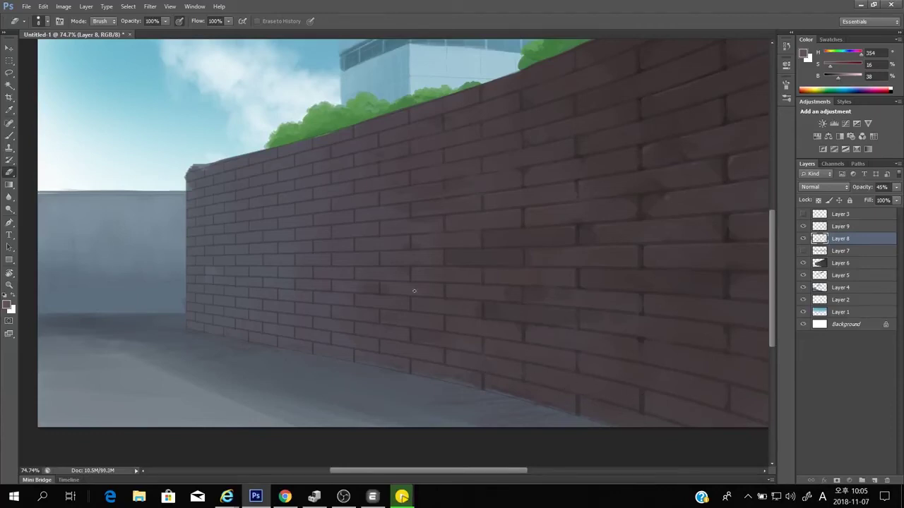
Choose a rough textured eraser tip and fade the joint lines at the wall's far end on Layer 8
{"action": "right_click", "coordinate": [438, 241]}
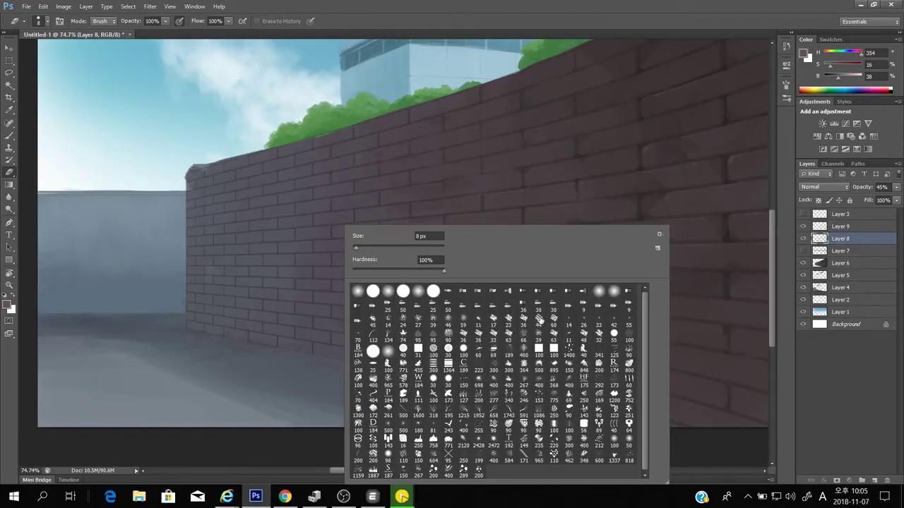
{"action": "left_click", "coordinate": [539, 319]}
{"action": "left_click", "coordinate": [468, 39]}
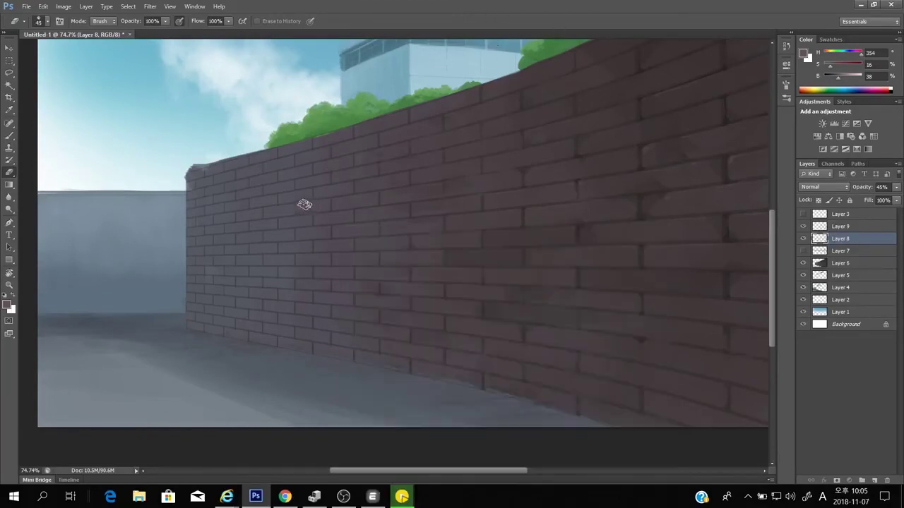
{"action": "key", "text": "bracketright"}
{"action": "key", "text": "bracketright"}
{"action": "key", "text": "bracketright"}
{"action": "key", "text": "bracketright"}
{"action": "key", "text": "bracketright"}
{"action": "key", "text": "bracketright"}
{"action": "key", "text": "bracketright"}
{"action": "key", "text": "bracketright"}
{"action": "key", "text": "bracketright"}
{"action": "key", "text": "bracketright"}
{"action": "key", "text": "bracketright"}
{"action": "key", "text": "bracketright"}
{"action": "key", "text": "bracketright"}
{"action": "key", "text": "bracketright"}
{"action": "key", "text": "bracketright"}
{"action": "key", "text": "bracketright"}
{"action": "key", "text": "bracketright"}
{"action": "key", "text": "bracketright"}
{"action": "key", "text": "bracketleft"}
{"action": "key", "text": "bracketleft"}
{"action": "key", "text": "bracketleft"}
{"action": "key", "text": "bracketleft"}
{"action": "key", "text": "bracketleft"}
{"action": "key", "text": "bracketleft"}
{"action": "key", "text": "bracketleft"}
{"action": "key", "text": "bracketleft"}
{"action": "key", "text": "bracketleft"}
{"action": "key", "text": "bracketleft"}
{"action": "key", "text": "bracketleft"}
{"action": "key", "text": "bracketleft"}
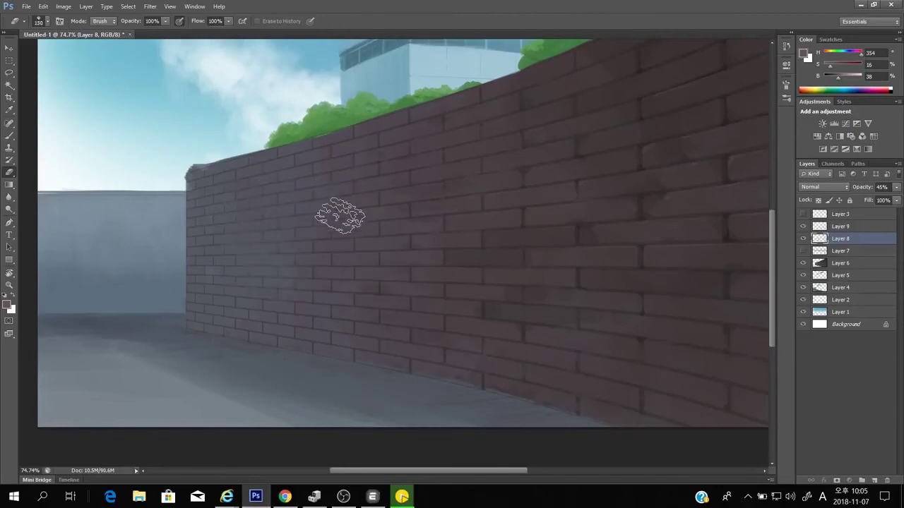
Soften the joint lines along the wall's lower far part with the textured eraser enlarged to 250 px
{"action": "key", "text": "bracketright"}
{"action": "key", "text": "bracketright"}
{"action": "key", "text": "bracketright"}
{"action": "key", "text": "bracketright"}
{"action": "key", "text": "bracketright"}
{"action": "key", "text": "bracketright"}
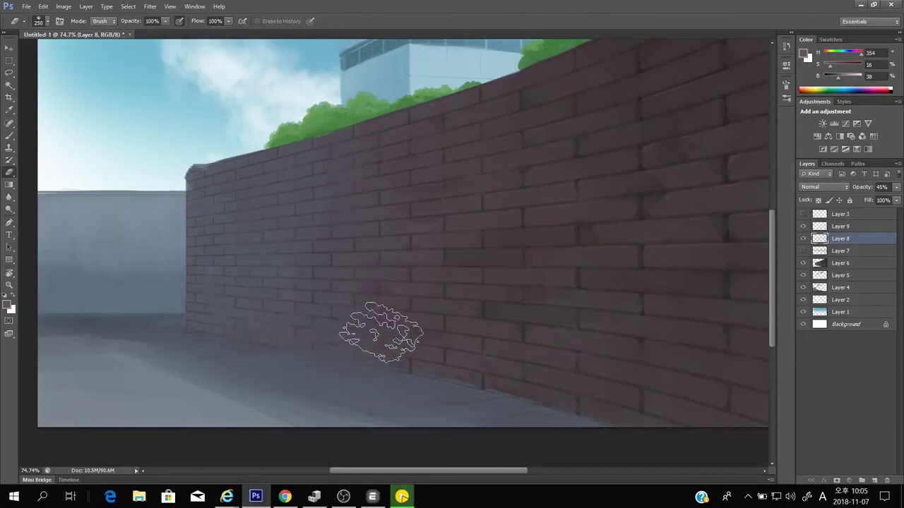
{"action": "key", "text": "bracketleft"}
{"action": "key", "text": "bracketleft"}
{"action": "key", "text": "bracketleft"}
{"action": "key", "text": "bracketleft"}
{"action": "key", "text": "bracketleft"}
{"action": "key", "text": "bracketleft"}
{"action": "key", "text": "bracketleft"}
{"action": "key", "text": "bracketleft"}
{"action": "key", "text": "bracketleft"}
{"action": "key", "text": "bracketleft"}
{"action": "key", "text": "bracketleft"}
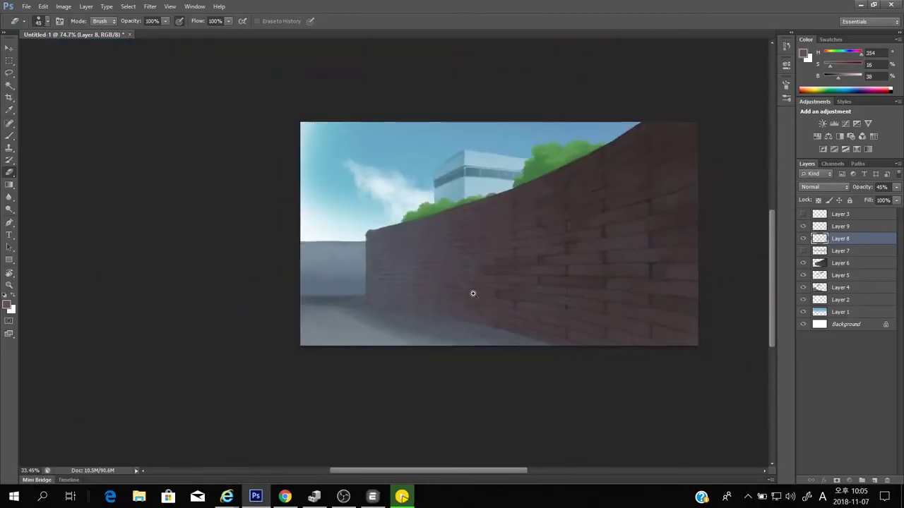
{"action": "scroll", "coordinate": [494, 283], "scroll_direction": "down", "scroll_amount": 4}
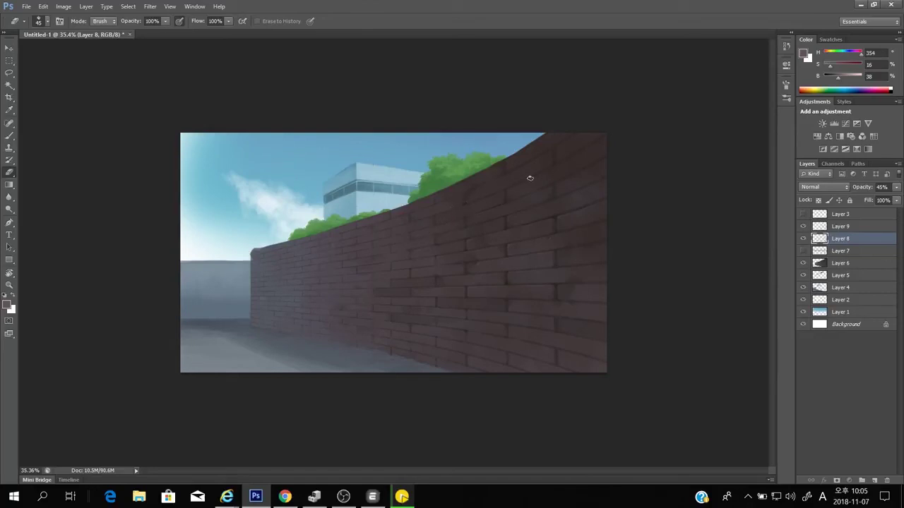
{"action": "key", "text": "ctrl+s"}
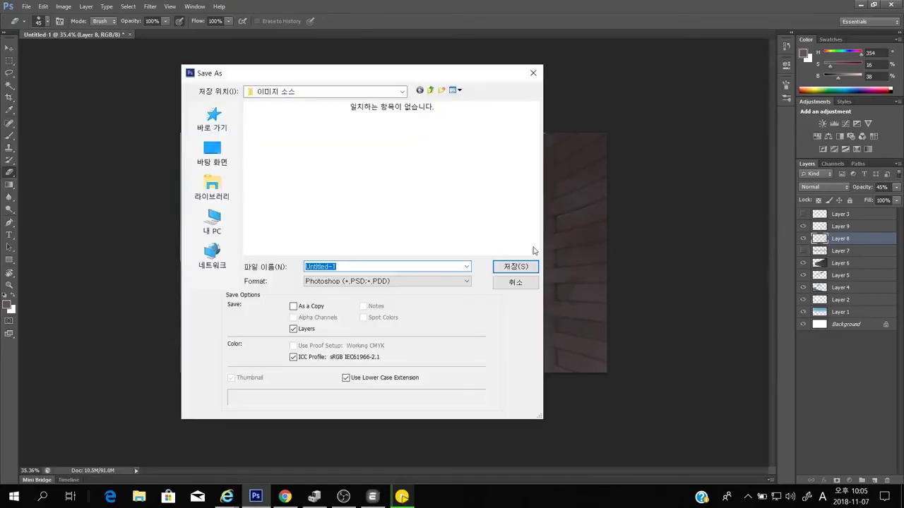
{"action": "left_click", "coordinate": [522, 282]}
Check the sketch on Layer 3, hide it again, and add a new layer above Layer 9 for brush work
{"action": "left_click", "coordinate": [836, 227]}
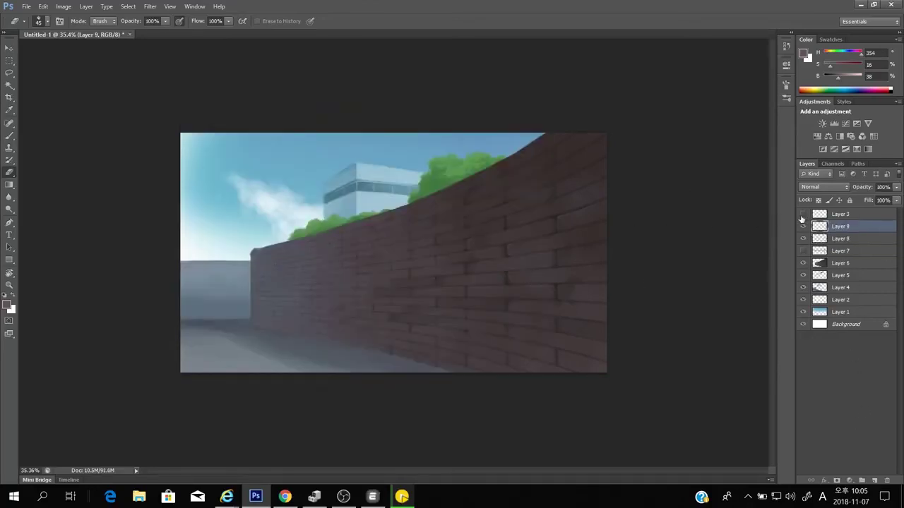
{"action": "left_click", "coordinate": [802, 214]}
{"action": "left_click", "coordinate": [802, 214]}
{"action": "left_click", "coordinate": [873, 480]}
{"action": "key", "text": "b"}
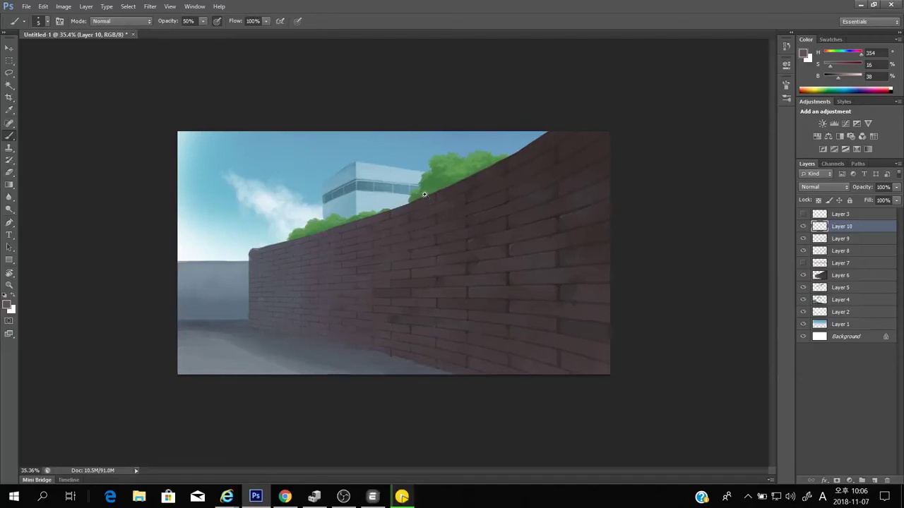
Set the foreground colour to a light beige with hue 42°, saturation 15% and brightness 78%
{"action": "key", "text": "ctrl+plus"}
{"action": "scroll", "coordinate": [362, 189], "scroll_direction": "up", "scroll_amount": 1}
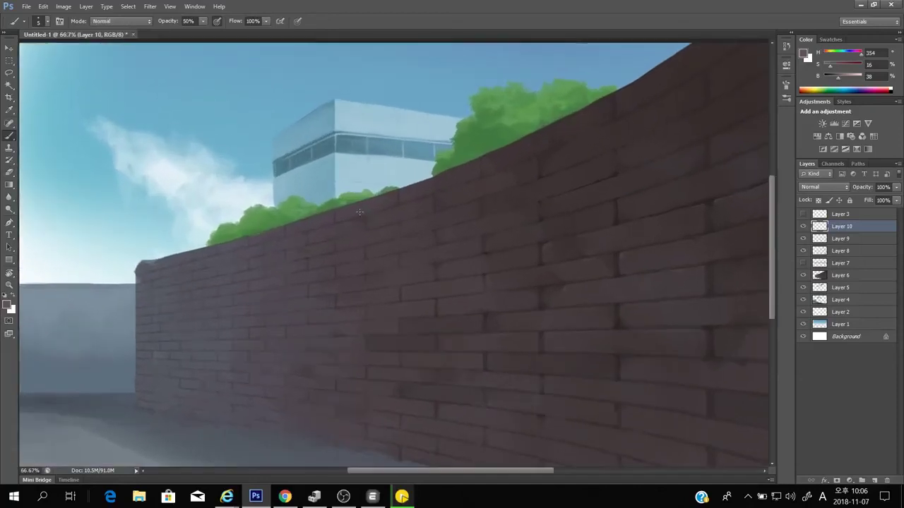
{"action": "scroll", "coordinate": [475, 155], "scroll_direction": "up", "scroll_amount": 1}
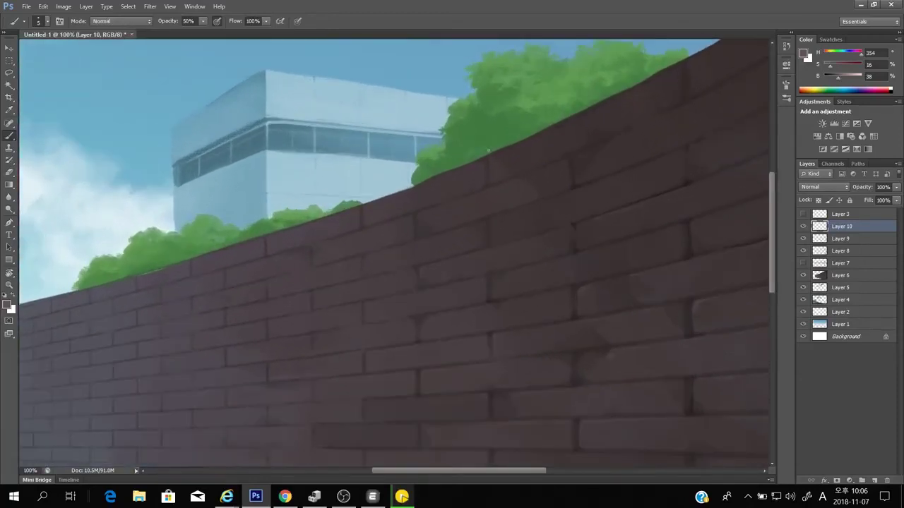
{"action": "left_click", "coordinate": [11, 308]}
{"action": "left_click", "coordinate": [267, 315]}
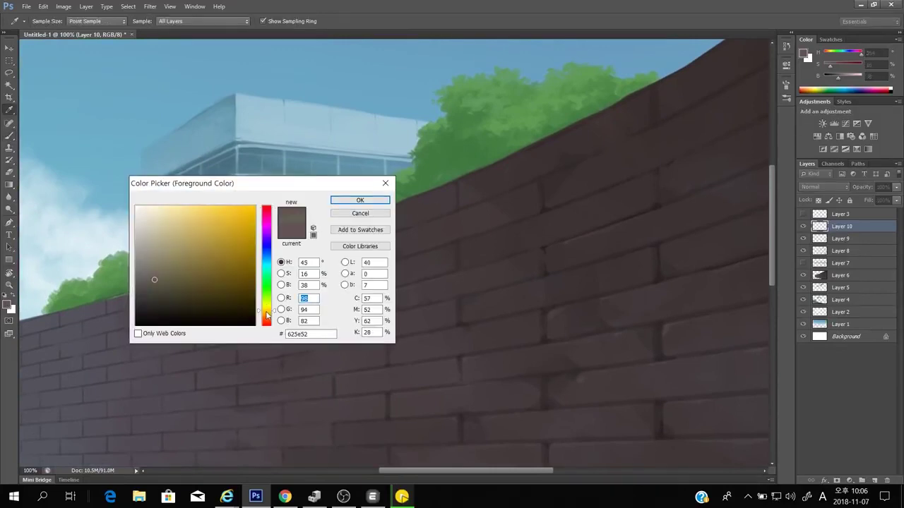
{"action": "left_click_drag", "start_coordinate": [161, 258], "coordinate": [153, 232]}
{"action": "left_click", "coordinate": [364, 201]}
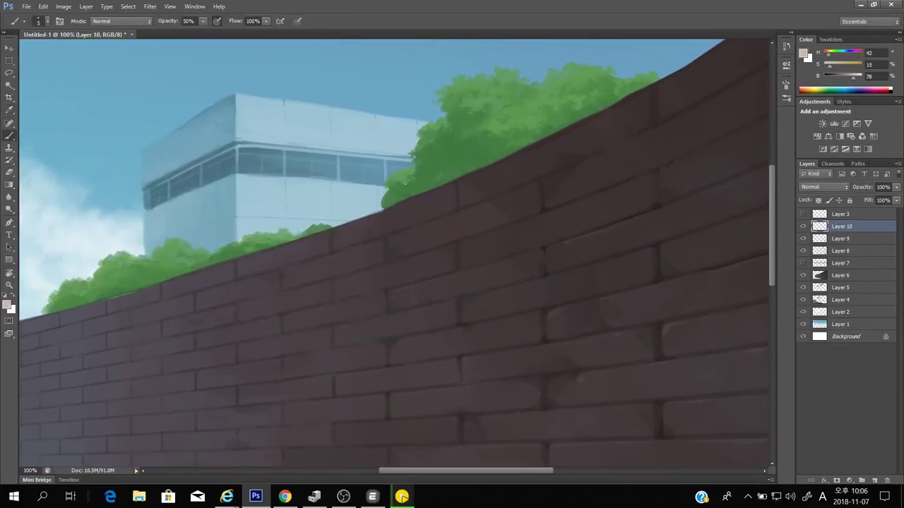
Paint a thin beige highlight on the wall's top edge beneath the building and large bush with a 5 px brush at 50% opacity
{"action": "left_click_drag", "start_coordinate": [436, 182], "coordinate": [512, 139]}
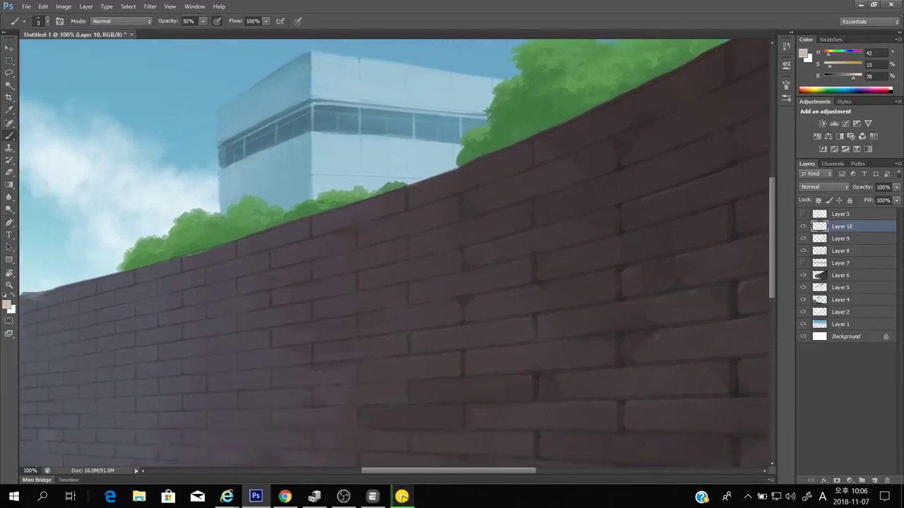
{"action": "left_click_drag", "start_coordinate": [433, 175], "coordinate": [511, 146]}
{"action": "left_click_drag", "start_coordinate": [402, 204], "coordinate": [480, 165]}
{"action": "left_click_drag", "start_coordinate": [547, 132], "coordinate": [370, 228]}
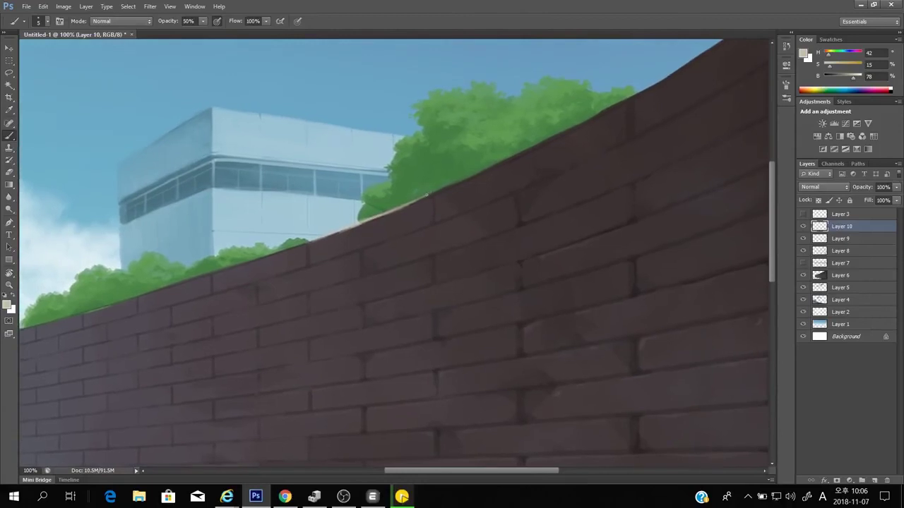
{"action": "mouse_move", "coordinate": [426, 195]}
{"action": "left_mouse_down"}
{"action": "mouse_move", "coordinate": [519, 154]}
{"action": "mouse_move", "coordinate": [367, 236]}
{"action": "left_mouse_up"}
{"action": "left_click_drag", "start_coordinate": [315, 258], "coordinate": [542, 139]}
{"action": "mouse_move", "coordinate": [228, 311]}
{"action": "left_mouse_down"}
{"action": "mouse_move", "coordinate": [361, 266]}
{"action": "mouse_move", "coordinate": [595, 149]}
{"action": "left_mouse_up"}
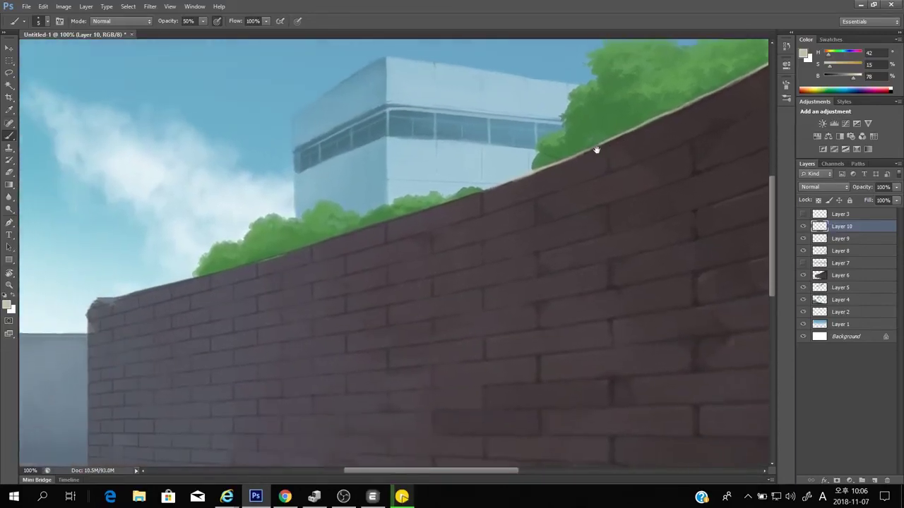
Continue the beige top-edge highlight past the smaller bushes toward the wall's far end with a 4 to 5 px brush
{"action": "left_click_drag", "start_coordinate": [536, 197], "coordinate": [598, 147]}
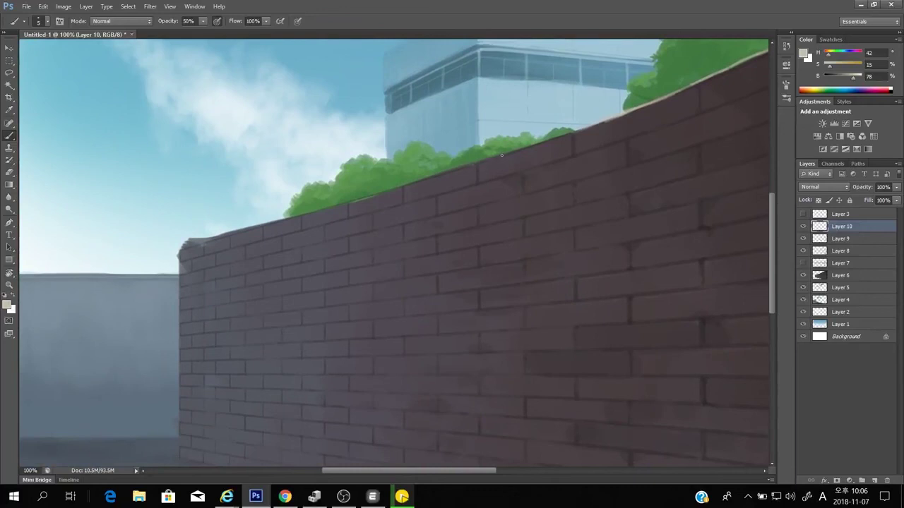
{"action": "left_click_drag", "start_coordinate": [505, 154], "coordinate": [547, 140]}
{"action": "left_click_drag", "start_coordinate": [501, 167], "coordinate": [565, 136]}
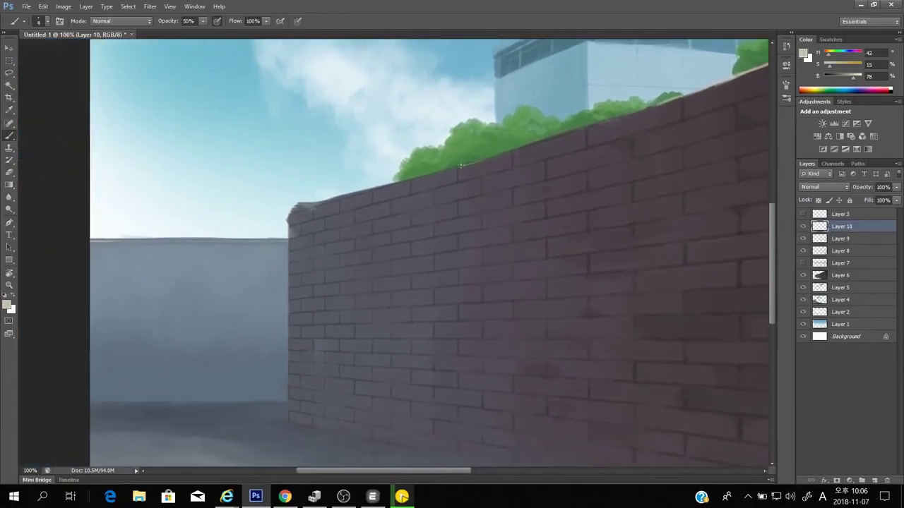
{"action": "left_click_drag", "start_coordinate": [496, 154], "coordinate": [621, 115]}
{"action": "left_click_drag", "start_coordinate": [478, 166], "coordinate": [577, 143]}
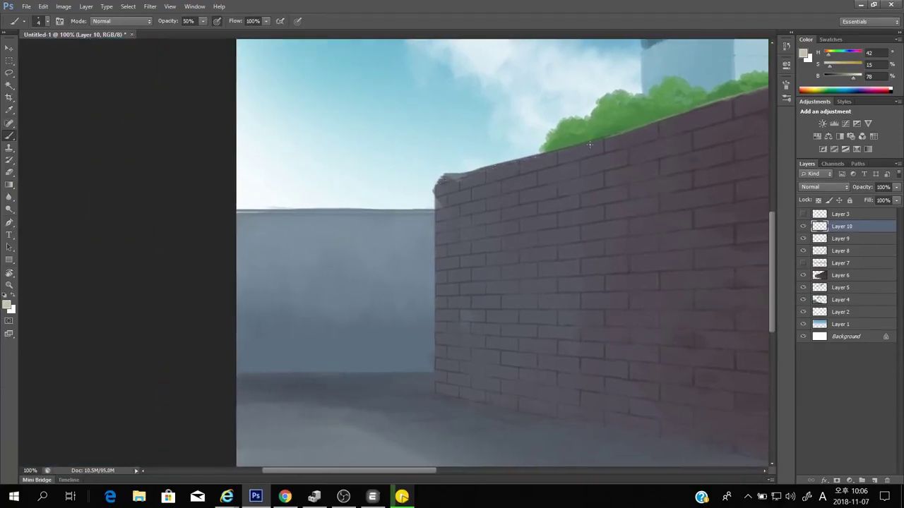
{"action": "left_click_drag", "start_coordinate": [547, 150], "coordinate": [632, 129]}
Make Layer 6 active and erase the rough bump on top of the wall's far corner with a 50 px textured eraser
{"action": "left_click", "coordinate": [840, 276]}
{"action": "key", "text": "e"}
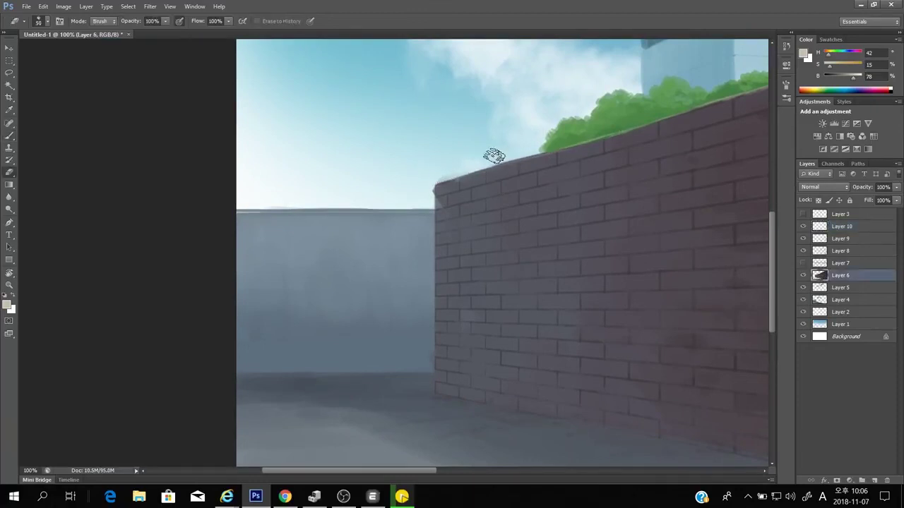
{"action": "left_click_drag", "start_coordinate": [655, 206], "coordinate": [607, 219]}
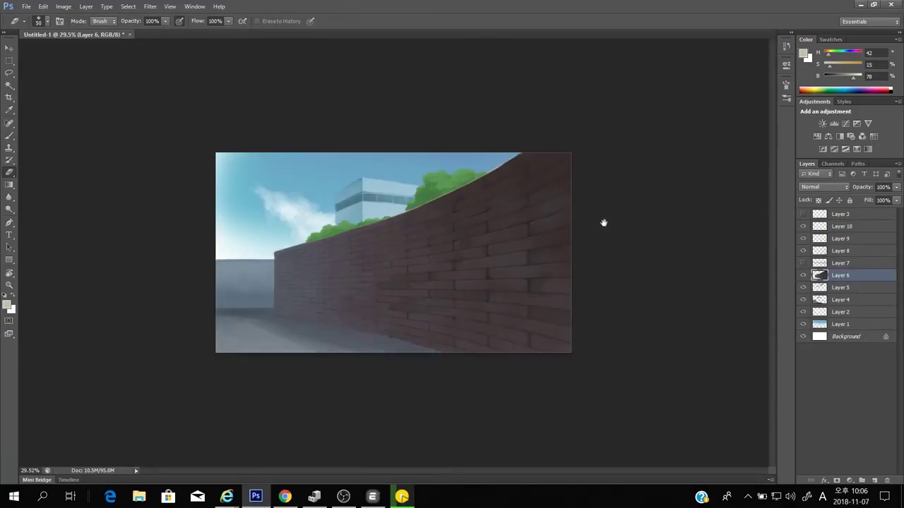
Make Layer 10 active, compare the top-edge highlight hidden and shown, and sample the wall's dark brown for the brush
{"action": "scroll", "coordinate": [494, 222], "scroll_direction": "up", "scroll_amount": 5}
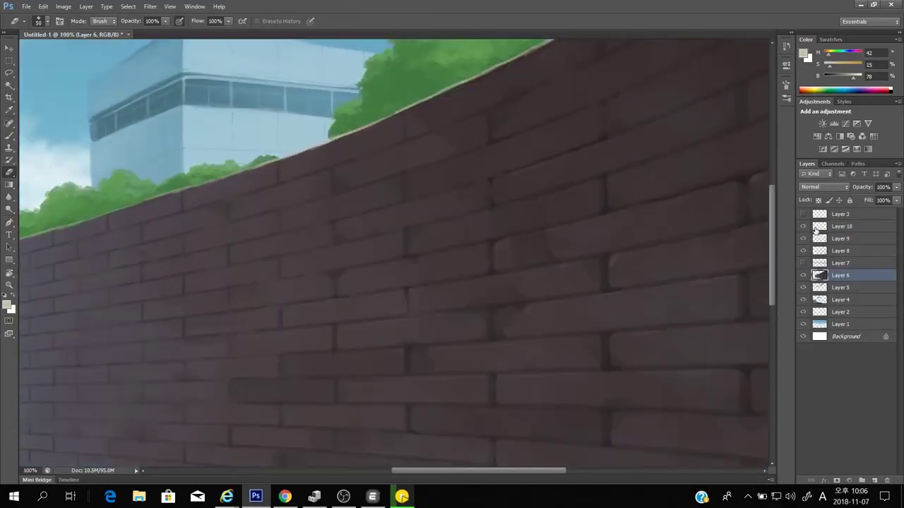
{"action": "left_click", "coordinate": [815, 227]}
{"action": "left_click", "coordinate": [803, 226]}
{"action": "left_click", "coordinate": [803, 226]}
{"action": "left_click_drag", "start_coordinate": [453, 169], "coordinate": [516, 182]}
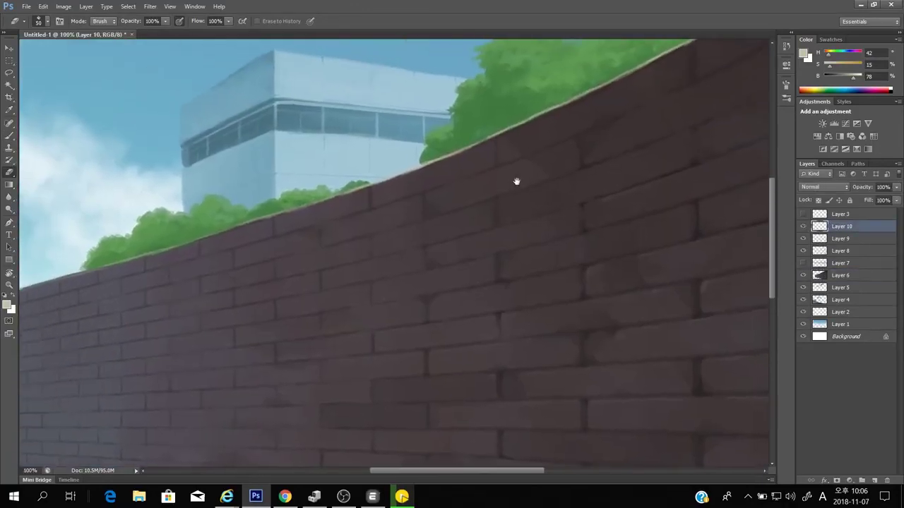
{"action": "key", "text": "b"}
{"action": "left_click", "coordinate": [375, 185], "text": "alt"}
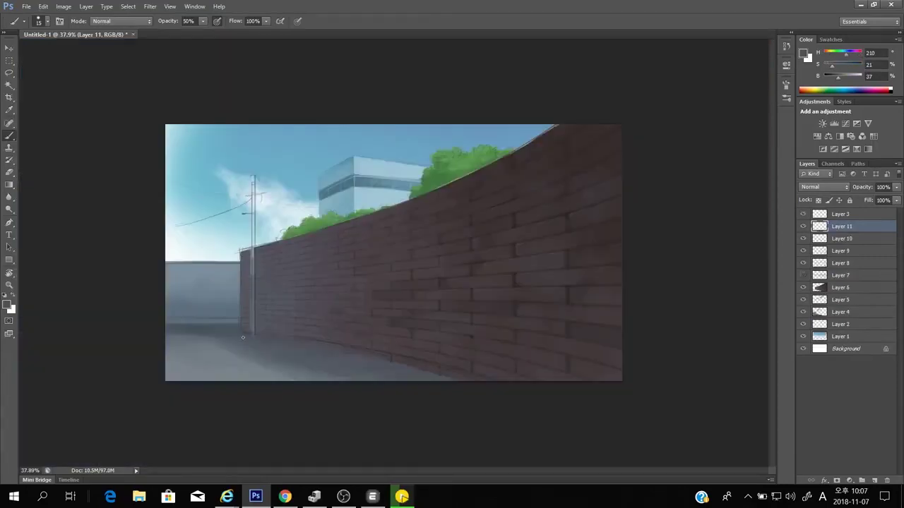
{"action": "left_click", "coordinate": [209, 324], "text": "alt"}
Set the foreground colour to a dark blue-grey with hue 207°, saturation 21% and brightness 24%
{"action": "left_click", "coordinate": [8, 305]}
{"action": "left_click_drag", "start_coordinate": [177, 289], "coordinate": [161, 296]}
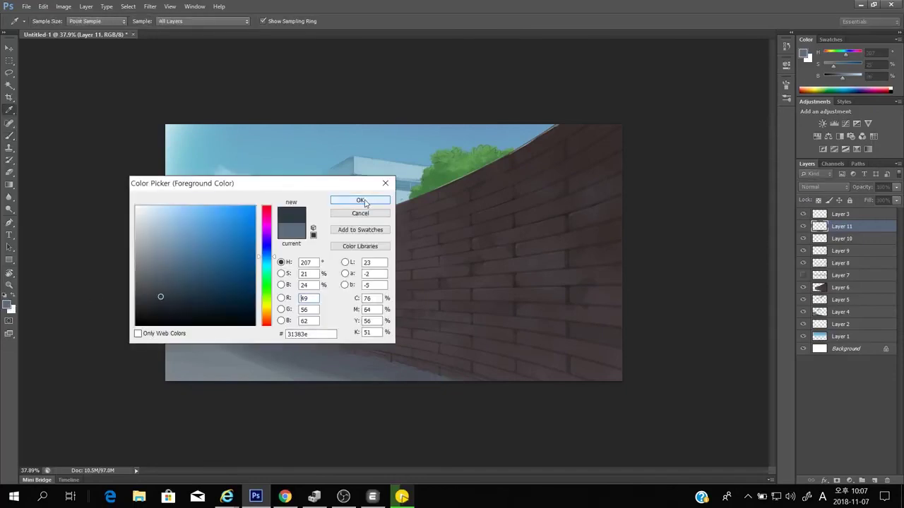
{"action": "left_click", "coordinate": [365, 202]}
Draw the utility pole's crossarm over the sketch on Layer 11 with a 2 to 3 px brush at 100% opacity
{"action": "key", "text": "ctrl+plus"}
{"action": "key", "text": "ctrl+plus"}
{"action": "key", "text": "ctrl+plus"}
{"action": "left_click_drag", "start_coordinate": [238, 218], "coordinate": [454, 309]}
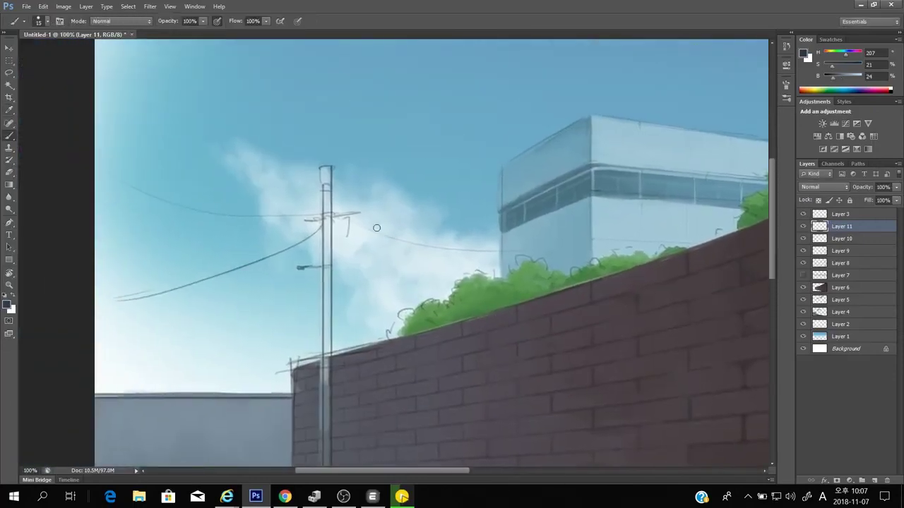
{"action": "left_click", "coordinate": [320, 201], "text": "ctrl"}
{"action": "left_click_drag", "start_coordinate": [282, 190], "coordinate": [380, 234]}
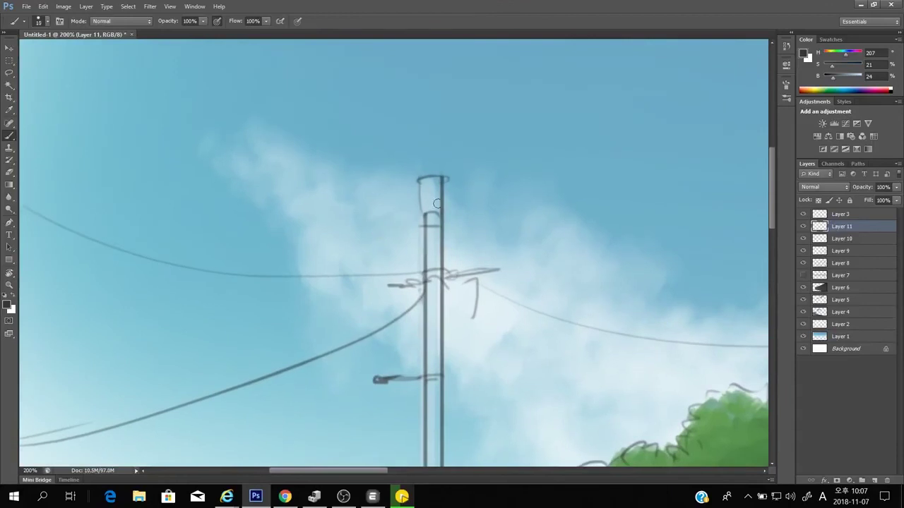
{"action": "key", "text": "bracketleft"}
{"action": "key", "text": "bracketleft"}
{"action": "key", "text": "bracketleft"}
{"action": "key", "text": "bracketleft"}
{"action": "key", "text": "bracketleft"}
{"action": "key", "text": "bracketleft"}
{"action": "key", "text": "bracketleft"}
{"action": "scroll", "coordinate": [435, 209], "scroll_direction": "down", "scroll_amount": 2}
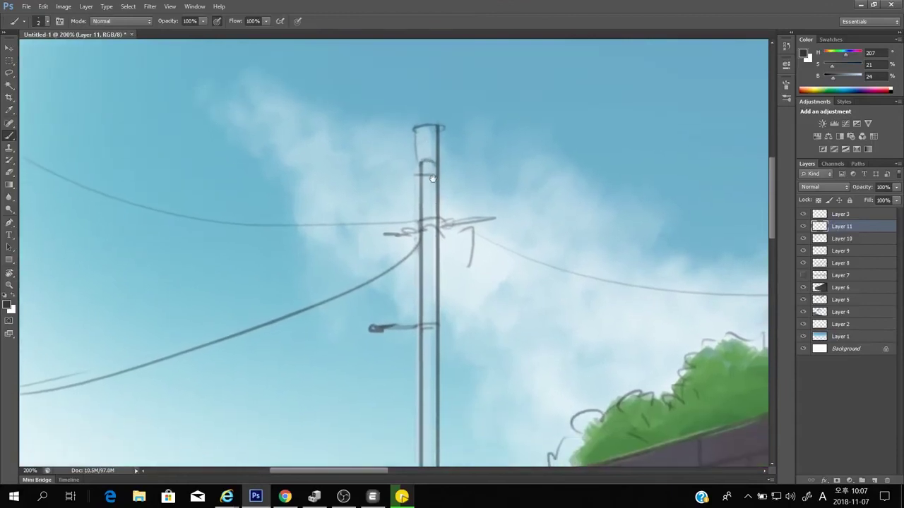
{"action": "left_click_drag", "start_coordinate": [418, 231], "coordinate": [465, 222]}
{"action": "left_click_drag", "start_coordinate": [399, 232], "coordinate": [470, 222]}
{"action": "left_click_drag", "start_coordinate": [393, 236], "coordinate": [382, 237]}
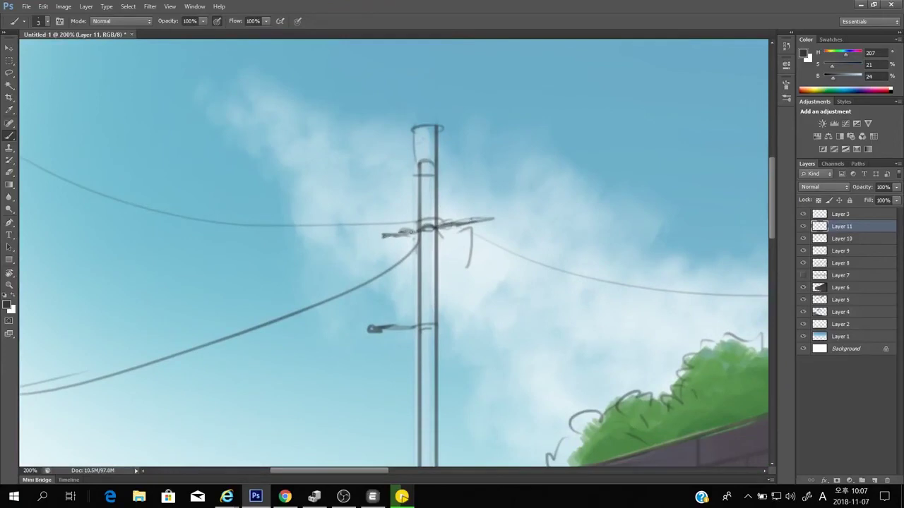
{"action": "scroll", "coordinate": [417, 240], "scroll_direction": "down", "scroll_amount": 3}
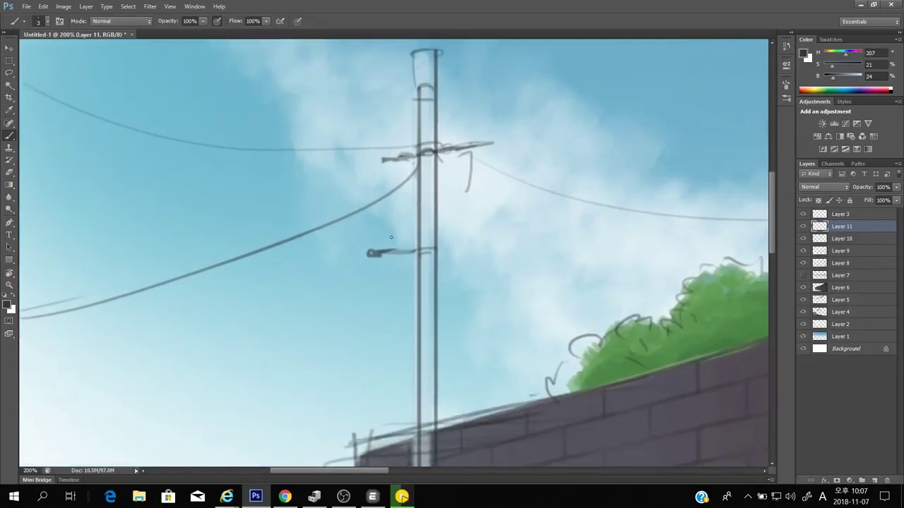
Draw the street lamp and its arm on the pole below the crossarm with a 5 px brush
{"action": "key", "text": "]"}
{"action": "key", "text": "]"}
{"action": "mouse_move", "coordinate": [370, 251]}
{"action": "left_mouse_down"}
{"action": "mouse_move", "coordinate": [425, 247]}
{"action": "mouse_move", "coordinate": [374, 264]}
{"action": "mouse_move", "coordinate": [374, 256]}
{"action": "mouse_move", "coordinate": [427, 245]}
{"action": "mouse_move", "coordinate": [369, 259]}
{"action": "left_mouse_up"}
{"action": "left_click", "coordinate": [428, 231], "text": "alt"}
{"action": "left_click", "coordinate": [395, 247], "text": "alt"}
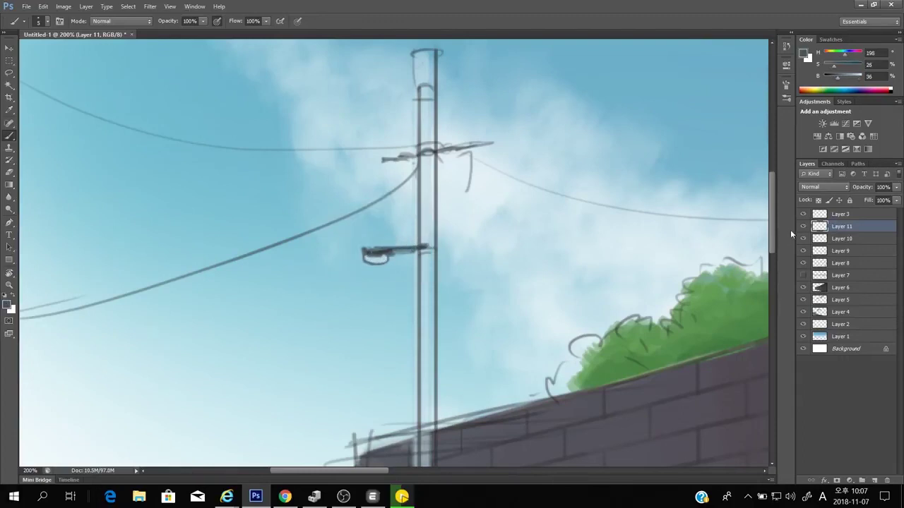
Hide the Layer 3 sketch, sample the pole's pale blue and touch up the lamp arm where it meets the pole
{"action": "left_click", "coordinate": [803, 214]}
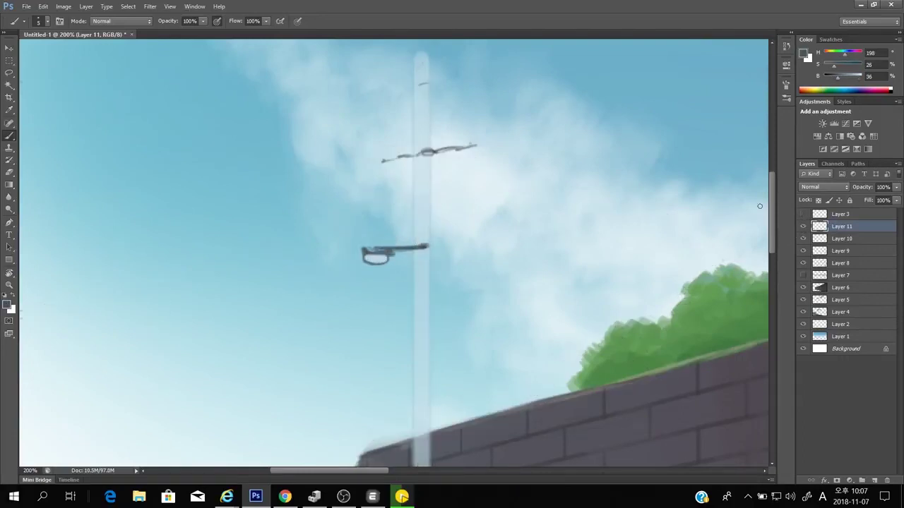
{"action": "left_click", "coordinate": [423, 237], "text": "alt"}
{"action": "mouse_move", "coordinate": [422, 244]}
{"action": "left_mouse_down"}
{"action": "mouse_move", "coordinate": [425, 250]}
{"action": "mouse_move", "coordinate": [396, 249]}
{"action": "mouse_move", "coordinate": [404, 249]}
{"action": "left_mouse_up"}
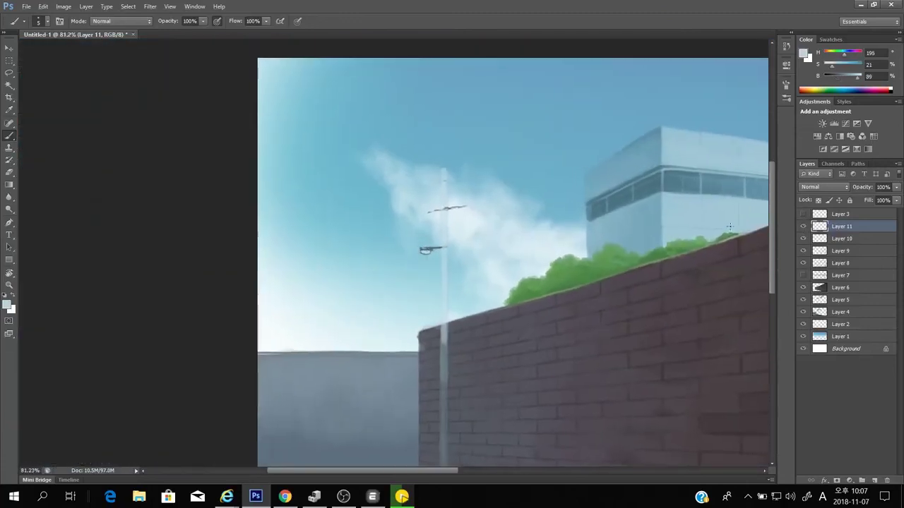
Shade the pole within a selection of Layer 11's pixels, using blue-grey sampled from the building and a 20 to 30 px brush
{"action": "left_click", "coordinate": [818, 227], "text": "ctrl"}
{"action": "key", "text": "]"}
{"action": "key", "text": "]"}
{"action": "key", "text": "]"}
{"action": "key", "text": "]"}
{"action": "key", "text": "]"}
{"action": "key", "text": "]"}
{"action": "key", "text": "]"}
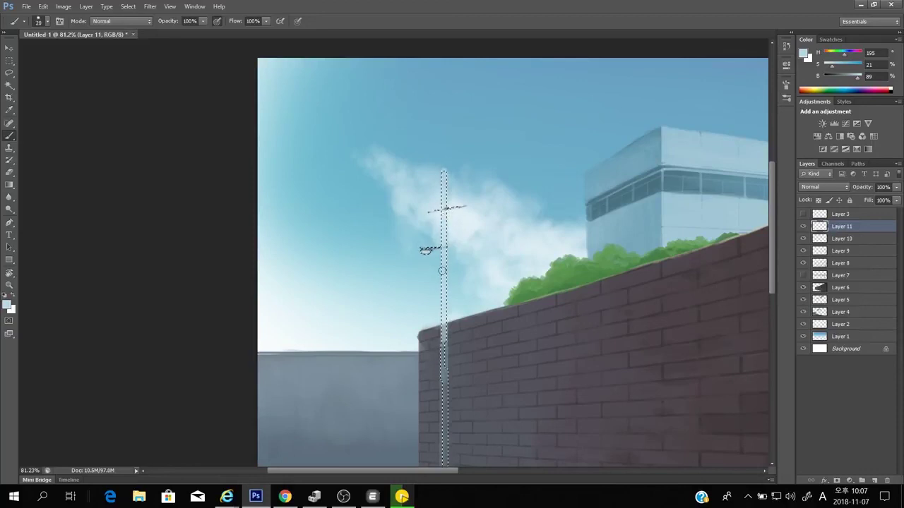
{"action": "left_click", "coordinate": [618, 203], "text": "alt"}
{"action": "key", "text": "bracketright"}
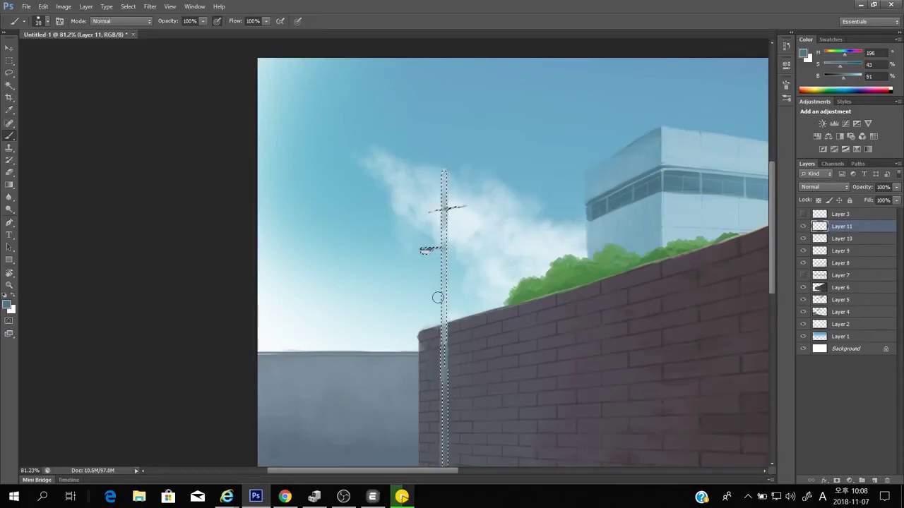
{"action": "key", "text": "ctrl+d"}
Highlight the pole with very pale blue using a 3 to 4 px brush, and touch up the lamp arm's joint with blue-grey
{"action": "left_click", "coordinate": [472, 204], "text": "ctrl"}
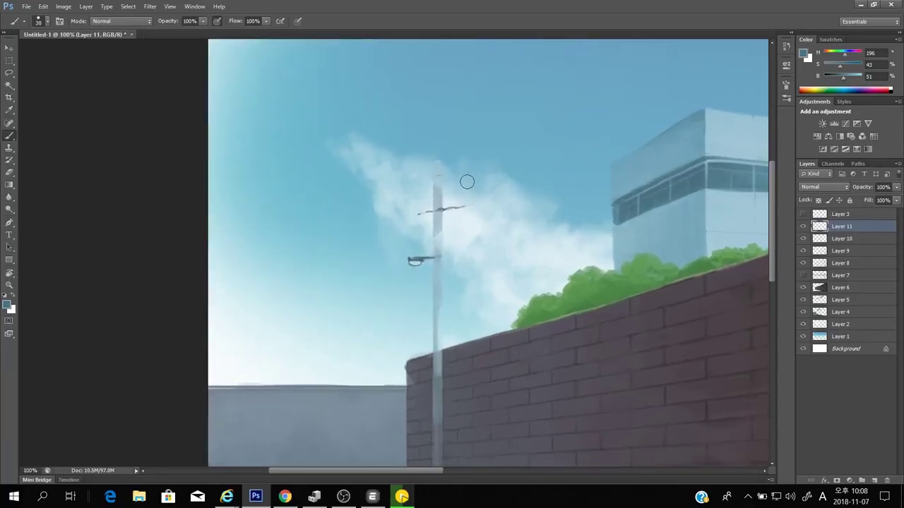
{"action": "left_click", "coordinate": [439, 170], "text": "alt"}
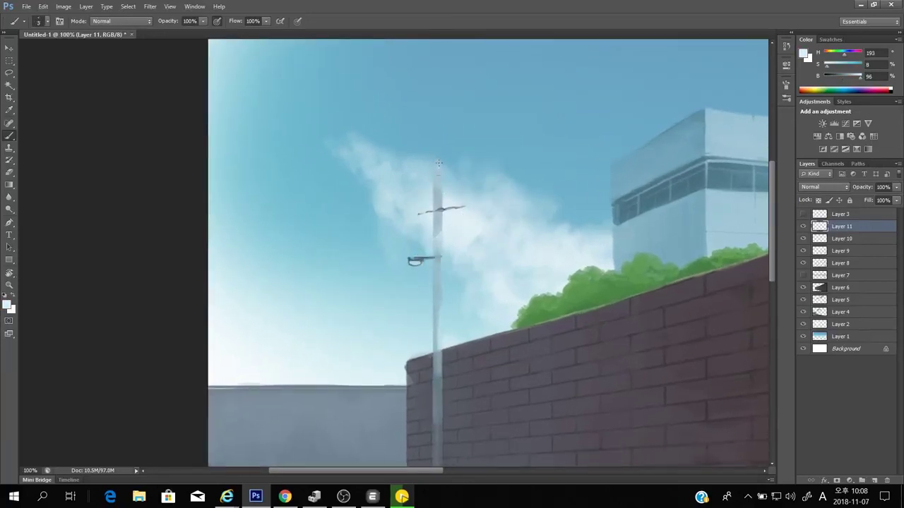
{"action": "scroll", "coordinate": [439, 187], "scroll_direction": "down", "scroll_amount": 1}
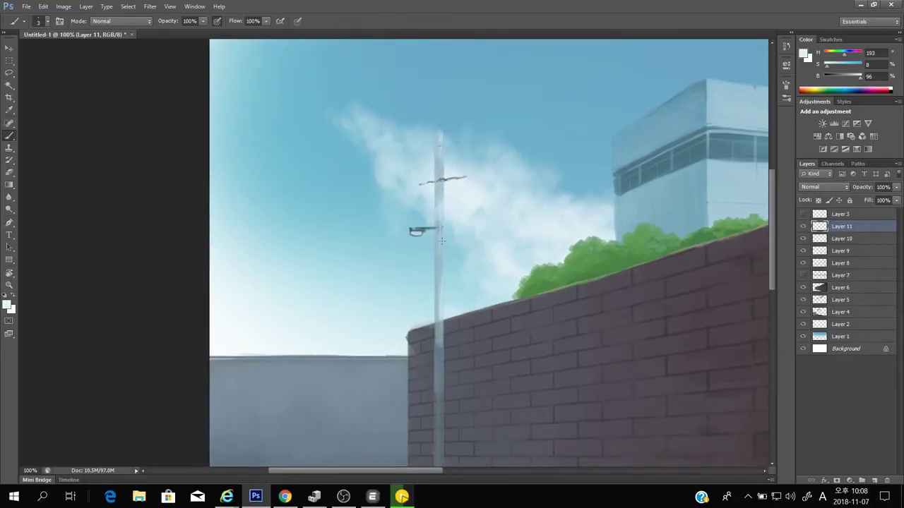
{"action": "scroll", "coordinate": [444, 249], "scroll_direction": "down", "scroll_amount": 2}
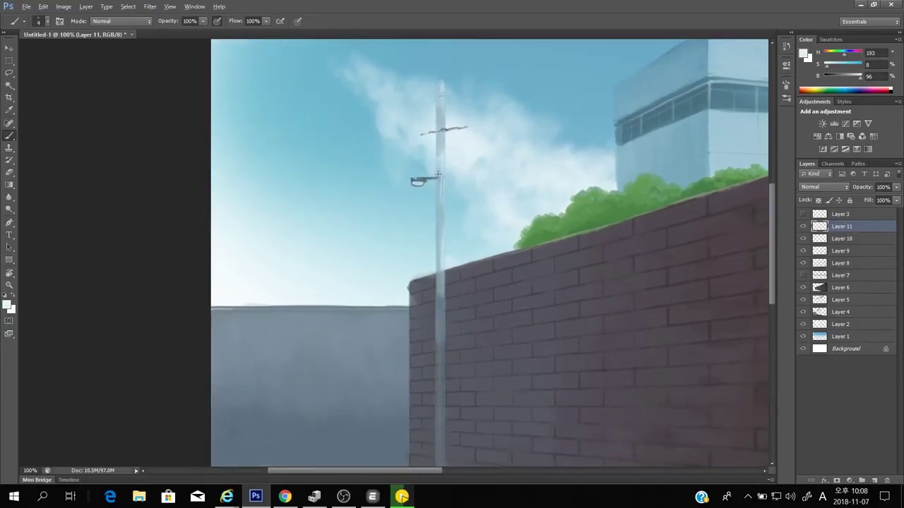
{"action": "left_click", "coordinate": [439, 218], "text": "alt"}
{"action": "left_click", "coordinate": [438, 179], "text": "alt"}
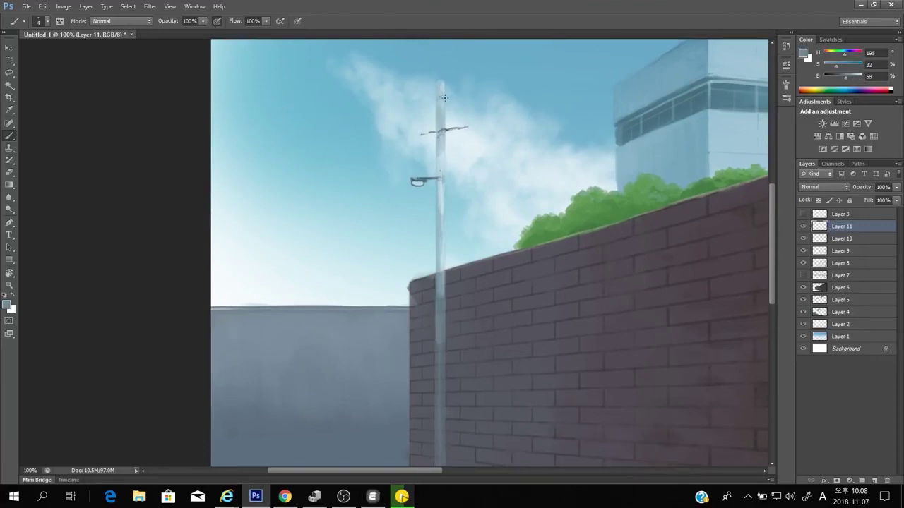
Draw thin power lines from the crossarm towards the building and the sky's outer edge with a 2 px brush in the lamp's blue-grey
{"action": "scroll", "coordinate": [463, 170], "scroll_direction": "down", "scroll_amount": 1}
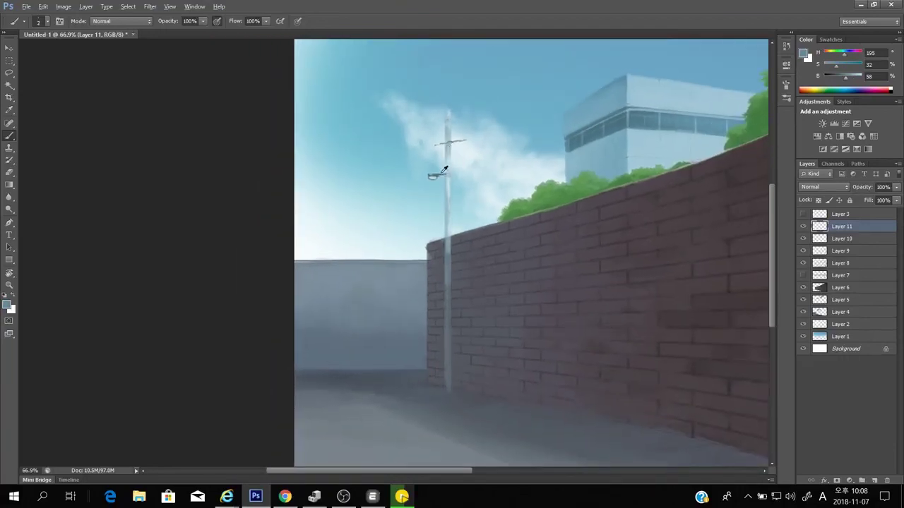
{"action": "left_click", "coordinate": [435, 175], "text": "alt"}
{"action": "key", "text": "bracketright"}
{"action": "left_click_drag", "start_coordinate": [450, 142], "coordinate": [565, 164]}
{"action": "mouse_move", "coordinate": [600, 206]}
{"action": "left_mouse_down"}
{"action": "mouse_move", "coordinate": [559, 214]}
{"action": "mouse_move", "coordinate": [579, 212]}
{"action": "mouse_move", "coordinate": [570, 215]}
{"action": "left_mouse_up"}
{"action": "scroll", "coordinate": [504, 162], "scroll_direction": "up", "scroll_amount": 2}
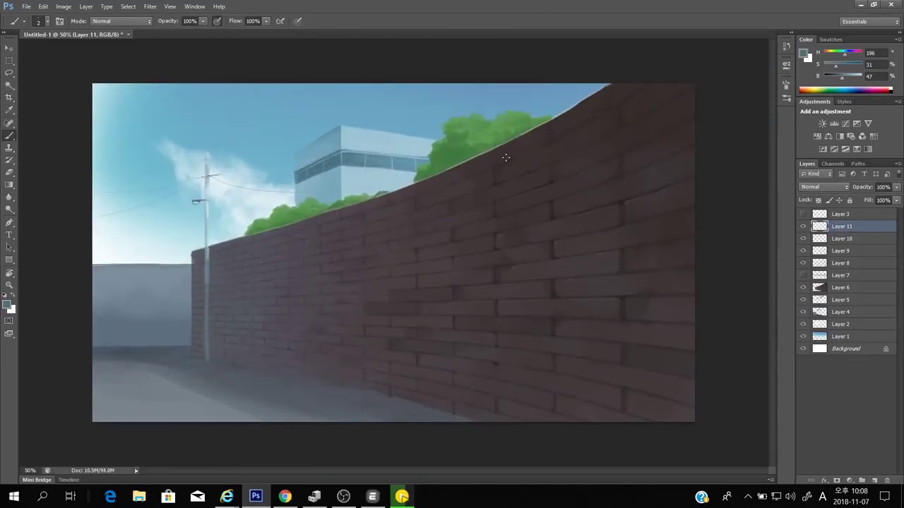
Choose a hard round brush preset, sample the foliage green and dab a leaf over the wall's upper edge below the large bush
{"action": "right_click", "coordinate": [501, 219]}
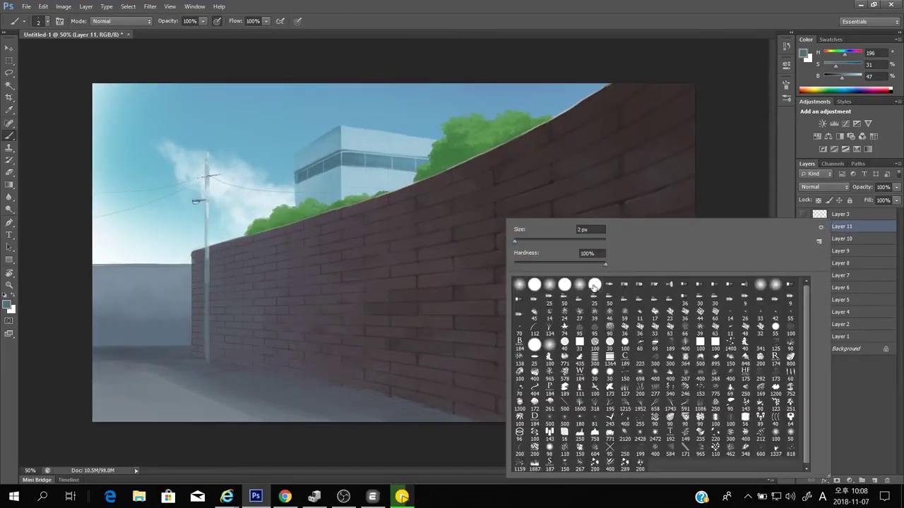
{"action": "left_click", "coordinate": [409, 66]}
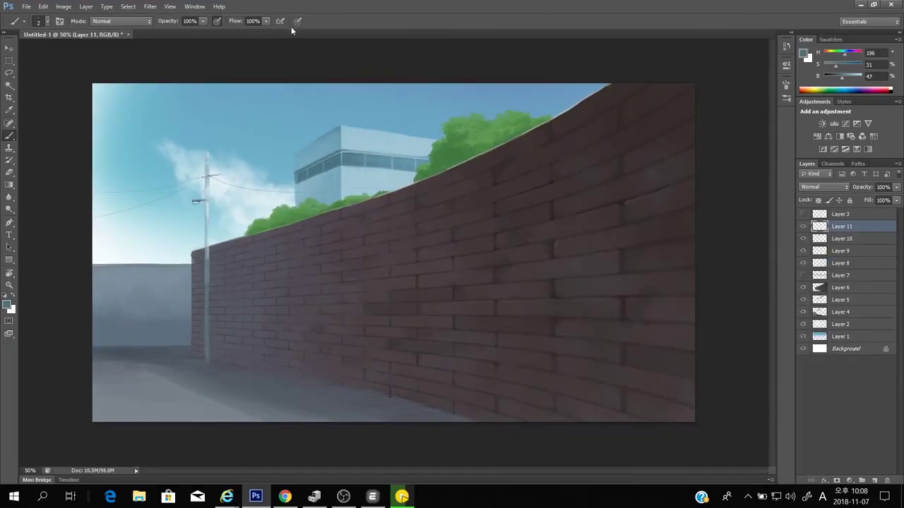
{"action": "left_click", "coordinate": [495, 136], "text": "alt"}
{"action": "left_click_drag", "start_coordinate": [526, 133], "coordinate": [532, 131]}
Paint leaves hanging over the brick wall beside the large bush in dark green with hue 109°, saturation 45% and brightness 36%
{"action": "left_click", "coordinate": [8, 305]}
{"action": "left_click", "coordinate": [189, 283]}
{"action": "left_click", "coordinate": [360, 201]}
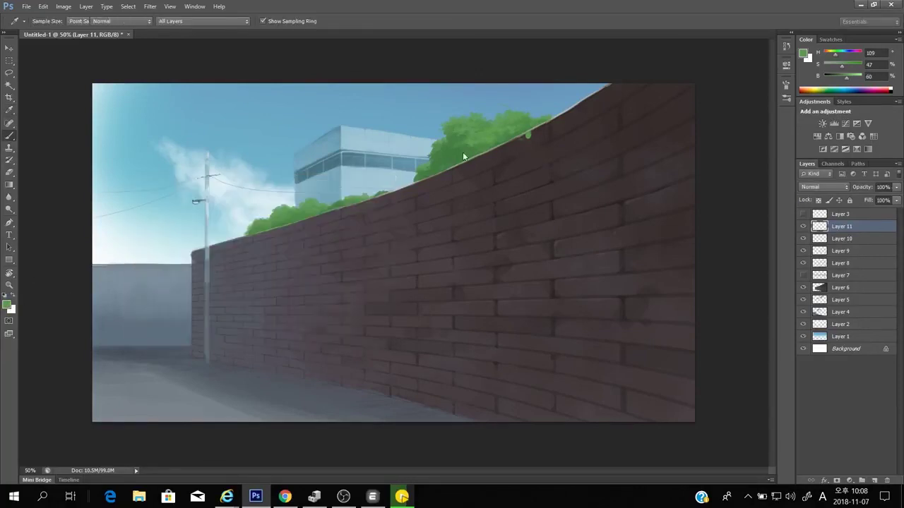
{"action": "key", "text": "["}
{"action": "key", "text": "["}
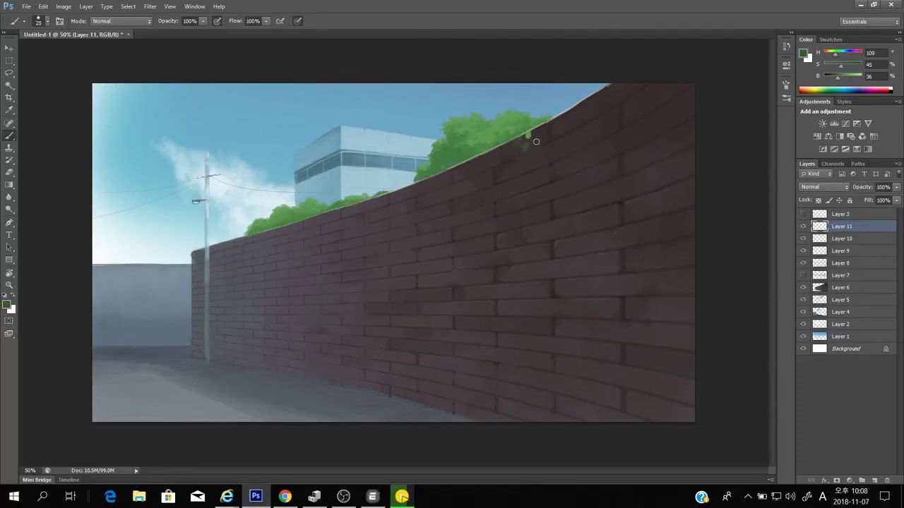
{"action": "left_click_drag", "start_coordinate": [536, 139], "coordinate": [539, 127]}
{"action": "left_click_drag", "start_coordinate": [569, 136], "coordinate": [573, 126]}
Sample the foliage green and change the foreground colour to a lighter green with hue 92°, saturation 49% and brightness 73%
{"action": "left_click", "coordinate": [513, 135], "text": "alt"}
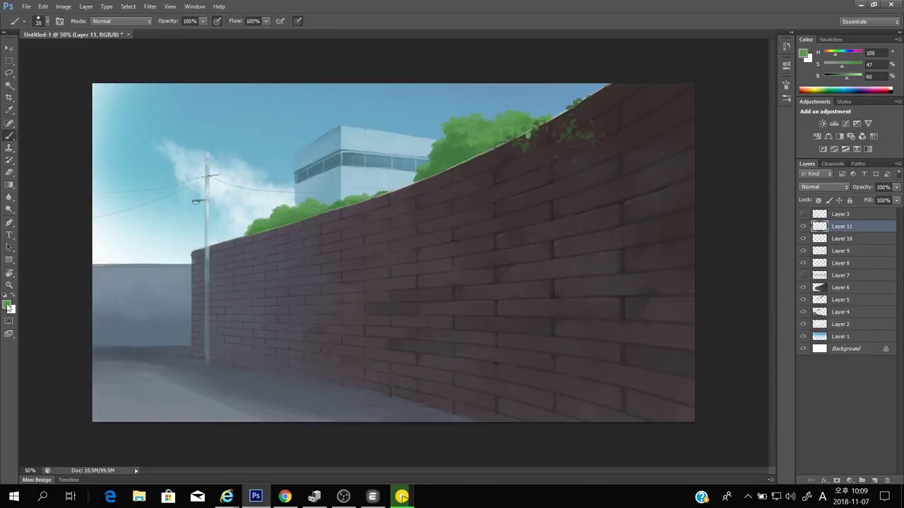
{"action": "left_click", "coordinate": [8, 306]}
{"action": "left_click", "coordinate": [269, 296]}
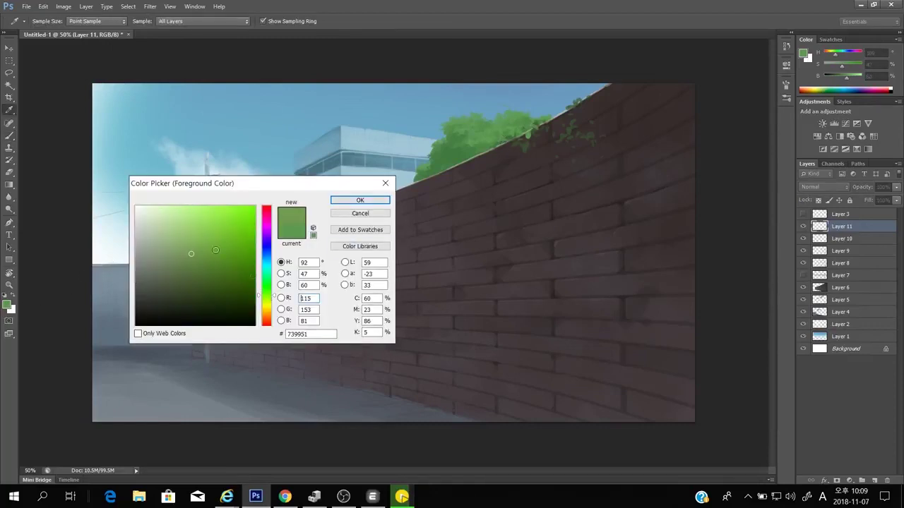
{"action": "left_click", "coordinate": [194, 238]}
{"action": "left_click", "coordinate": [360, 201]}
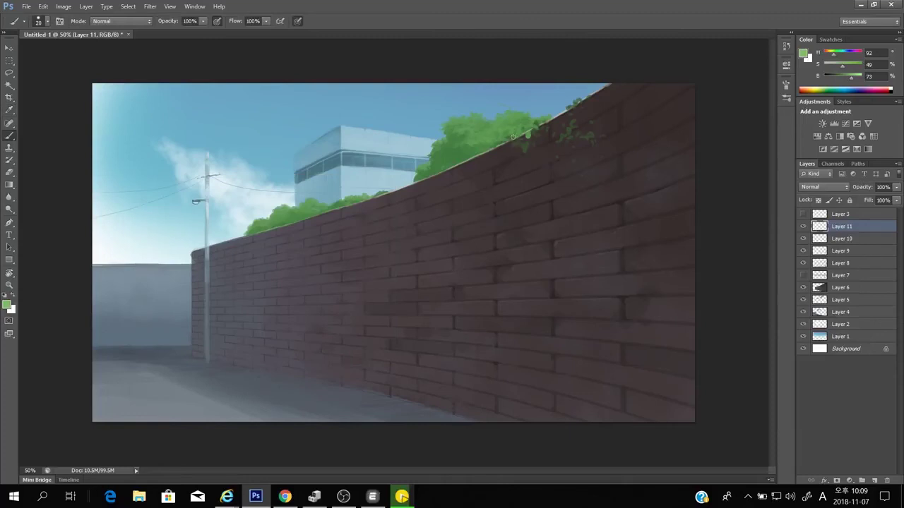